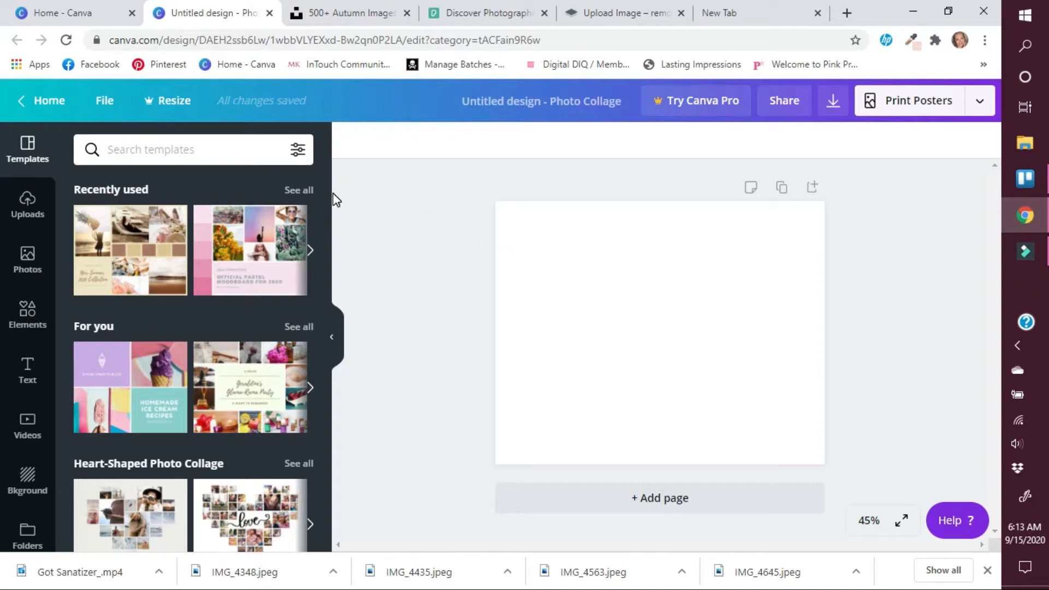
- Open the full Mood Boards Photo Collage template category and examine the available collage layouts
drag(326, 198, 324, 249)
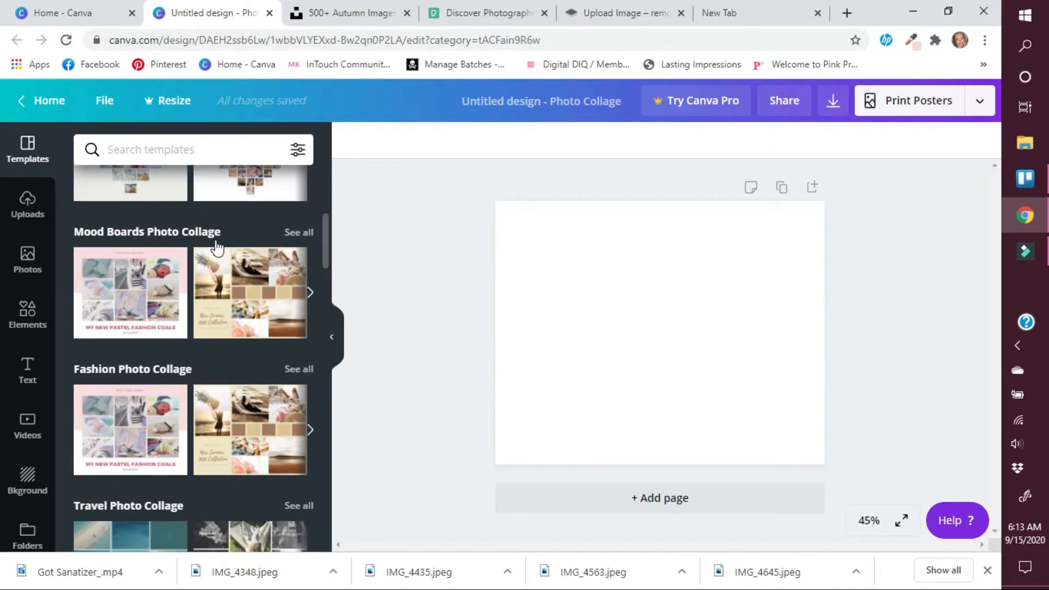
click(299, 233)
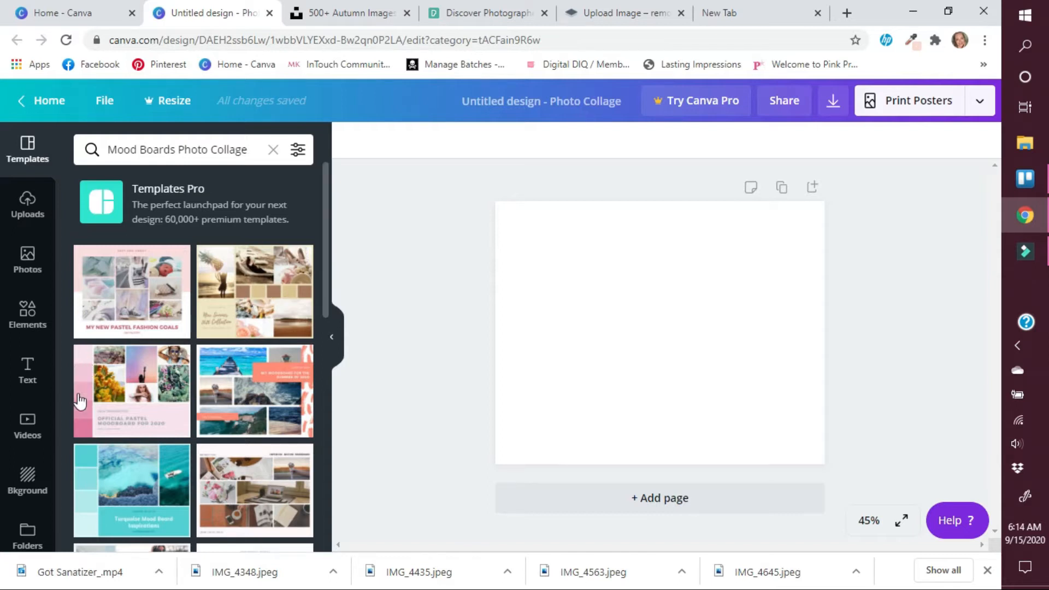
scroll(115, 440, down, 2)
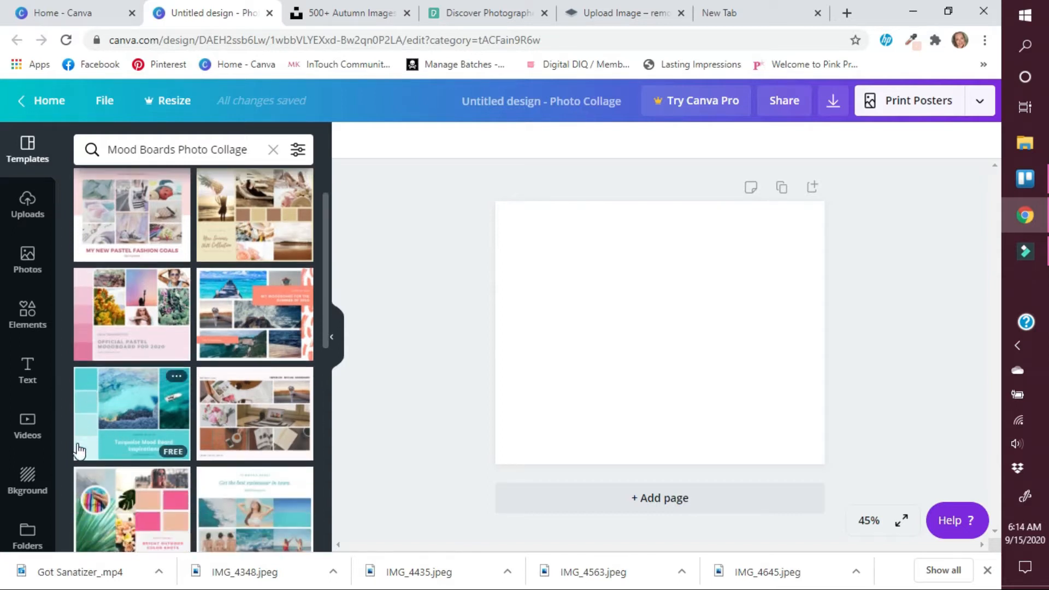
scroll(130, 455, down, 2)
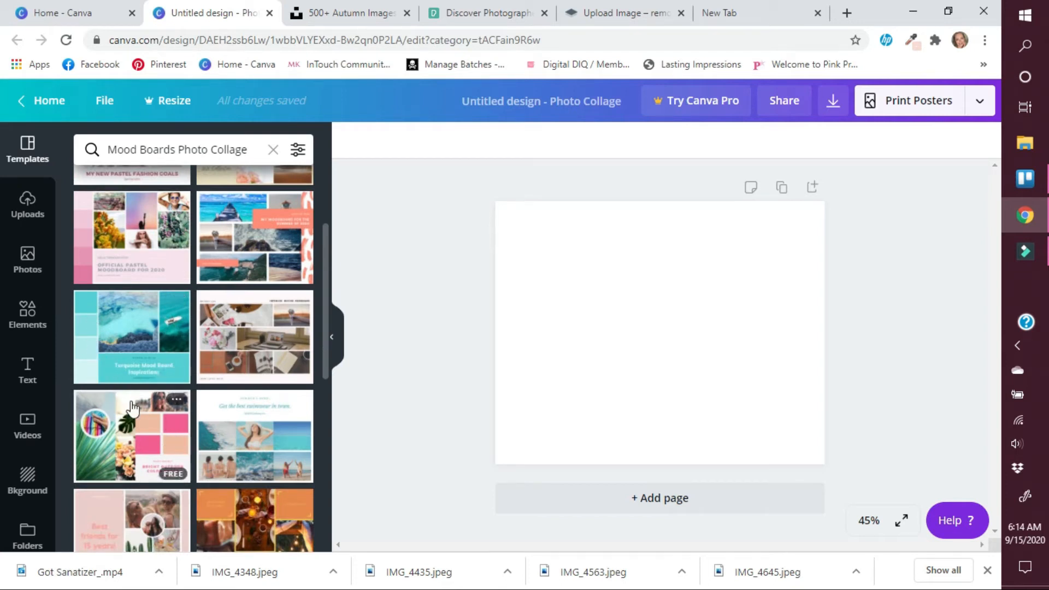
scroll(143, 421, down, 4)
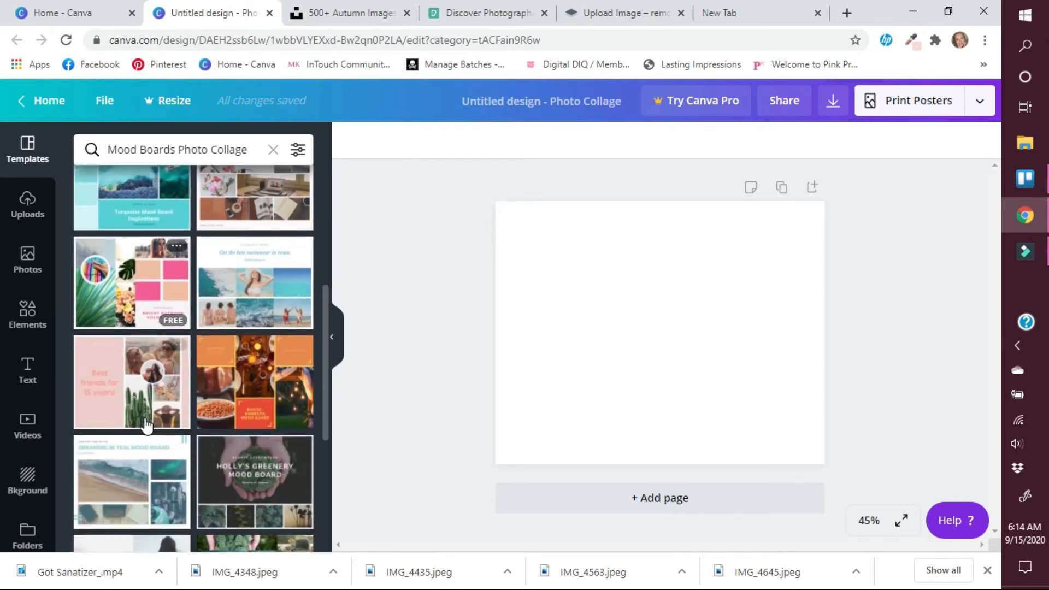
scroll(149, 434, down, 3)
scroll(159, 459, down, 4)
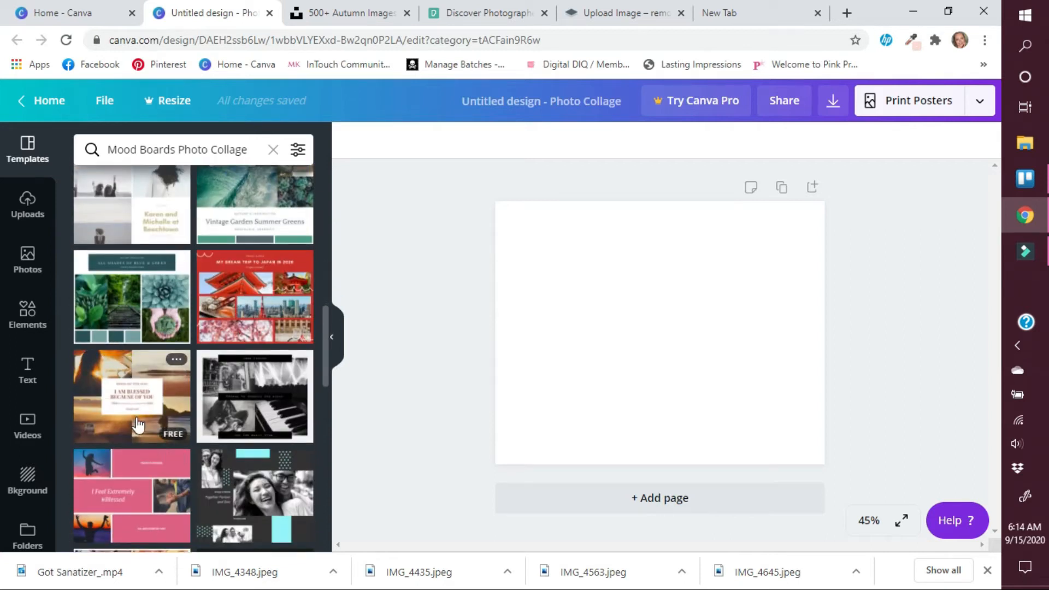
scroll(138, 425, down, 7)
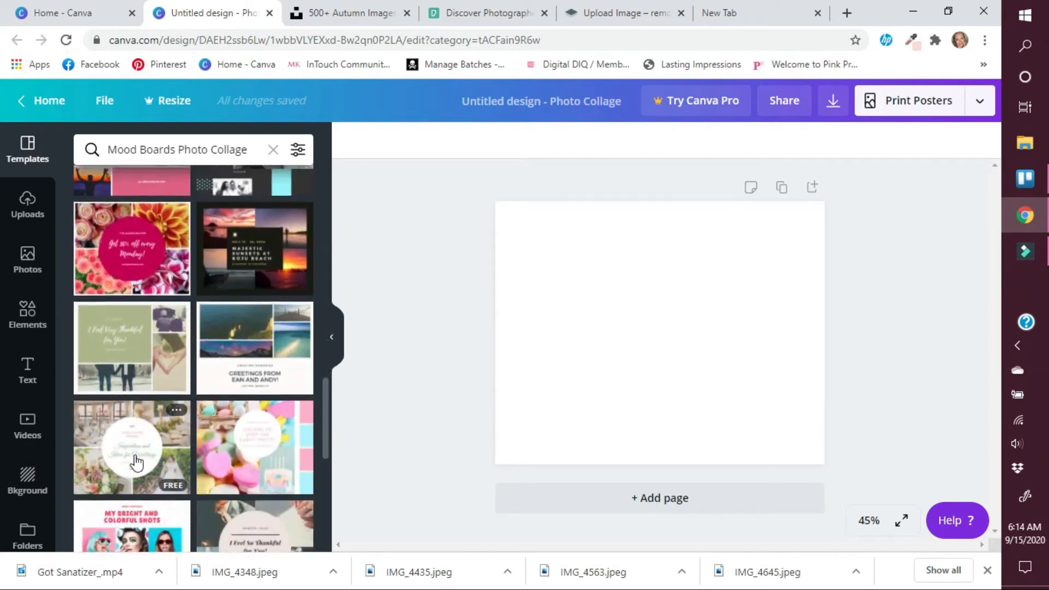
scroll(136, 463, up, 4)
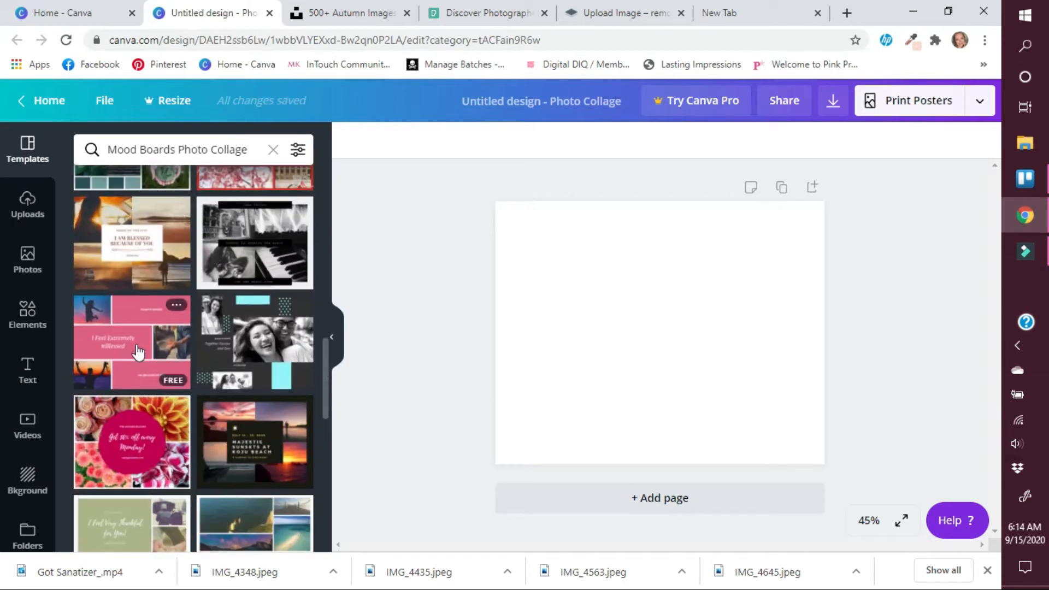
scroll(176, 484, down, 3)
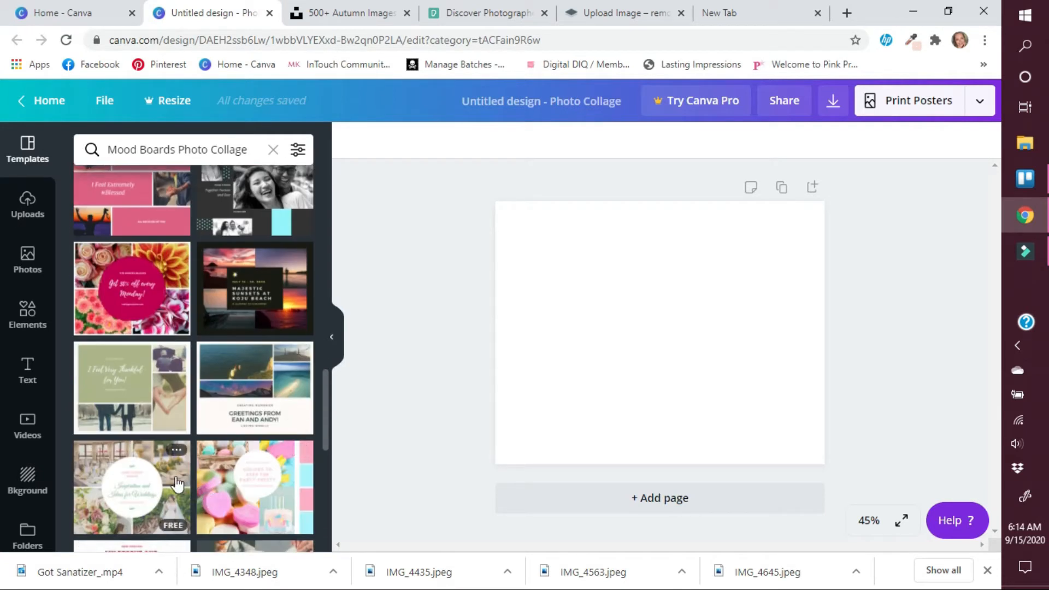
scroll(176, 484, down, 1)
scroll(153, 467, down, 2)
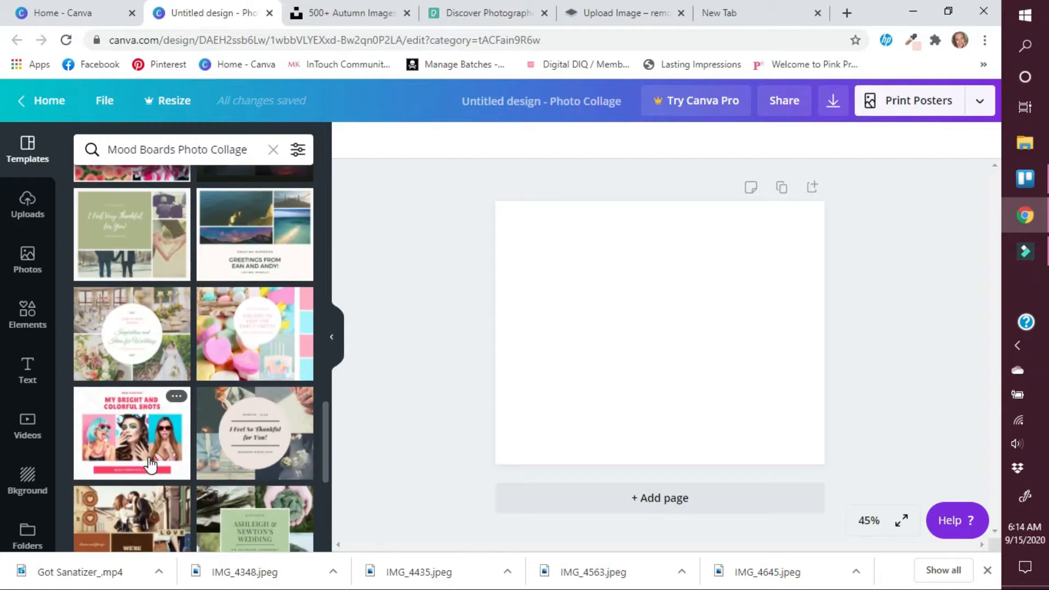
scroll(151, 466, down, 3)
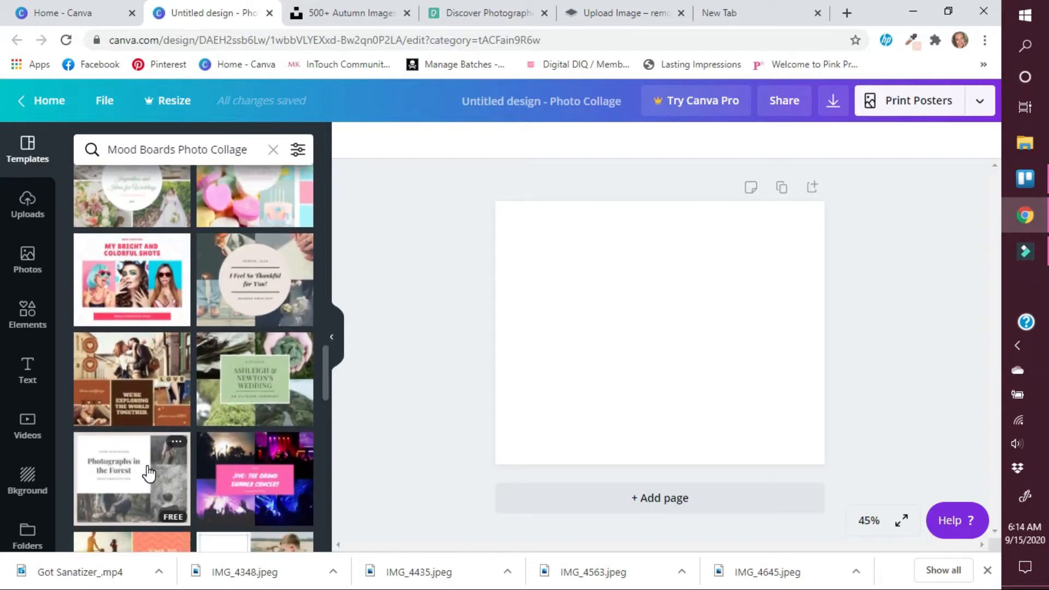
scroll(149, 473, up, 8)
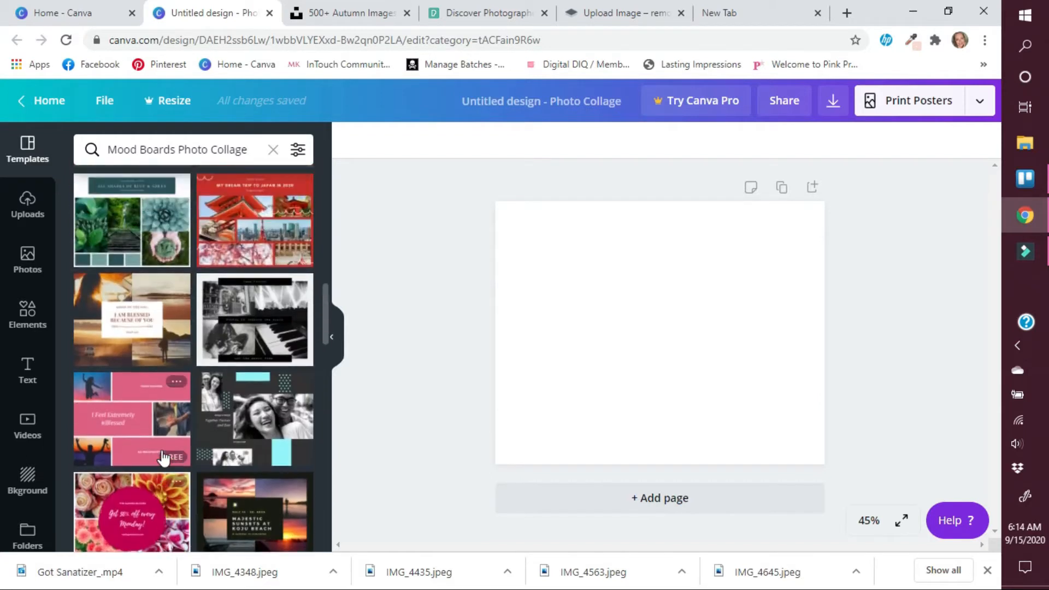
scroll(163, 458, up, 8)
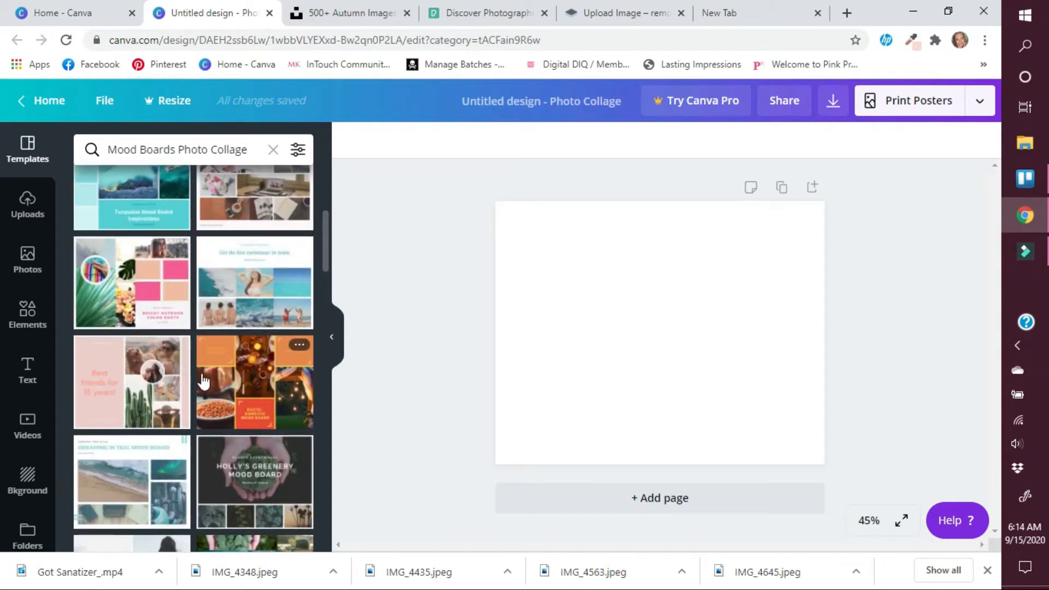
scroll(203, 381, up, 5)
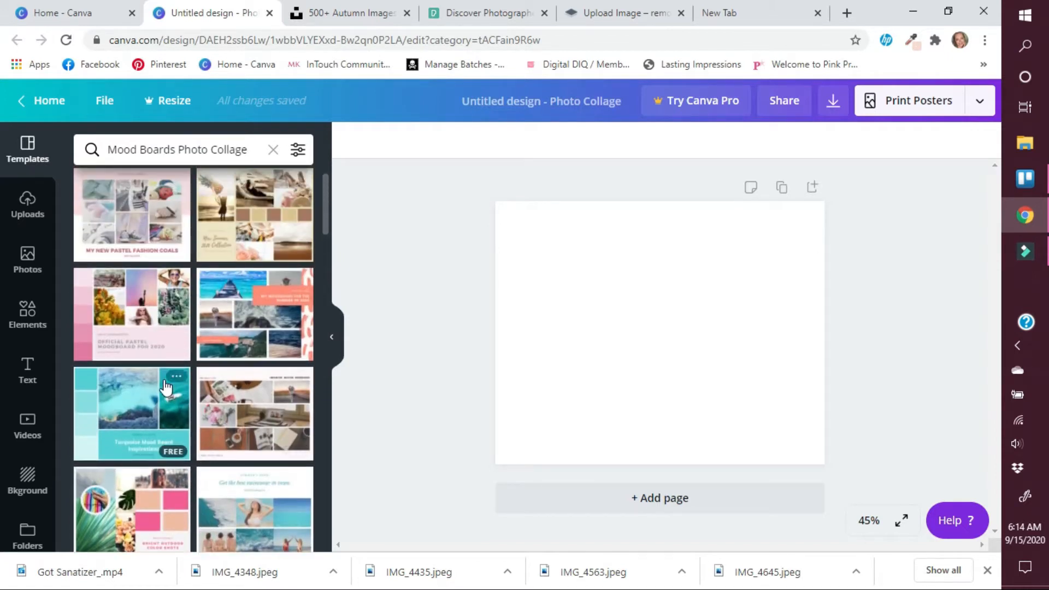
scroll(165, 388, up, 2)
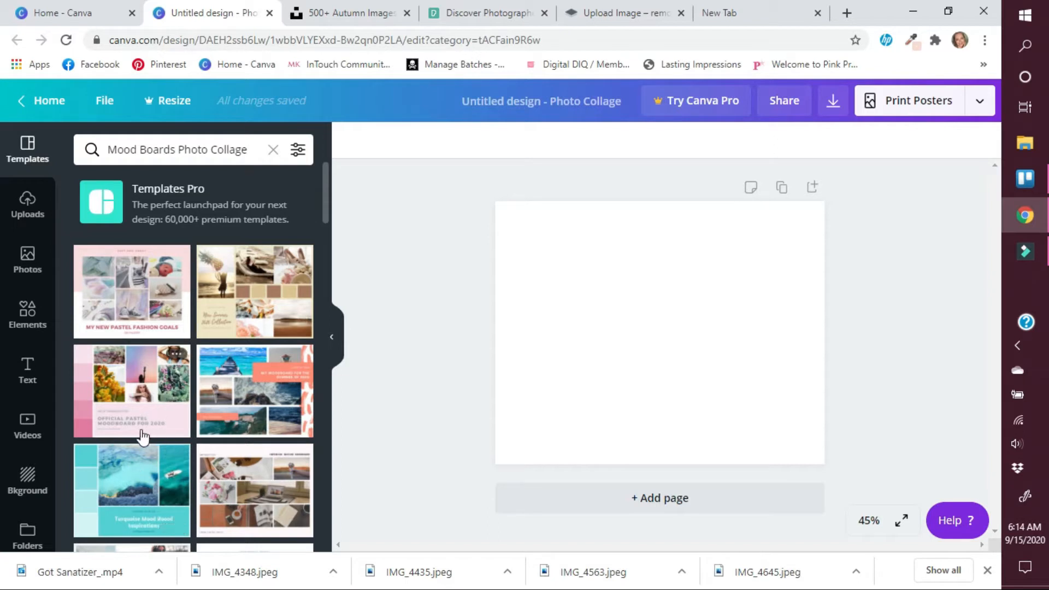
scroll(140, 405, down, 3)
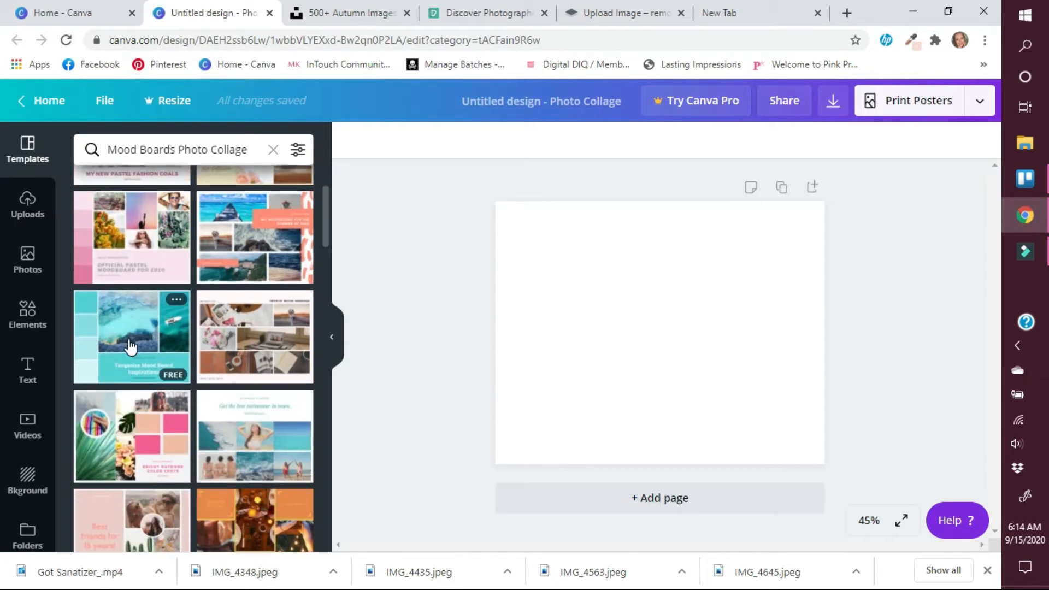
scroll(153, 328, up, 3)
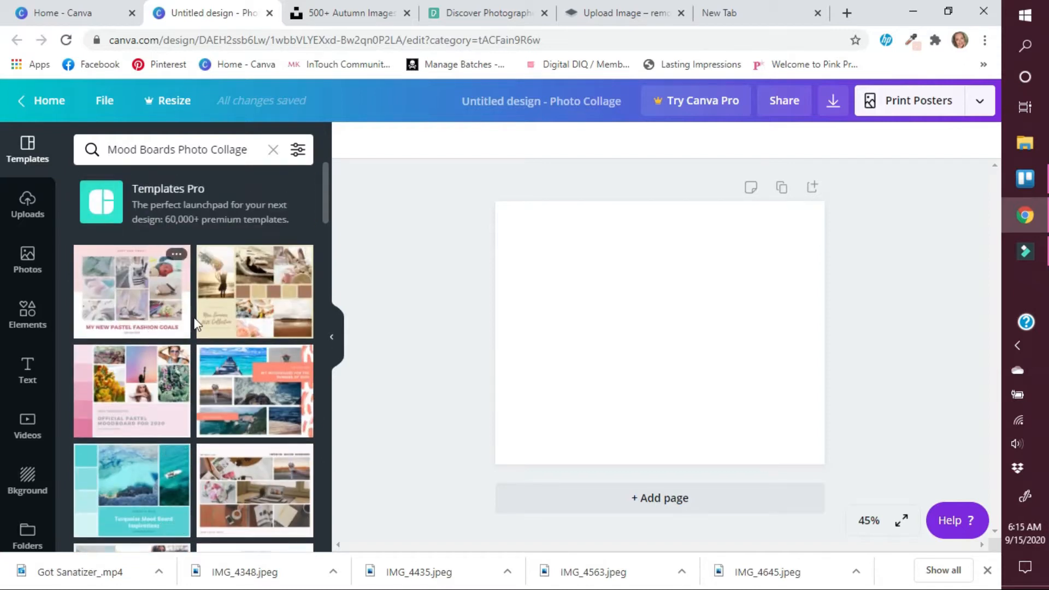
- Apply the beige "New Summer 2020 Collection" mood board template to the blank page and ungroup its text block
click(244, 295)
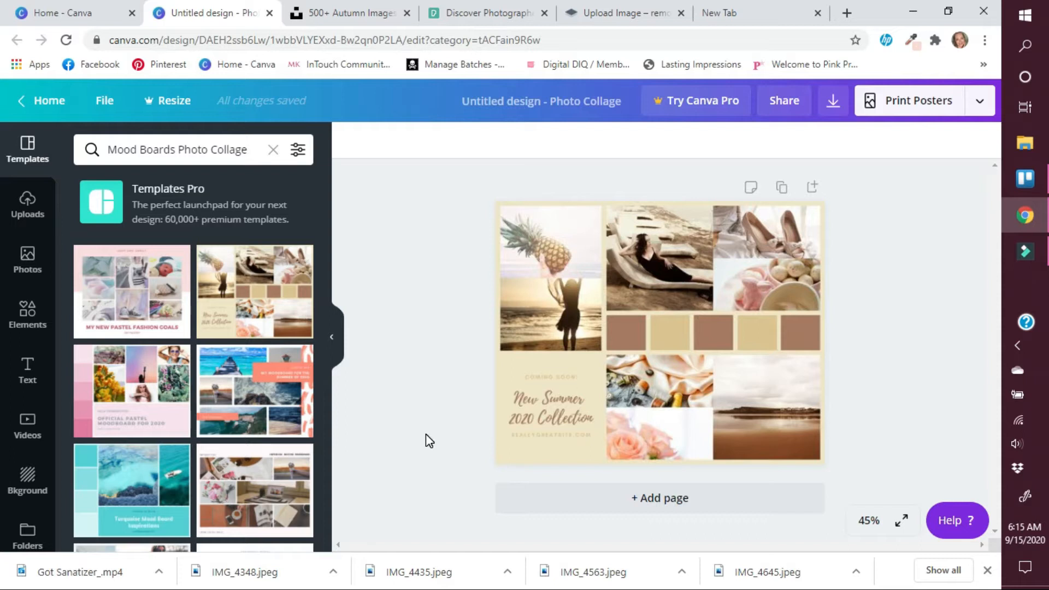
click(678, 247)
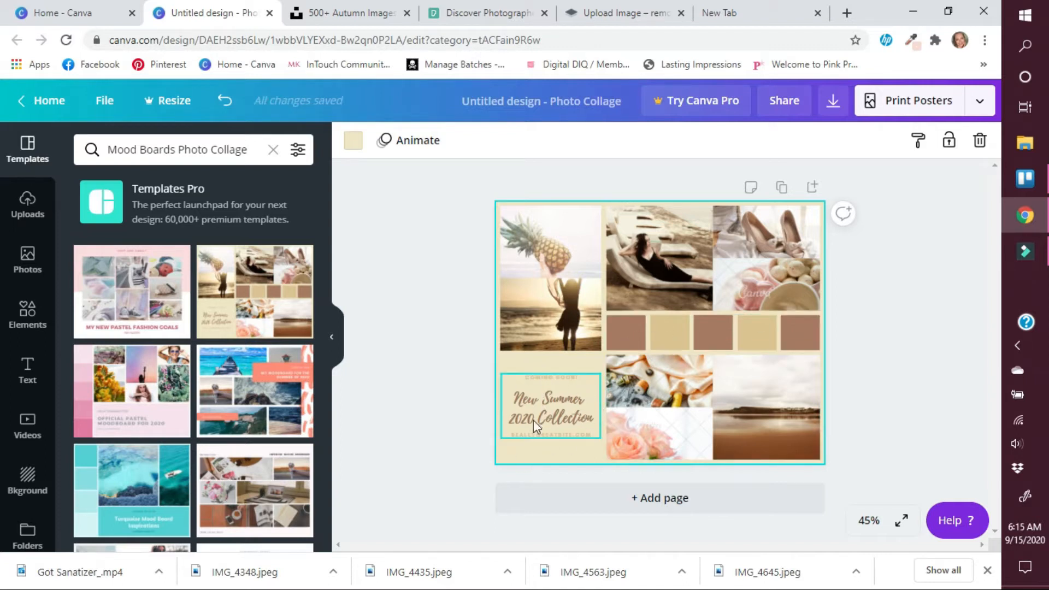
click(533, 402)
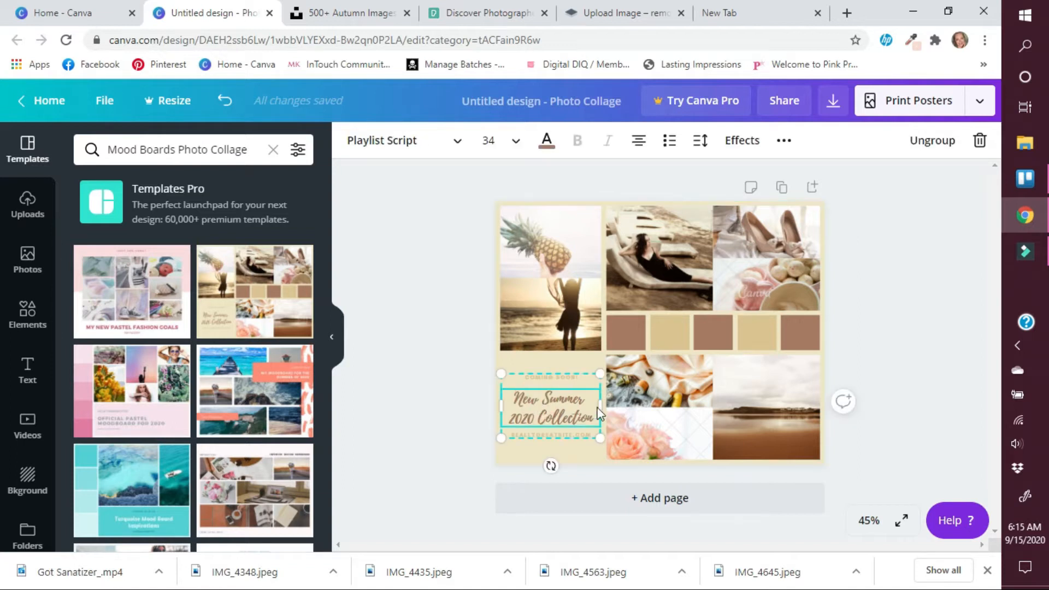
click(930, 141)
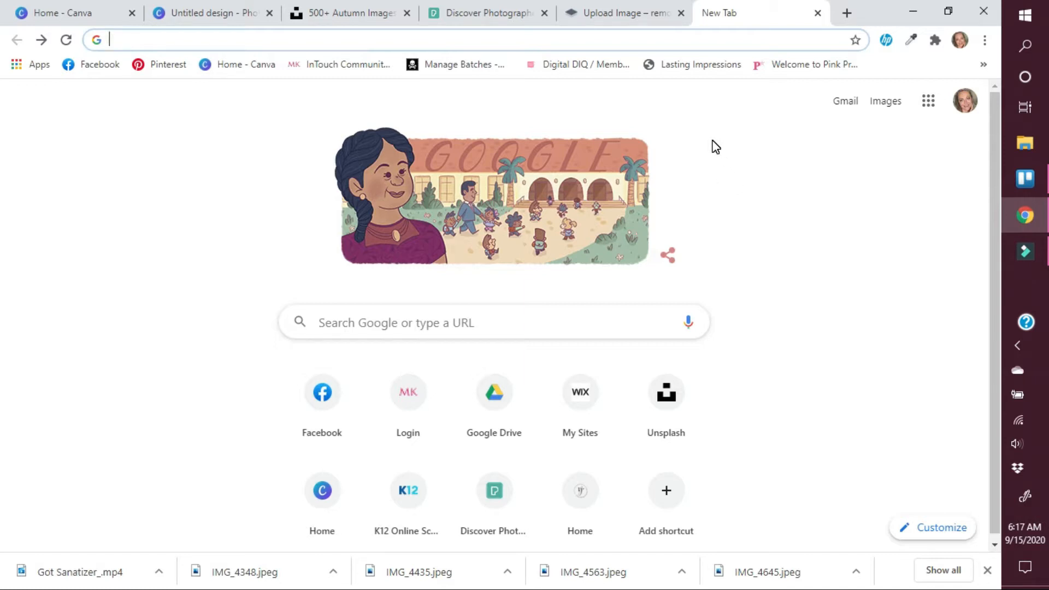
click(443, 322)
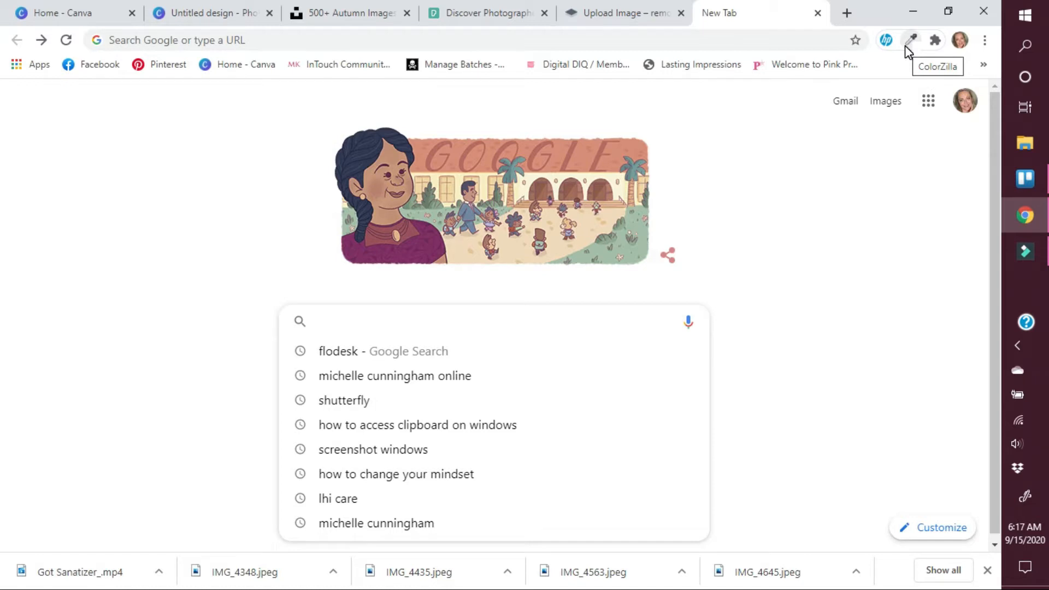
text(col)
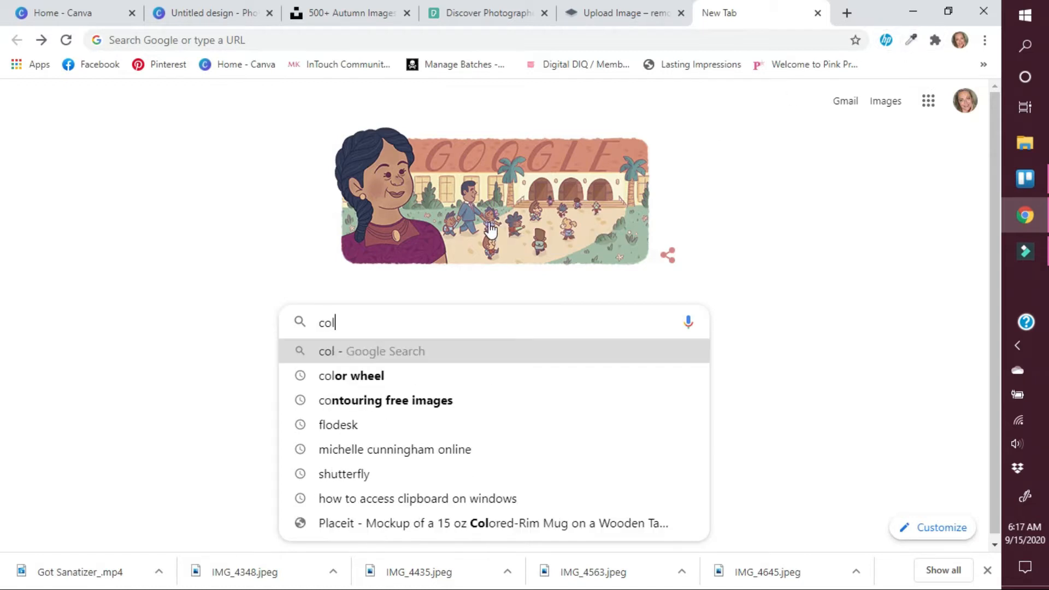
text(or)
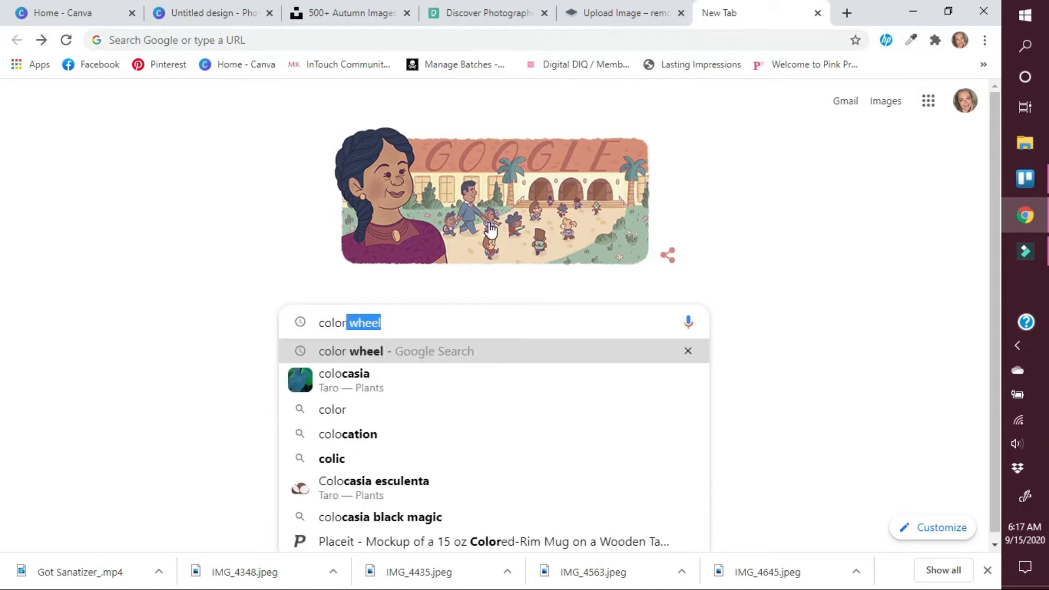
text(si)
key(BackSpace)
key(BackSpace)
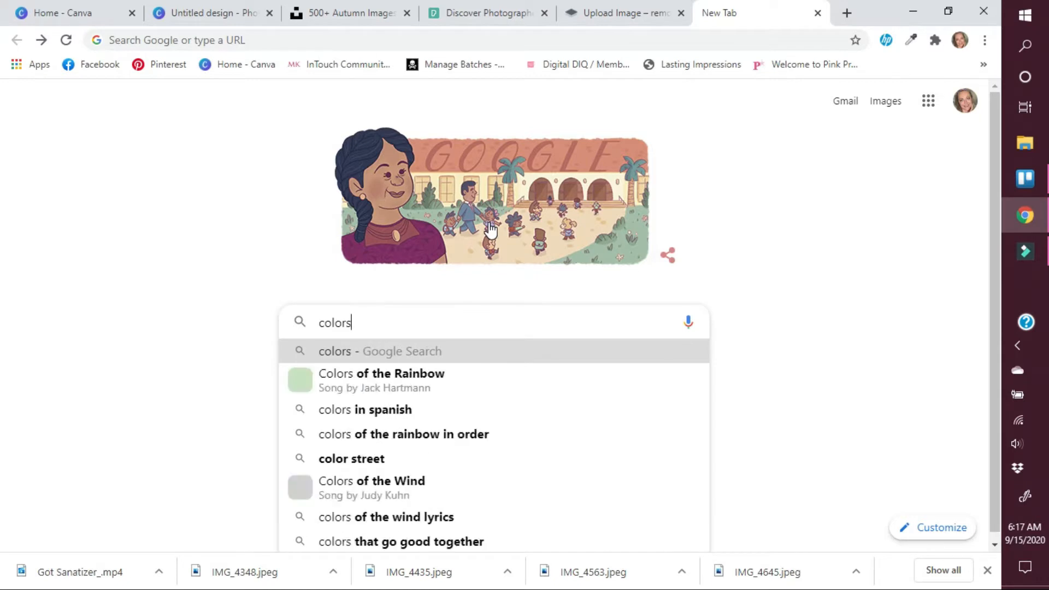
text(zi)
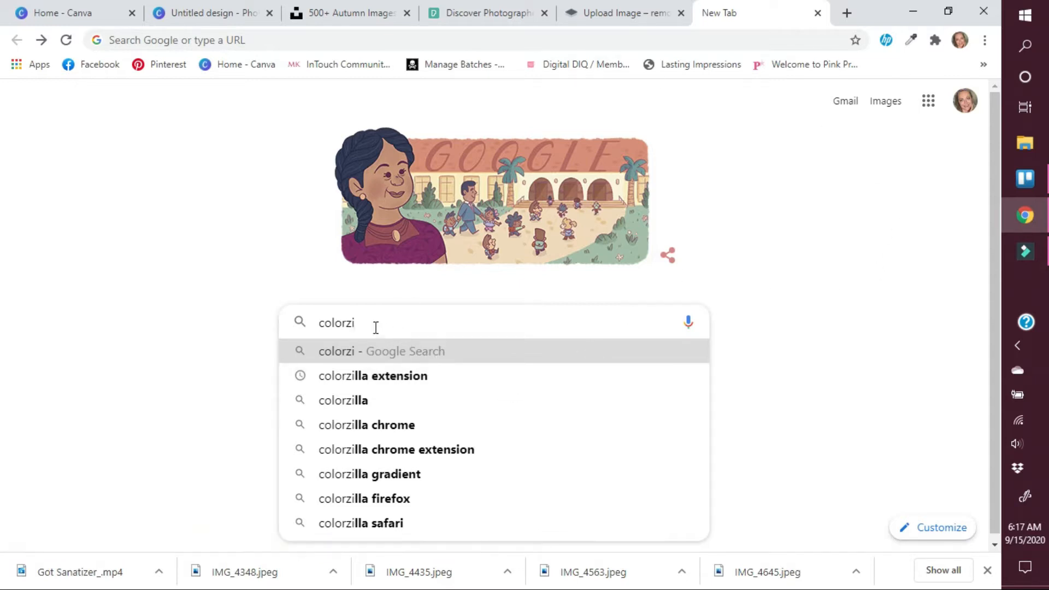
drag(362, 322, 316, 324)
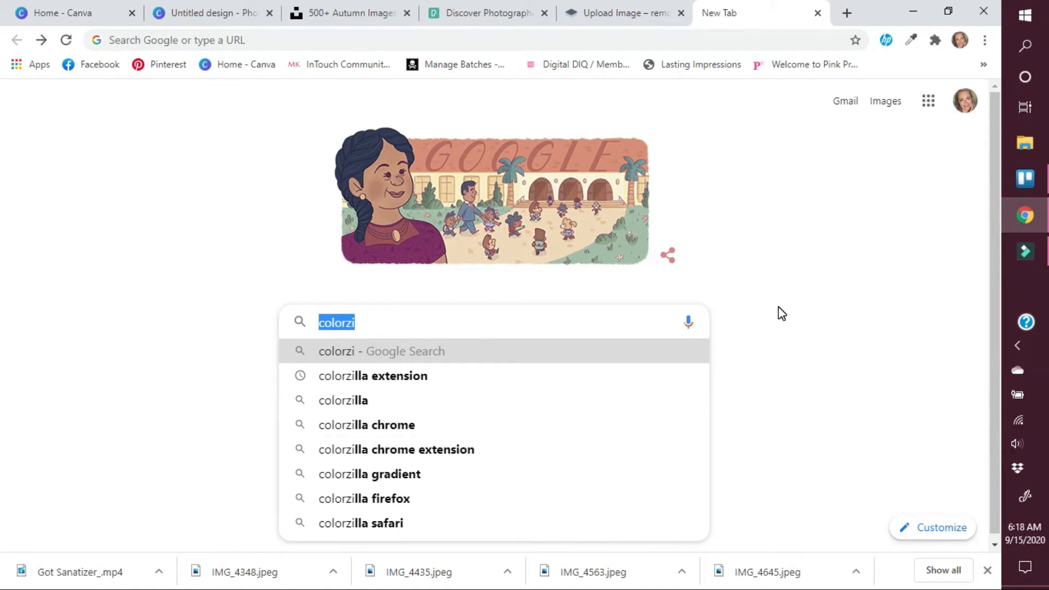
key(BackSpace)
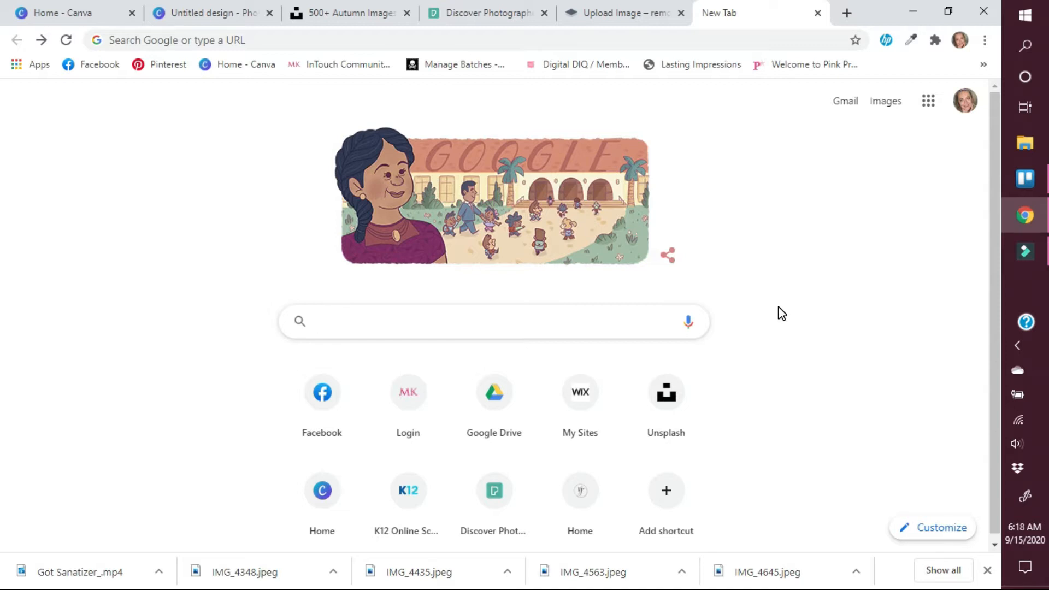
- Search Google Images for "feminine brand color palette" and examine the palette examples
text(fem)
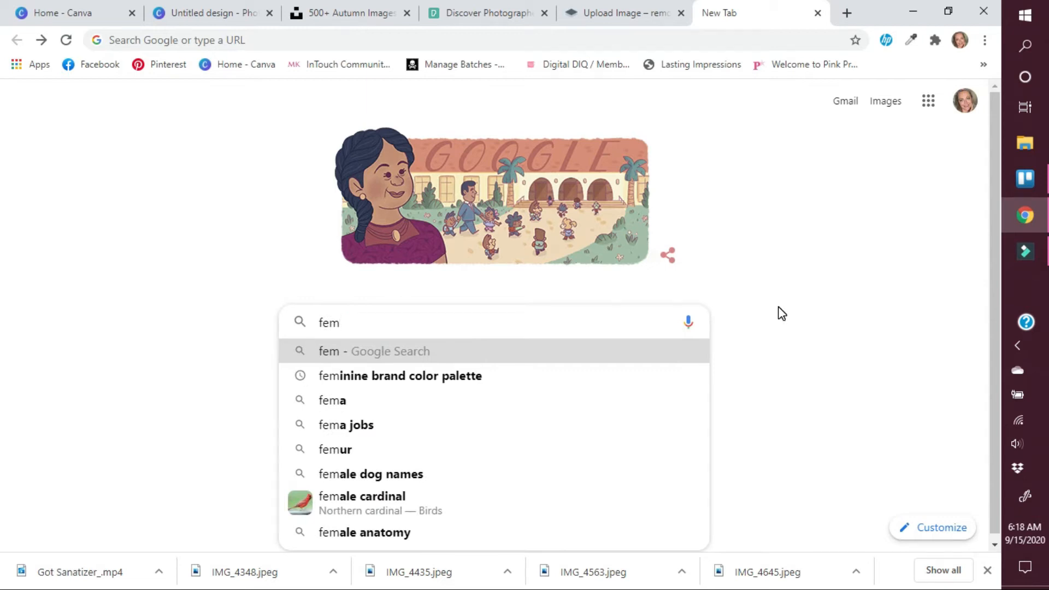
click(468, 382)
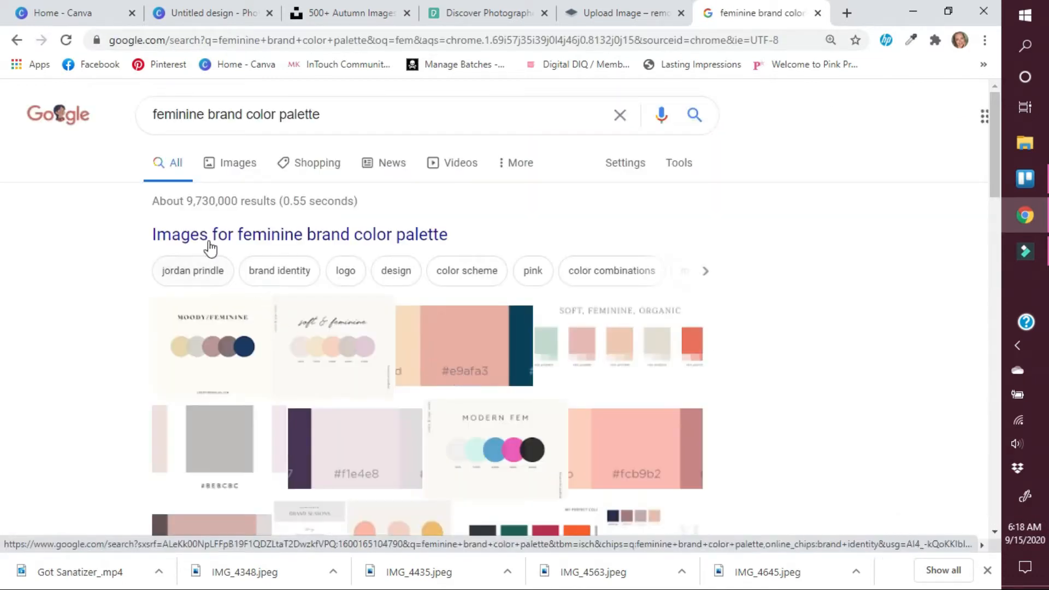
click(236, 163)
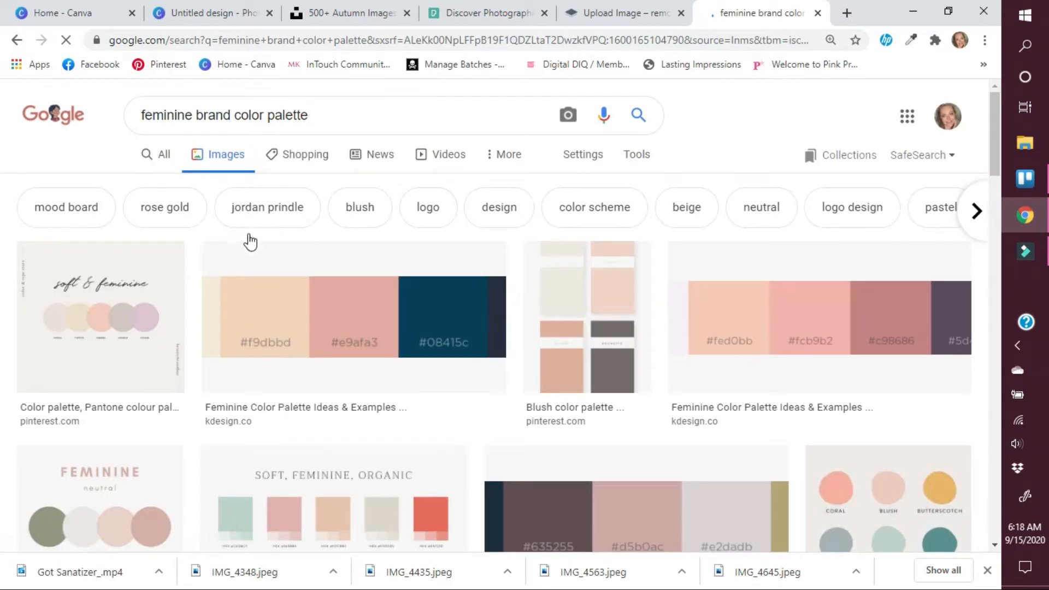
scroll(394, 431, down, 3)
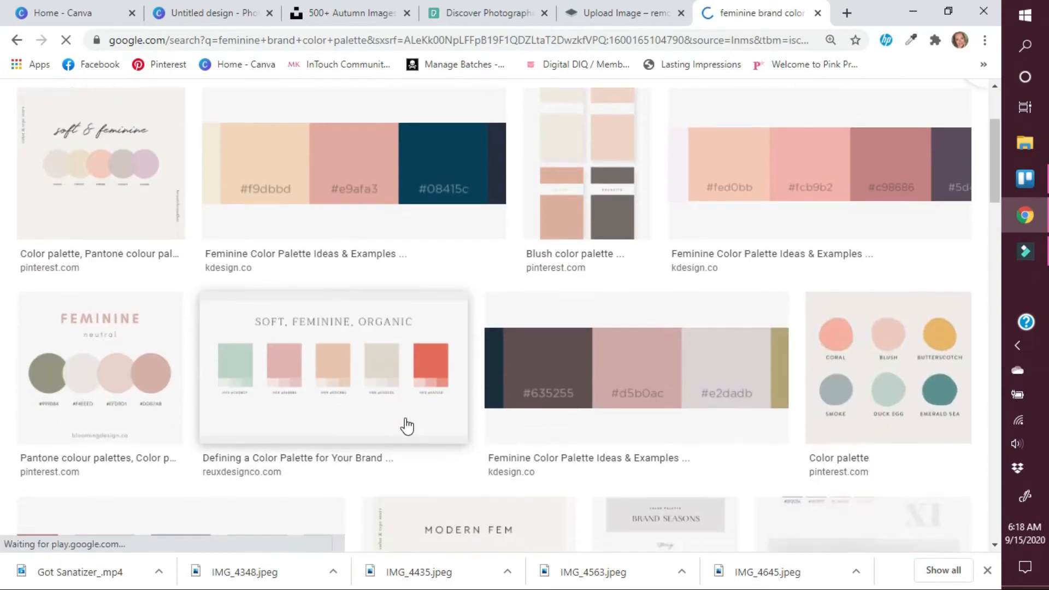
scroll(407, 426, down, 6)
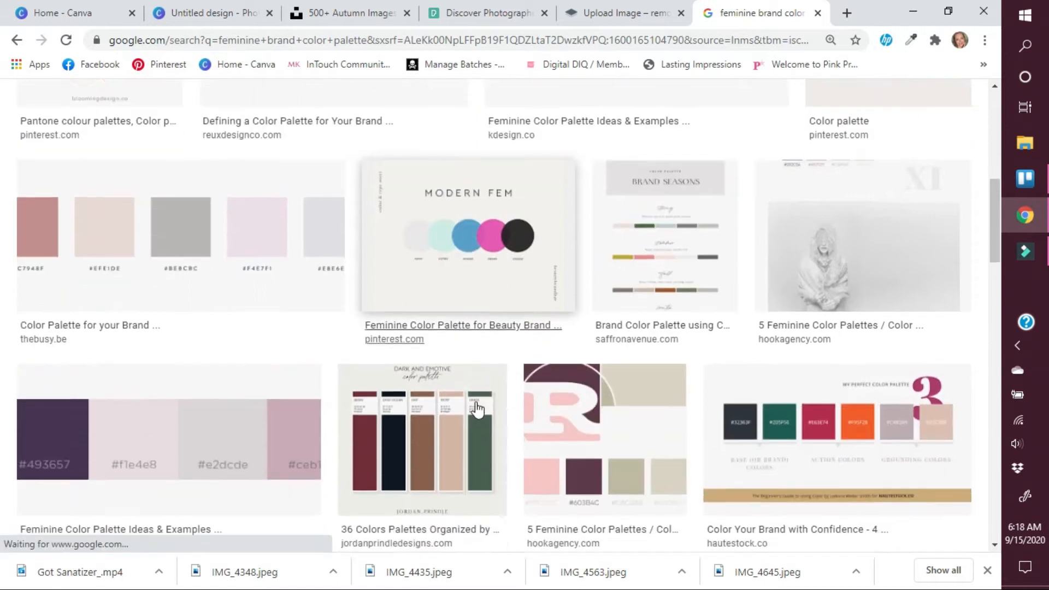
scroll(476, 407, down, 10)
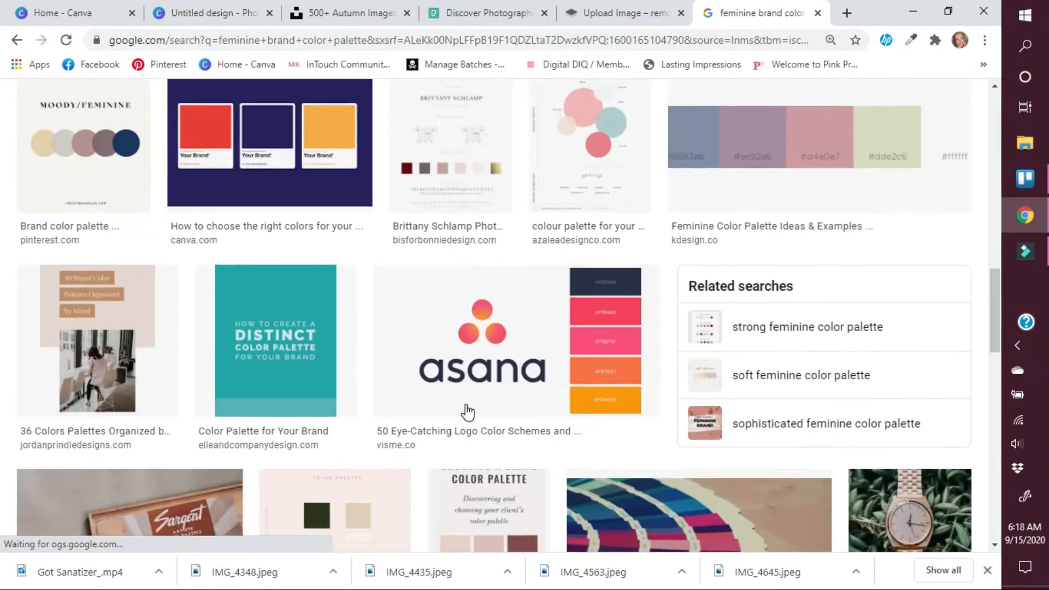
scroll(467, 411, down, 9)
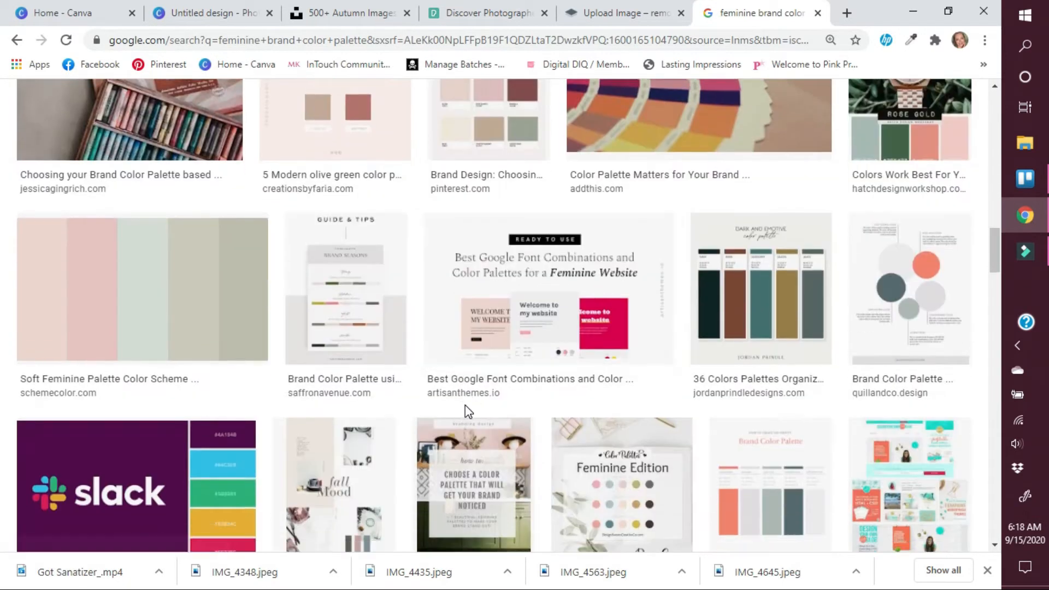
- Browse the feminine palette image results and open the Jordan Prindle Designs palette with navy, teal, orange, peach and cream swatches
scroll(464, 407, down, 5)
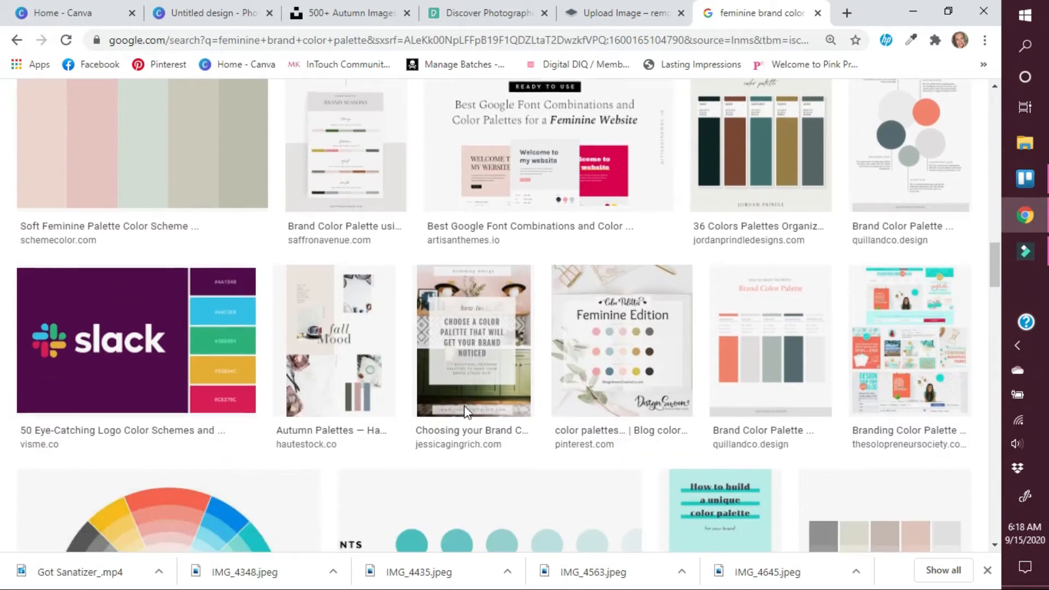
scroll(465, 414, down, 10)
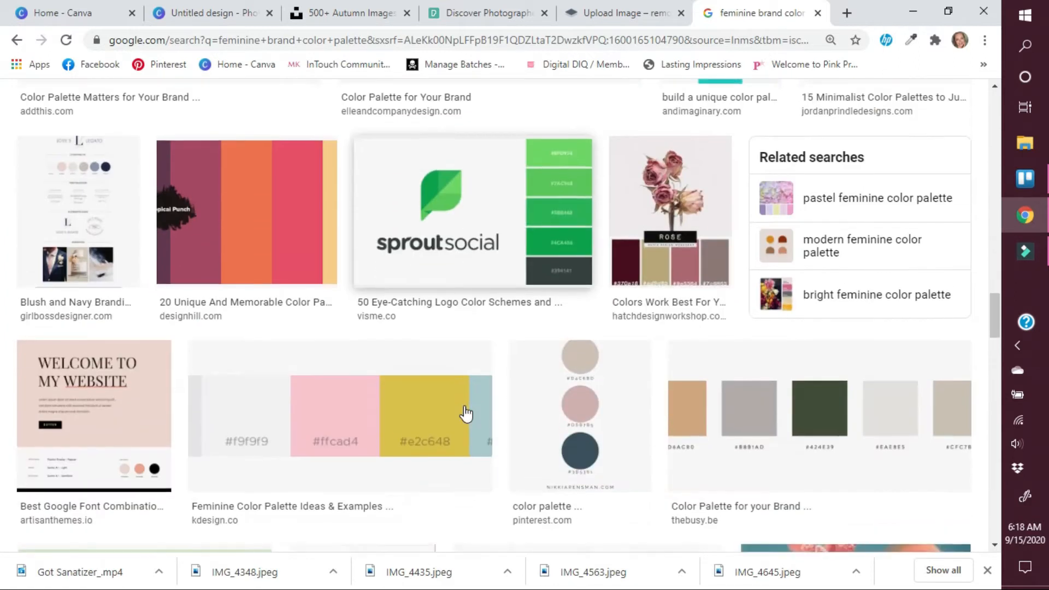
scroll(465, 414, down, 11)
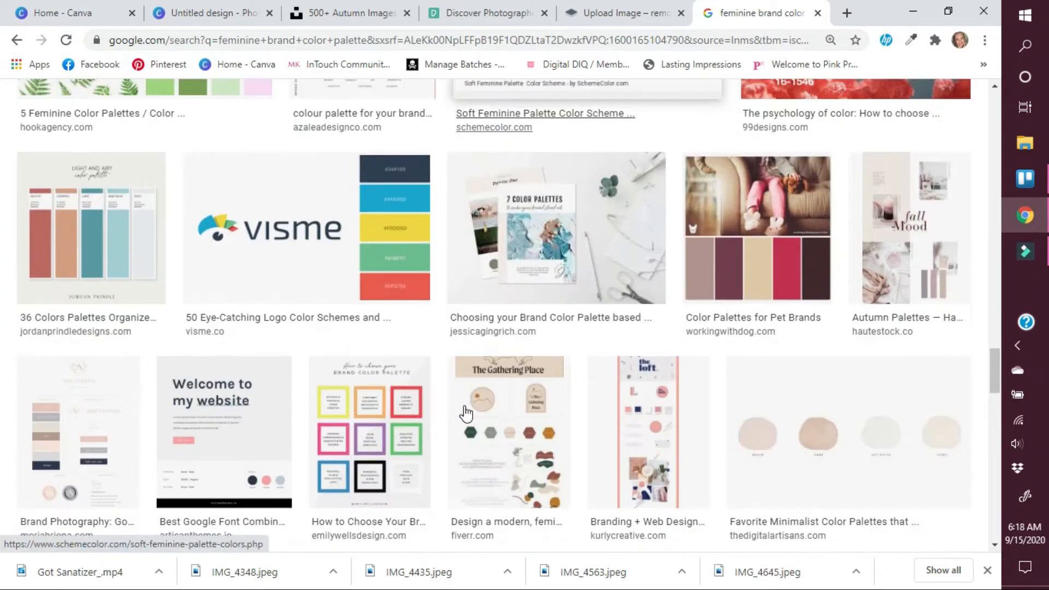
scroll(466, 414, down, 9)
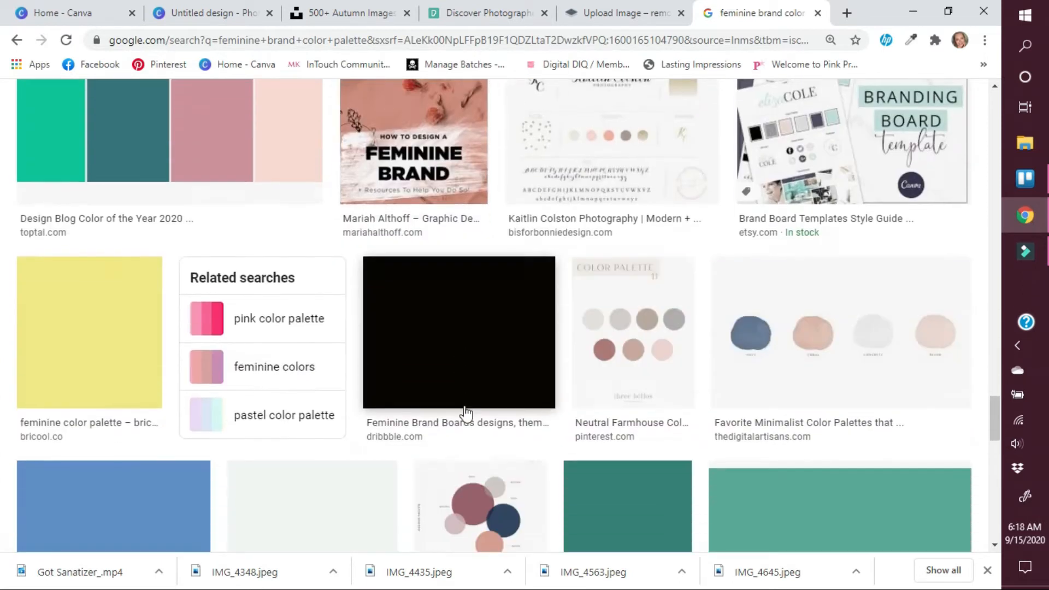
scroll(465, 413, down, 3)
scroll(466, 414, down, 6)
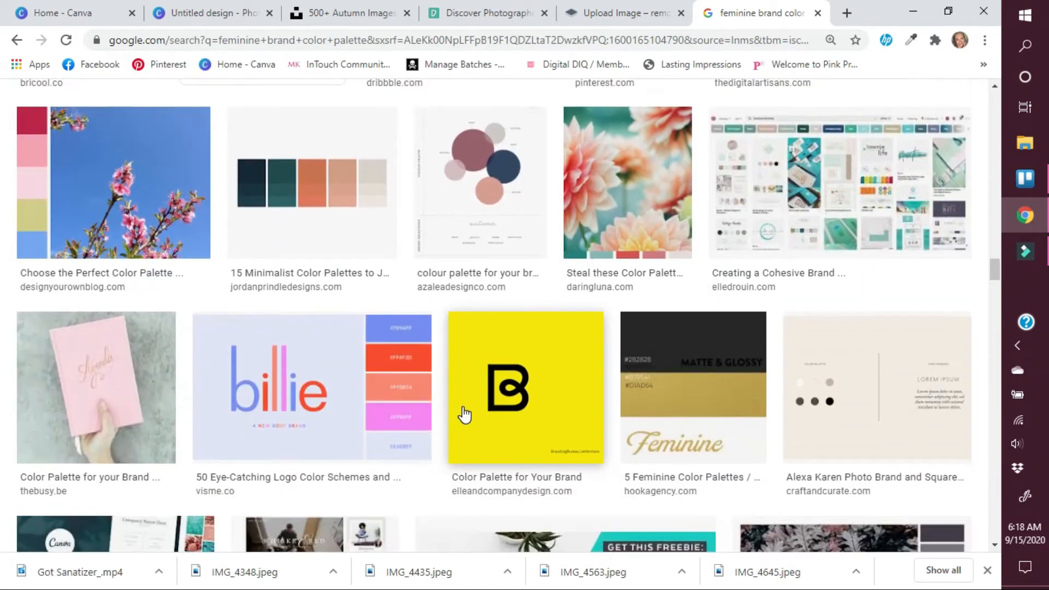
scroll(463, 415, up, 6)
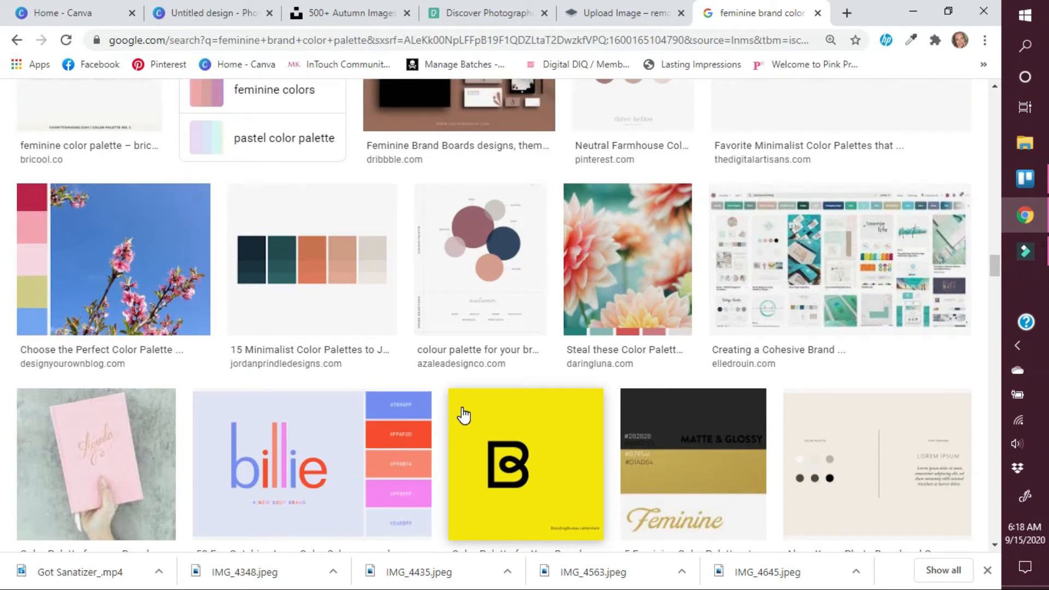
click(324, 309)
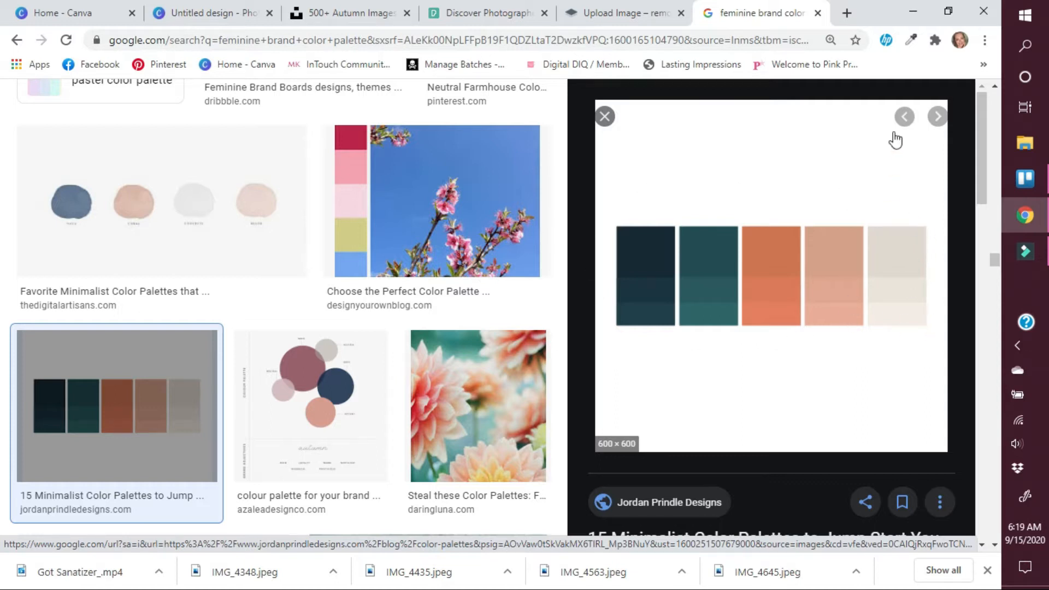
- Sample the palette's dark navy swatch with the ColorZilla page color picker and copy its hex code 203f4c
click(912, 41)
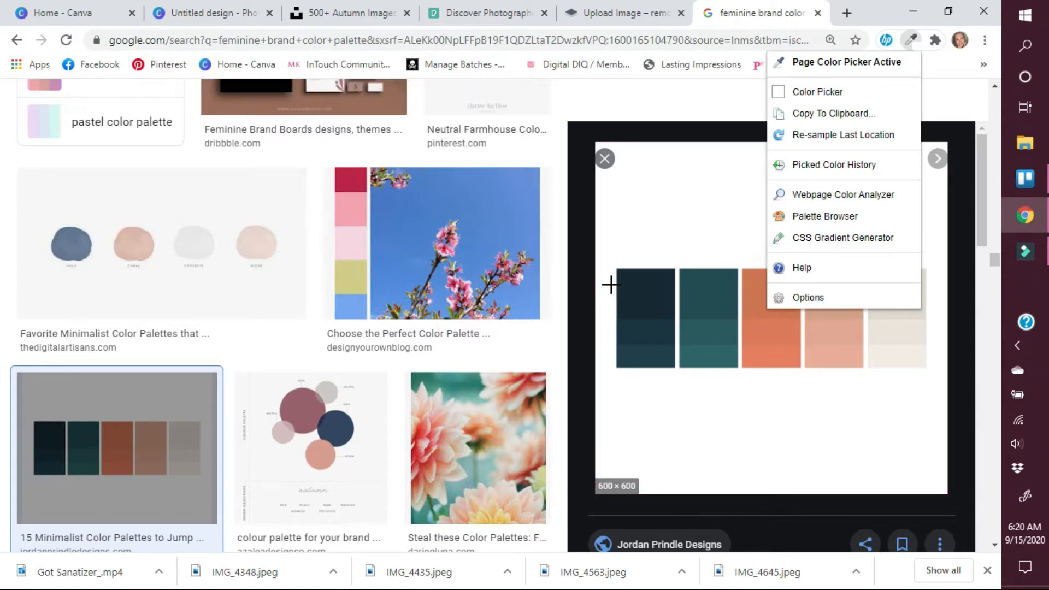
click(610, 284)
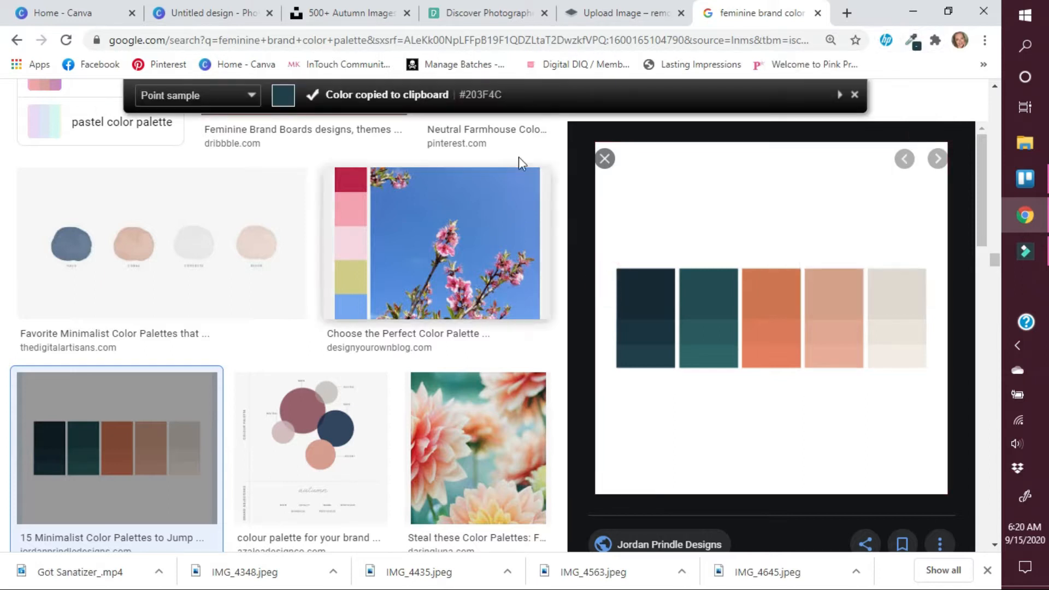
scroll(495, 119, down, 1)
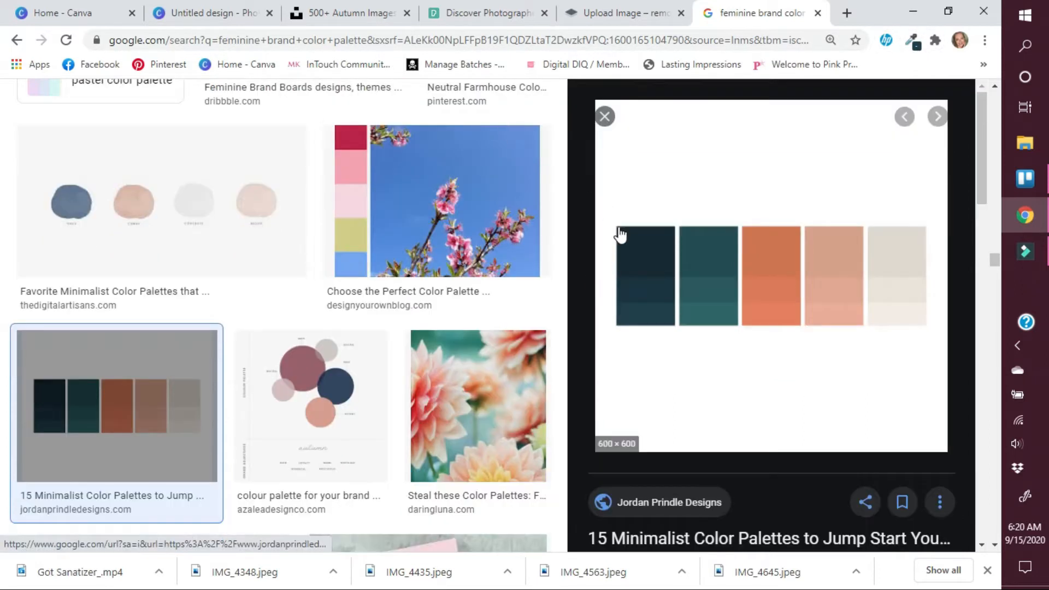
click(911, 40)
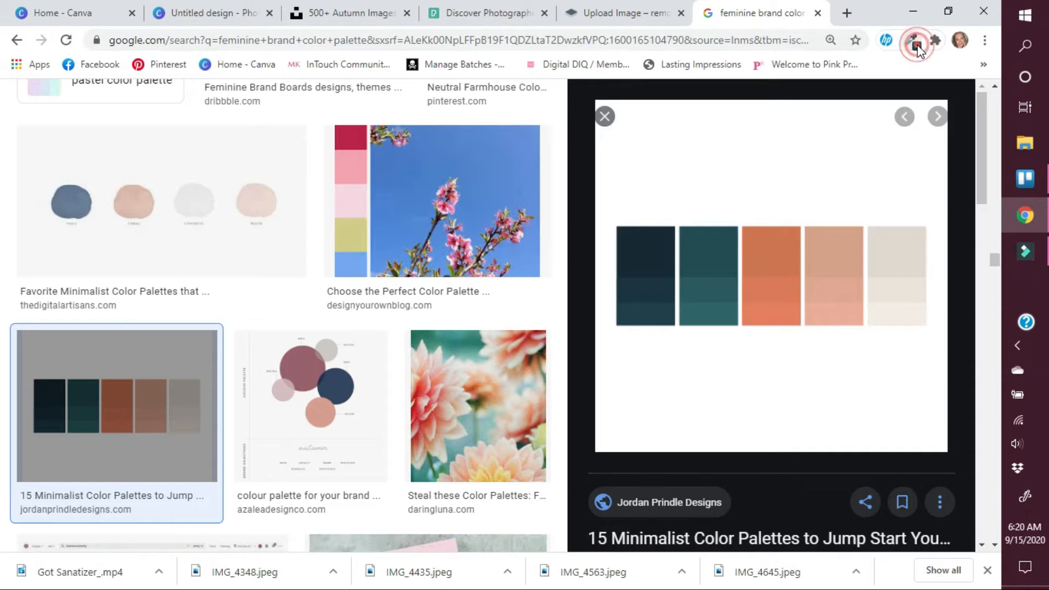
click(833, 95)
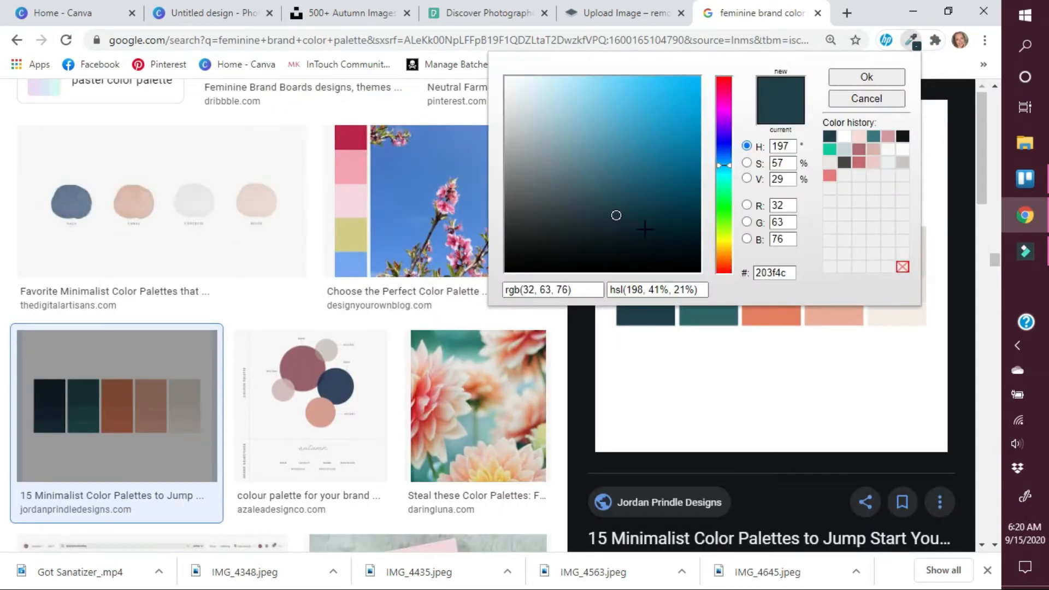
double_click(790, 271)
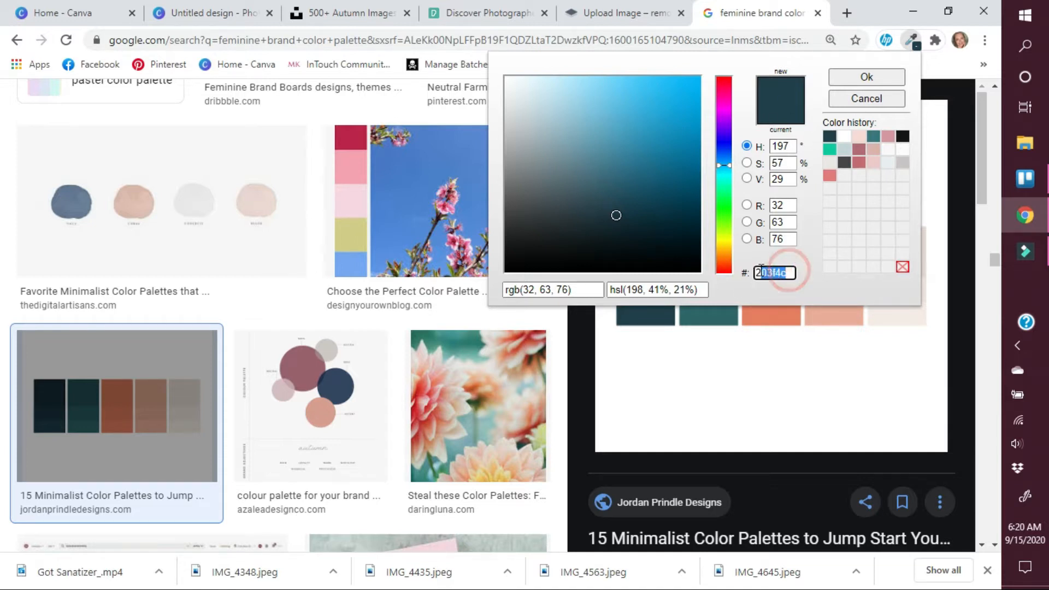
right_click(764, 277)
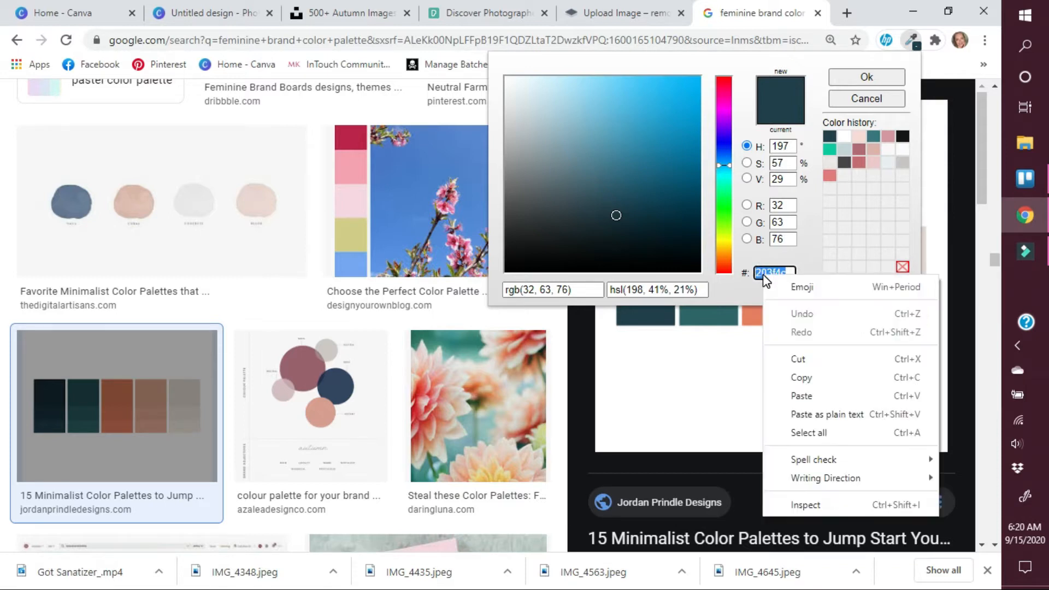
click(801, 378)
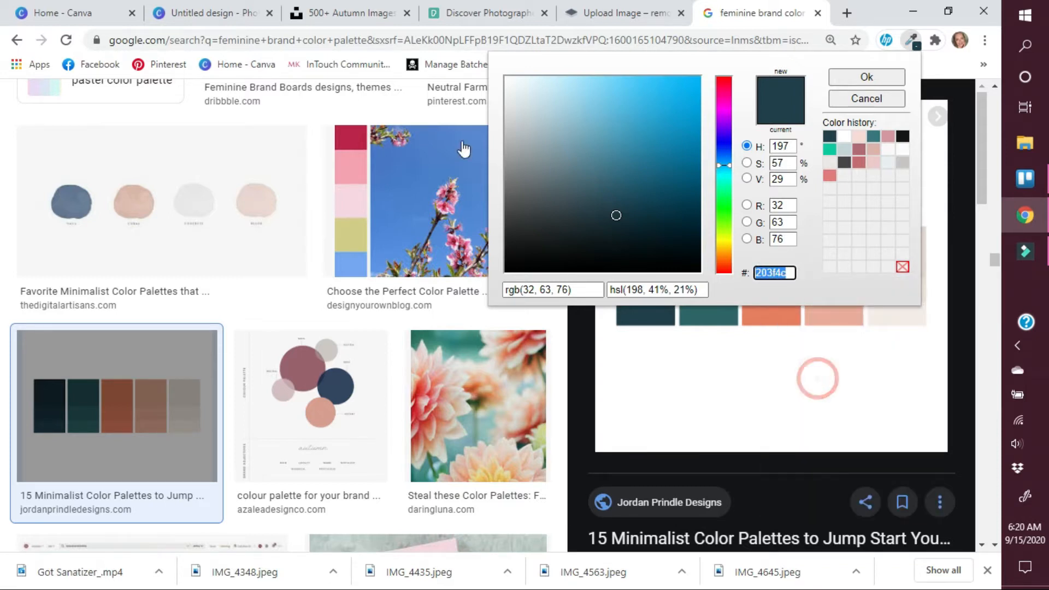
- Switch to the Canva design and recolor the first square of the collage's color row with hex code 203f4c
click(216, 18)
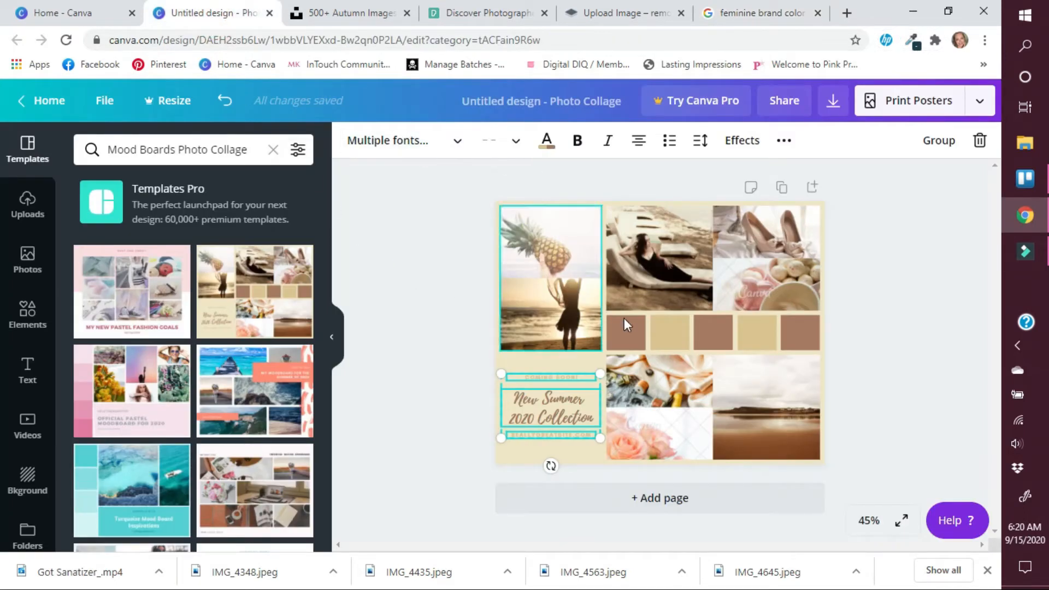
click(624, 333)
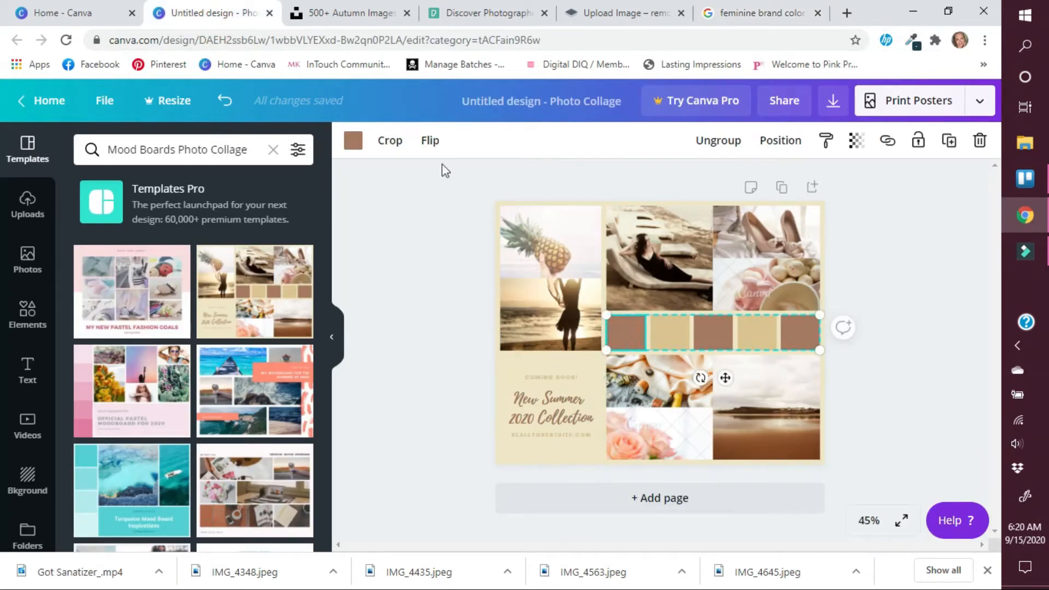
click(353, 143)
click(124, 151)
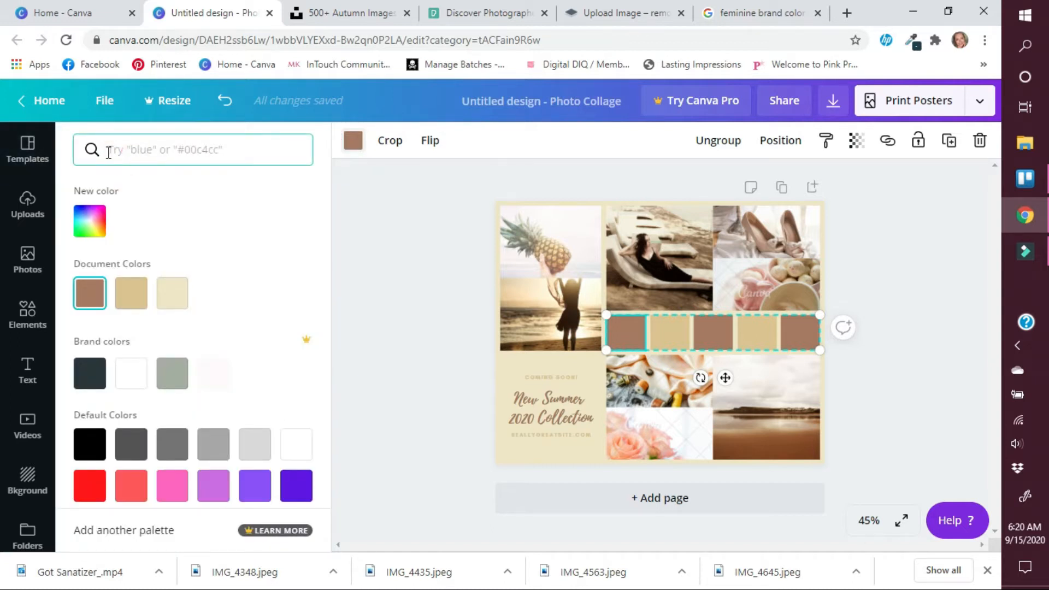
right_click(113, 151)
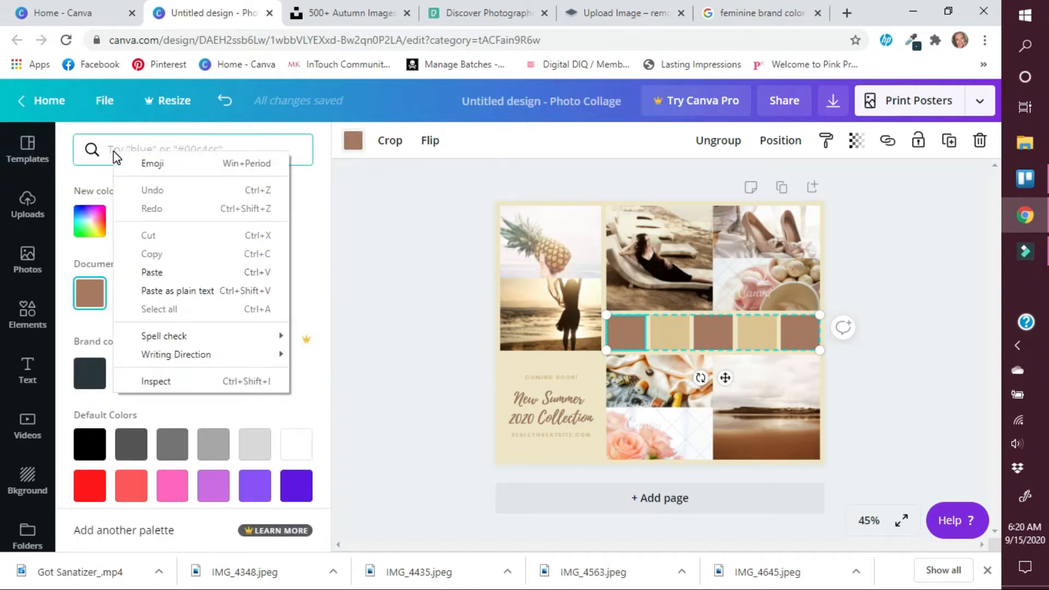
click(152, 272)
click(94, 228)
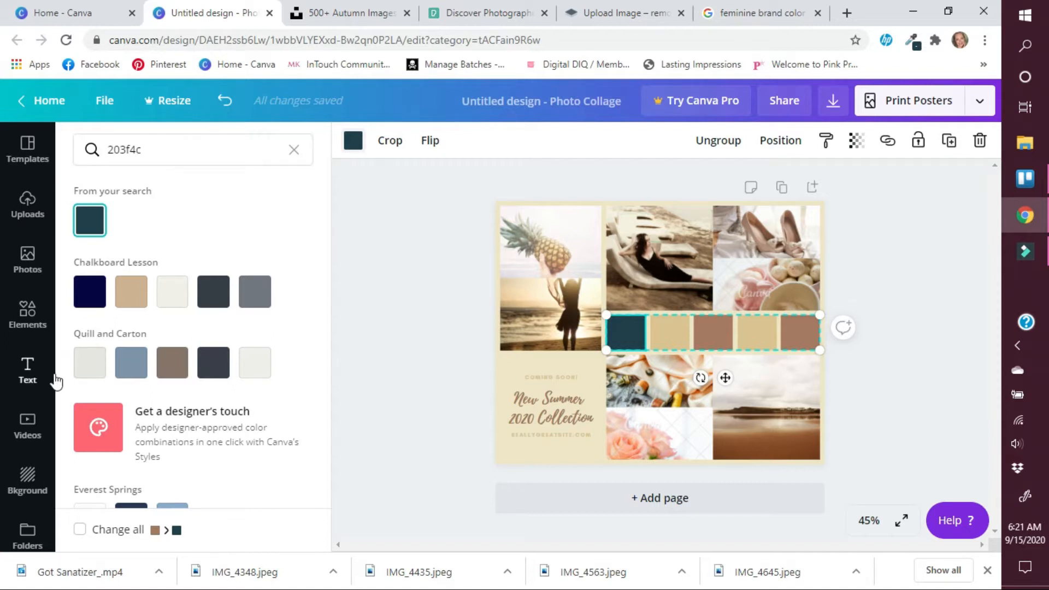
- Add a body text box to the collage and replace its placeholder with the color code "#203f4c"
click(30, 386)
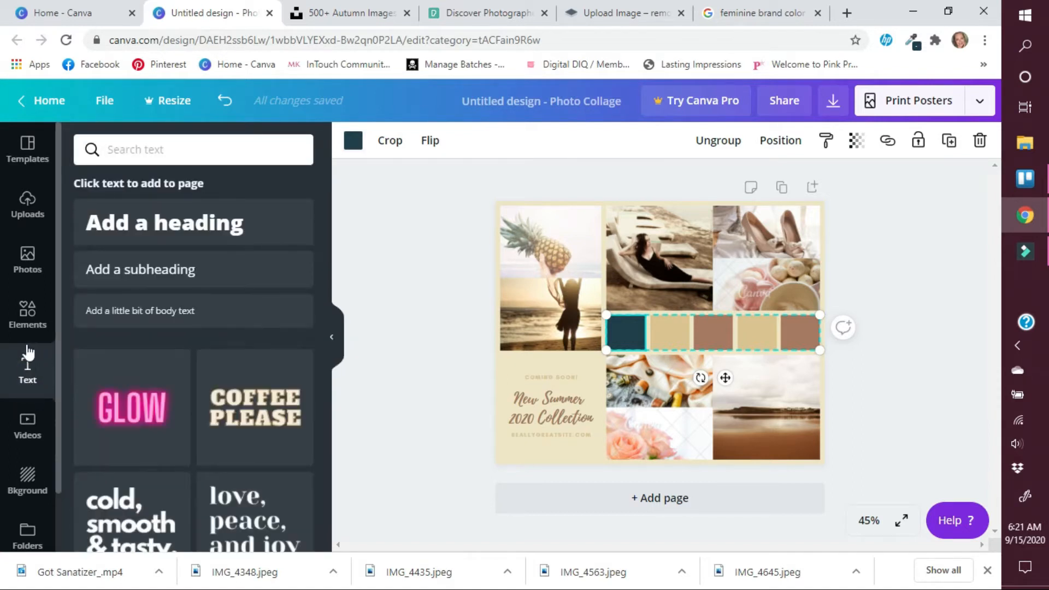
click(142, 314)
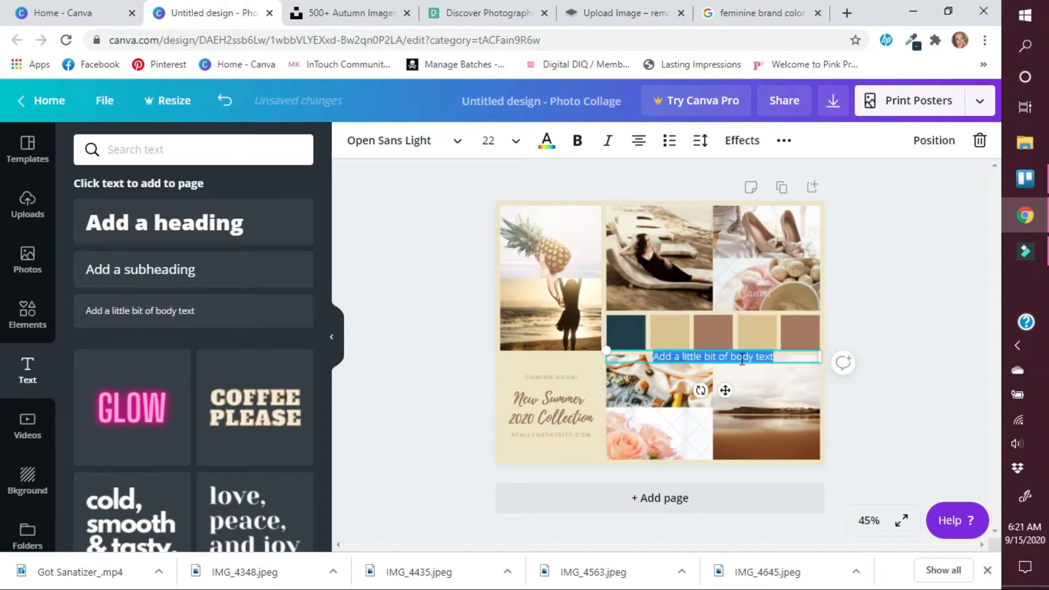
key(BackSpace)
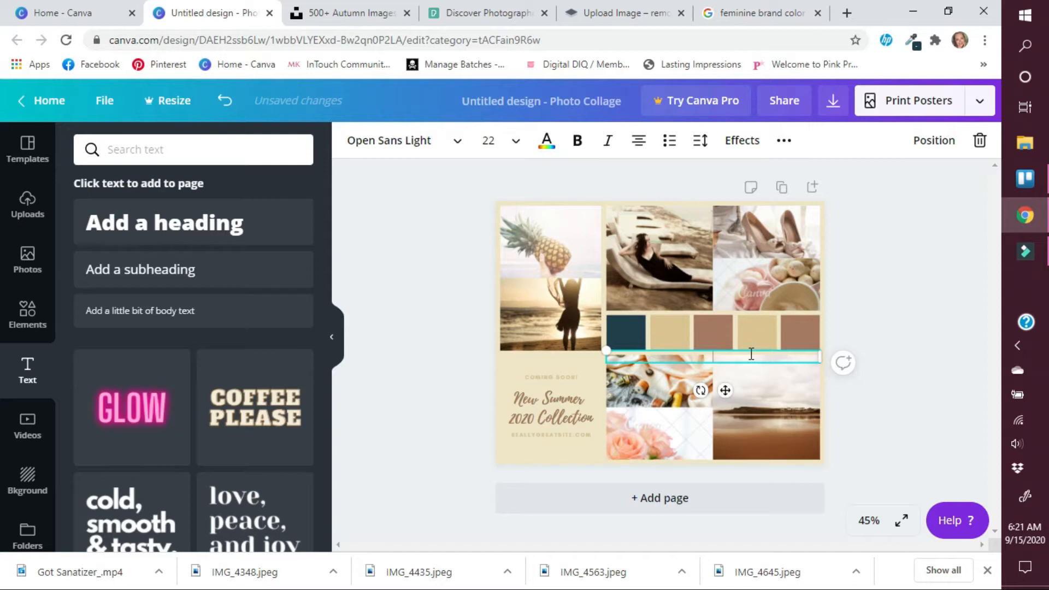
right_click(717, 357)
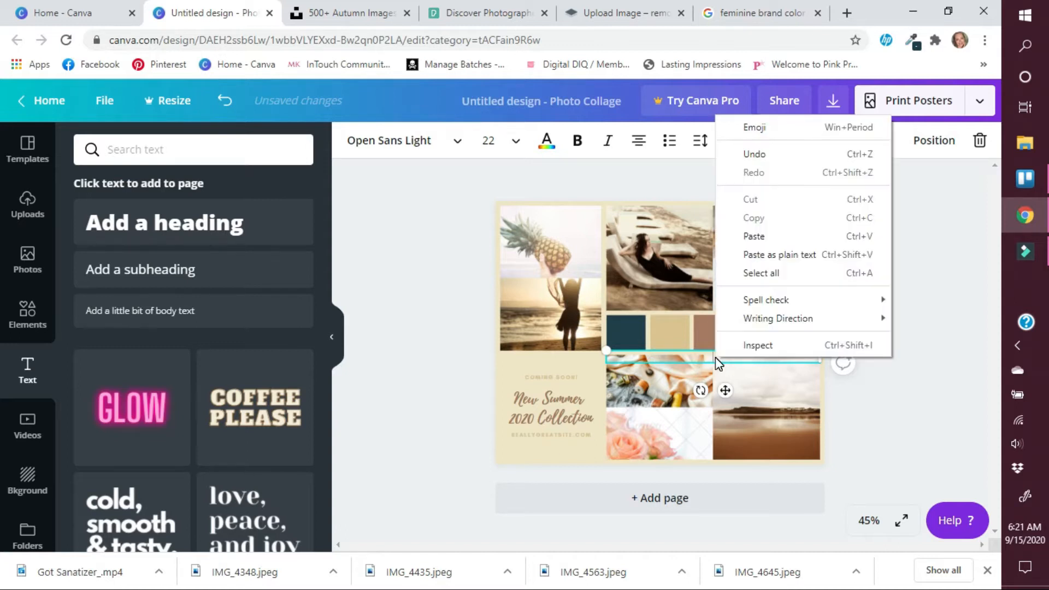
click(772, 238)
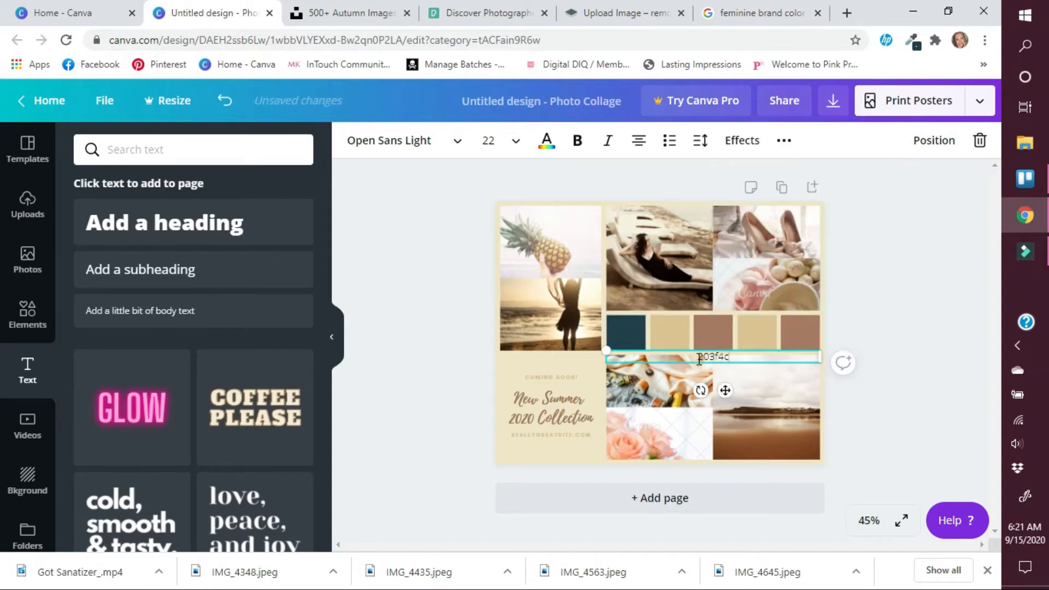
text(#)
- Narrow the "#203f4c" text box, scale its text down to size 15 and place it along the navy square's lower edge
drag(819, 357, 660, 358)
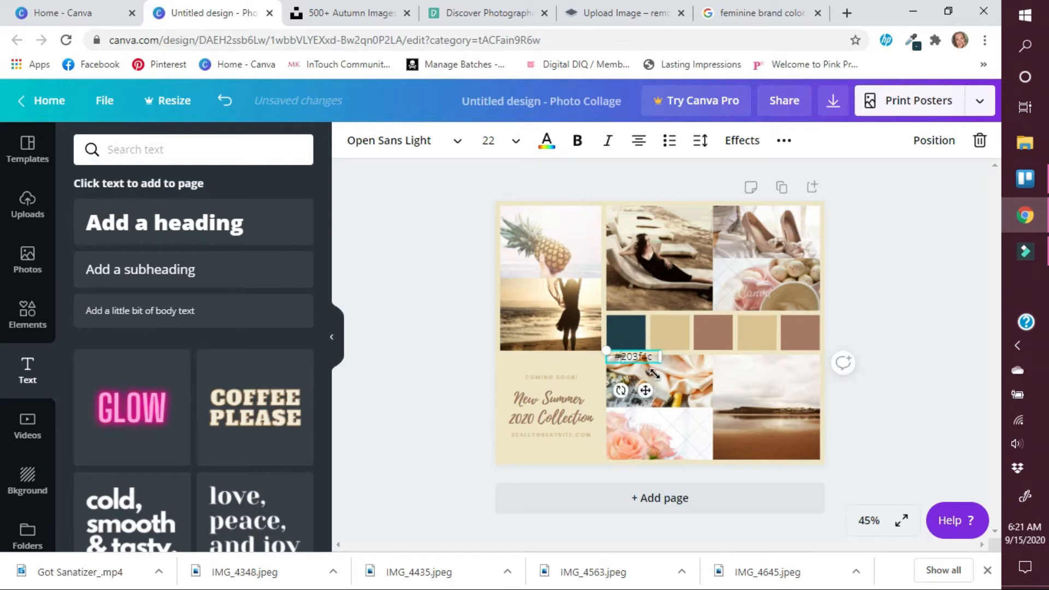
drag(604, 351, 628, 382)
drag(652, 390, 643, 374)
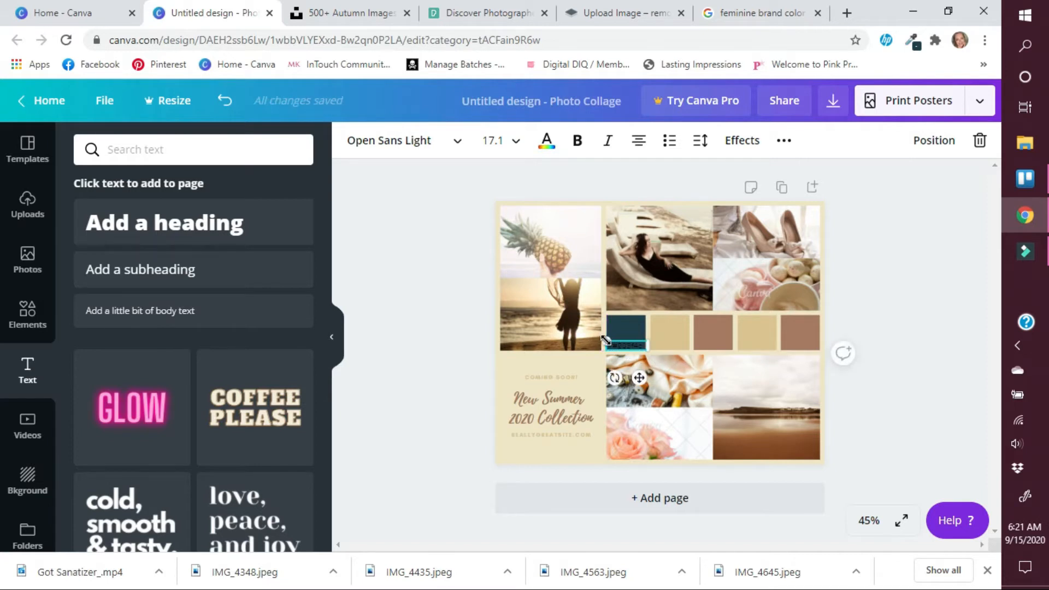
drag(606, 340, 611, 343)
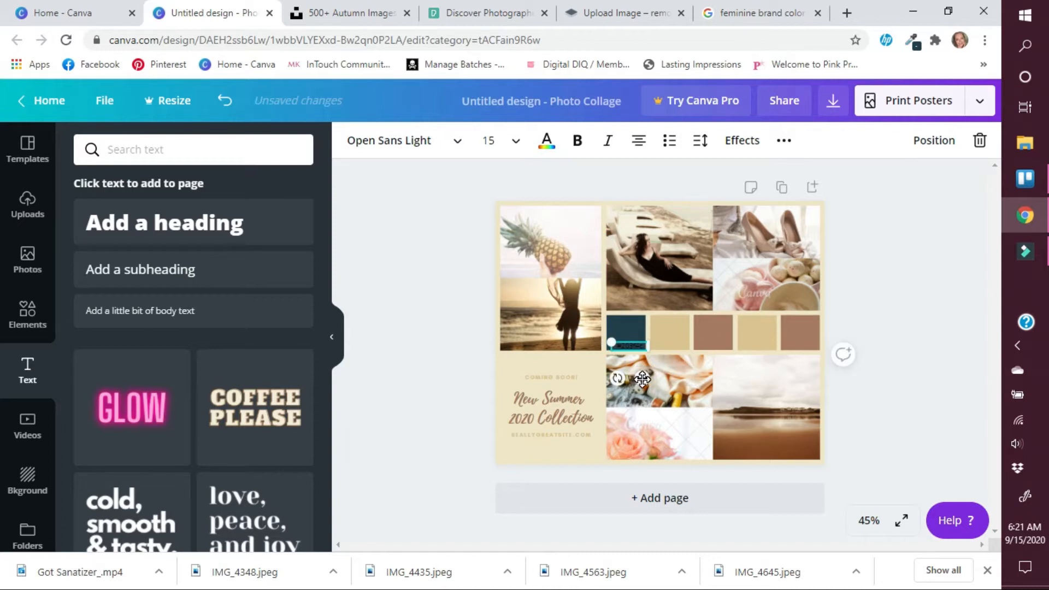
drag(643, 378, 638, 376)
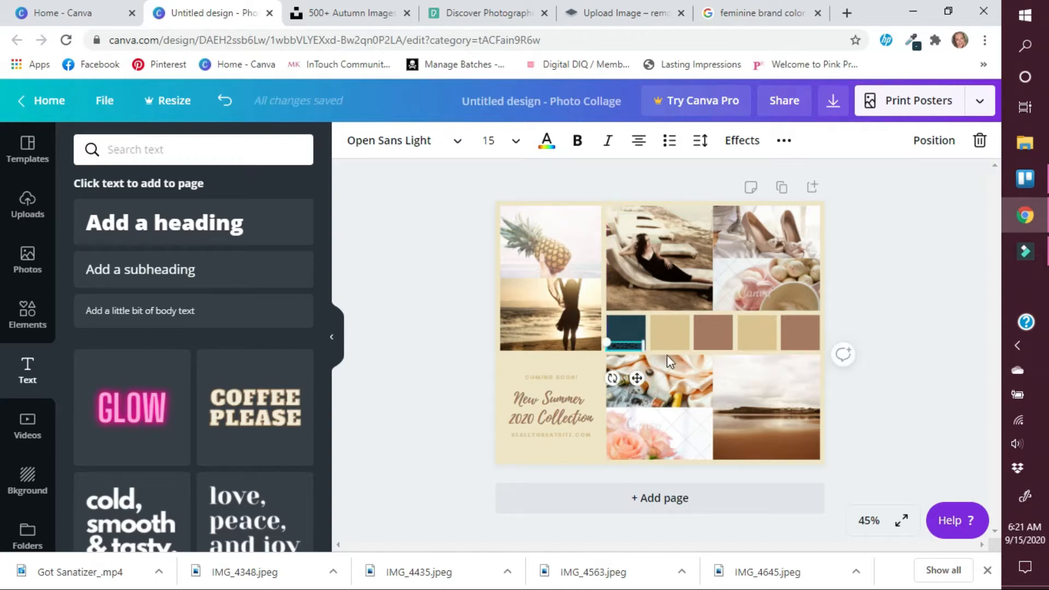
- Select the second square of the color row, then sample the palette's dark teal swatch with ColorZilla and copy its hex code 2a595e
click(665, 329)
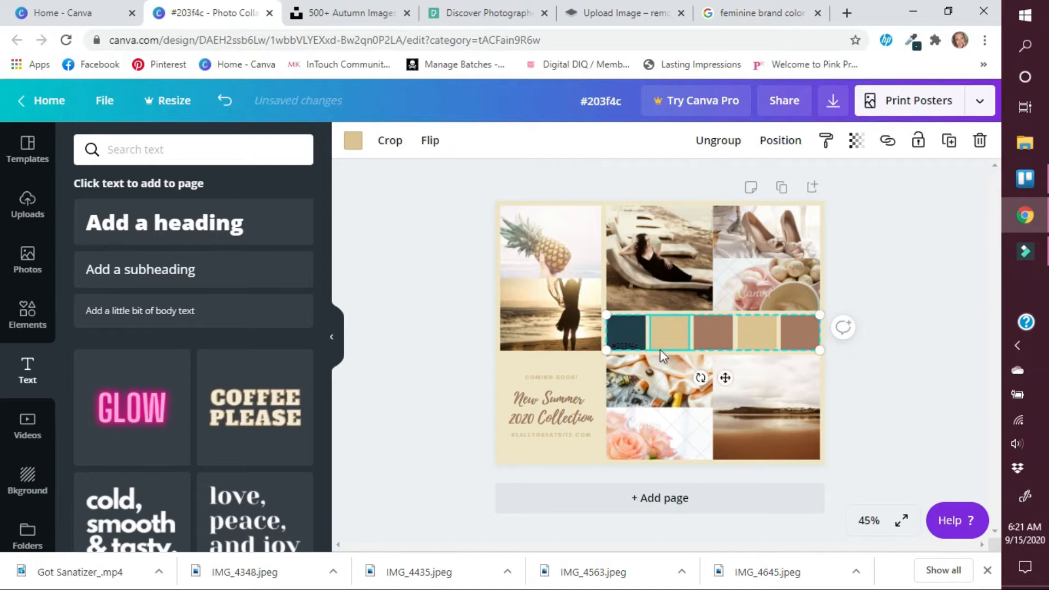
click(758, 14)
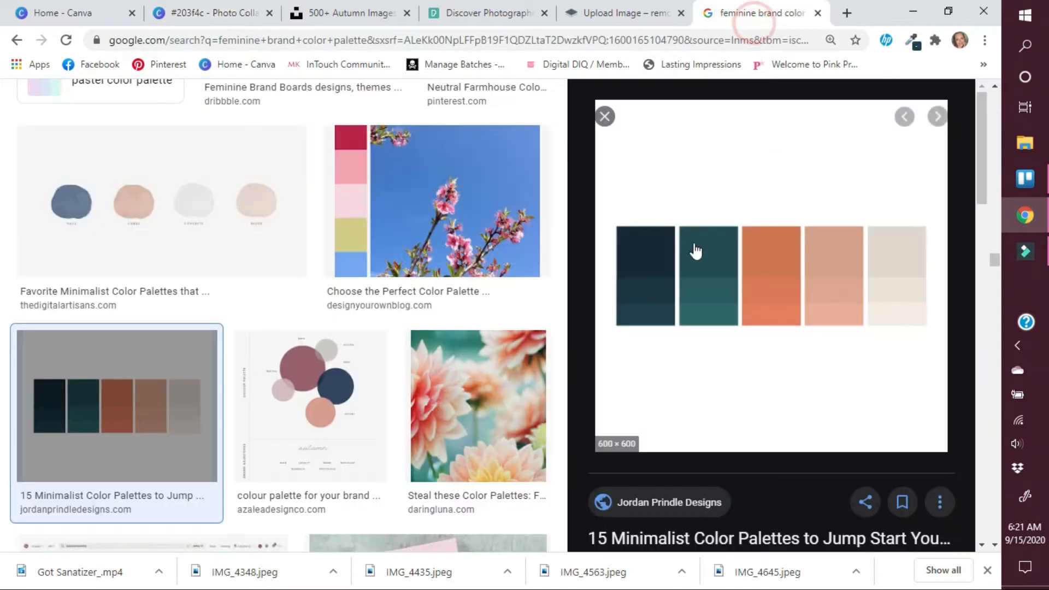
click(910, 41)
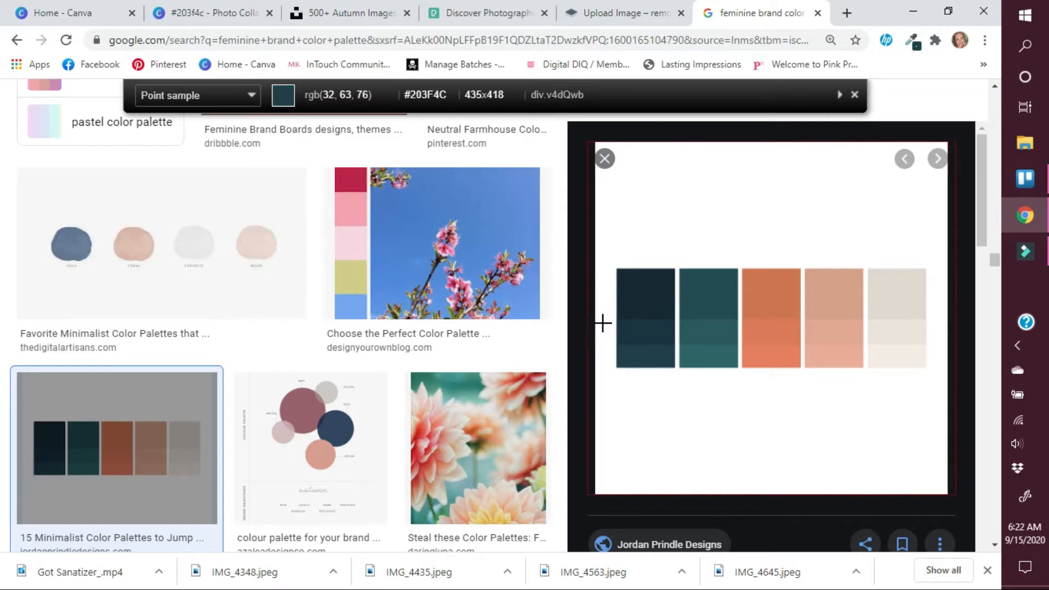
click(635, 313)
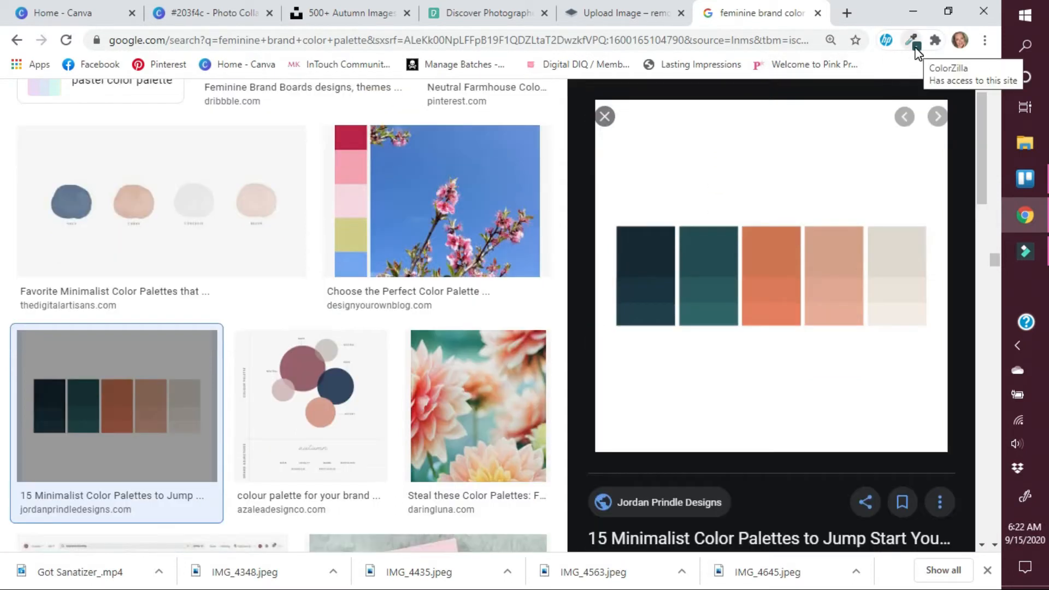
click(917, 53)
click(851, 90)
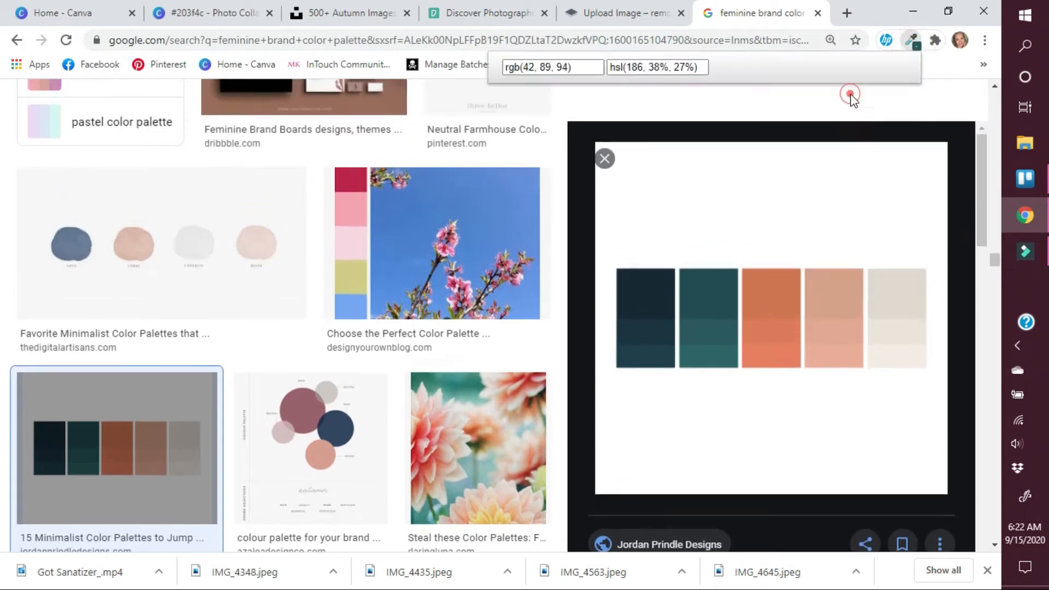
double_click(781, 272)
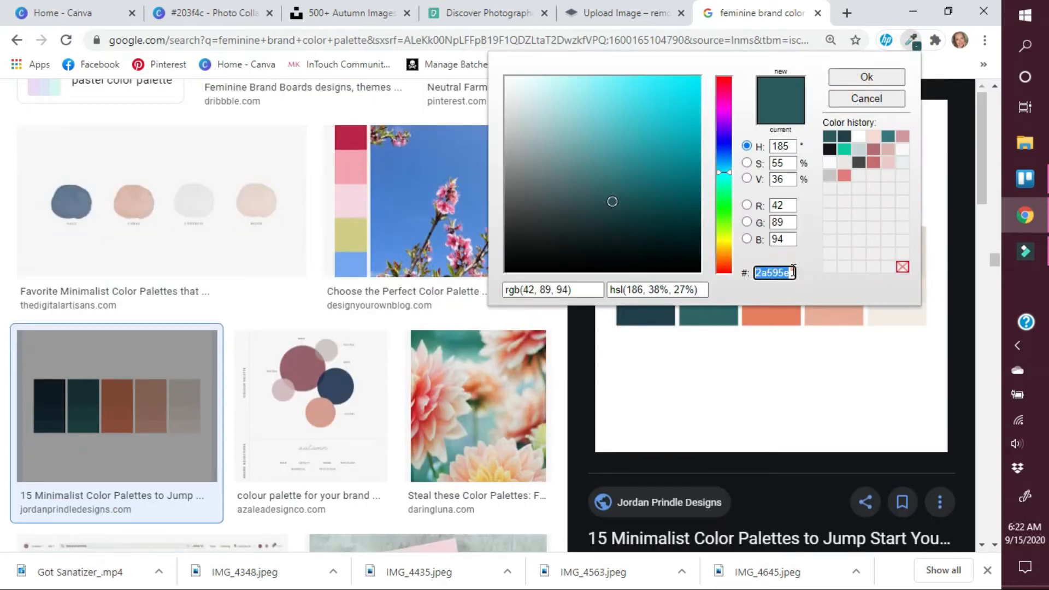
right_click(769, 270)
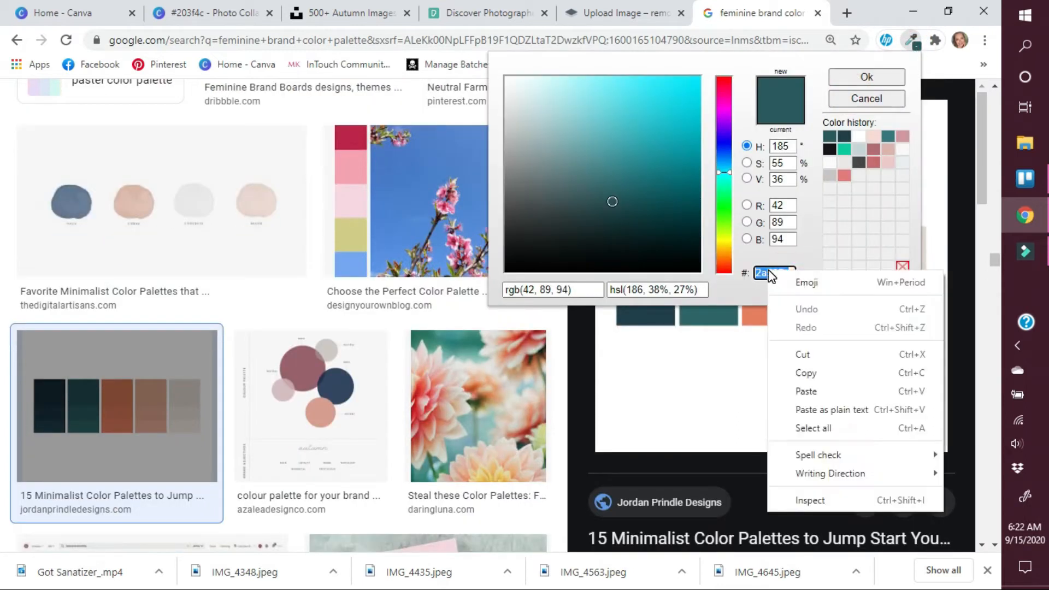
click(806, 373)
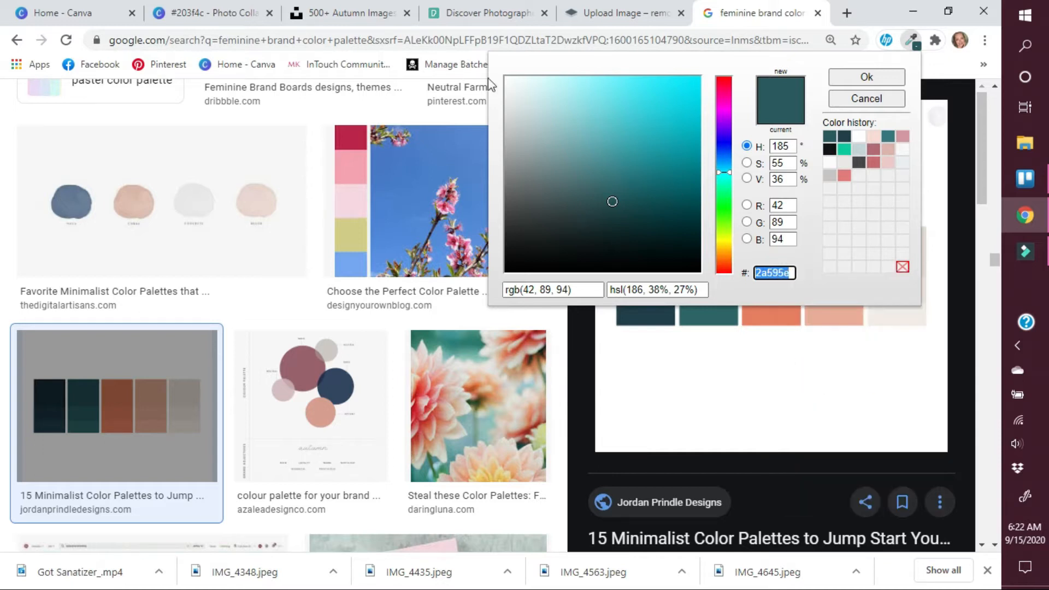
- Switch to the Canva design and recolor the second square of the color row with hex code 2a595e
click(184, 14)
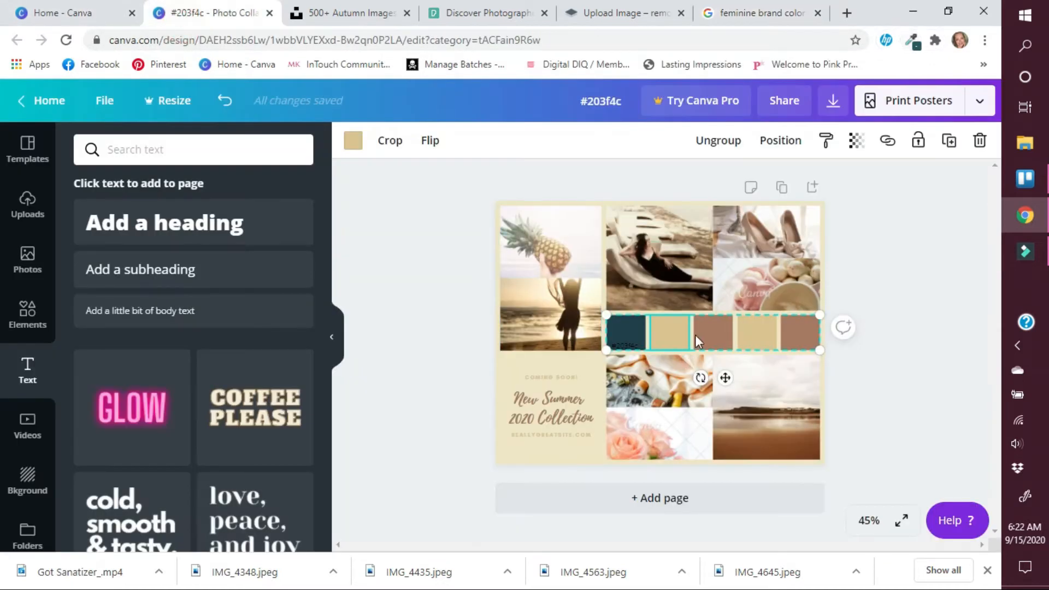
click(353, 142)
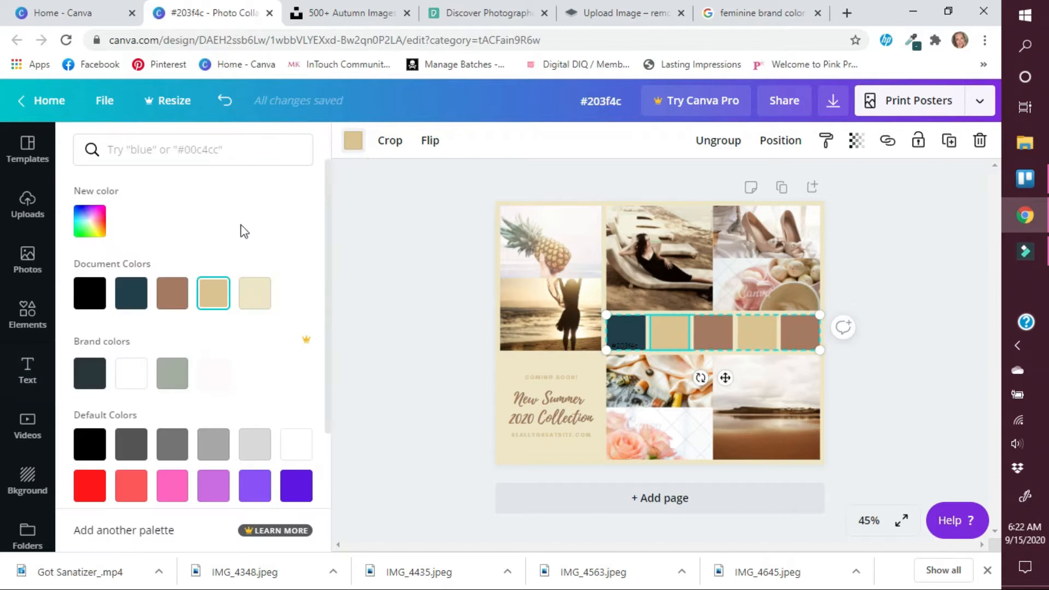
click(145, 146)
right_click(145, 149)
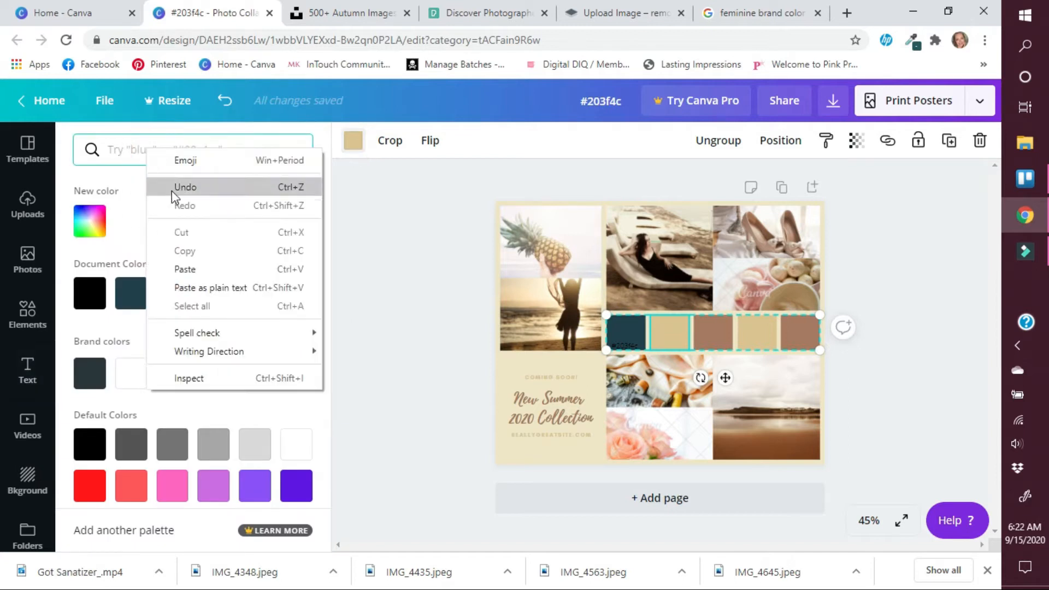
click(182, 267)
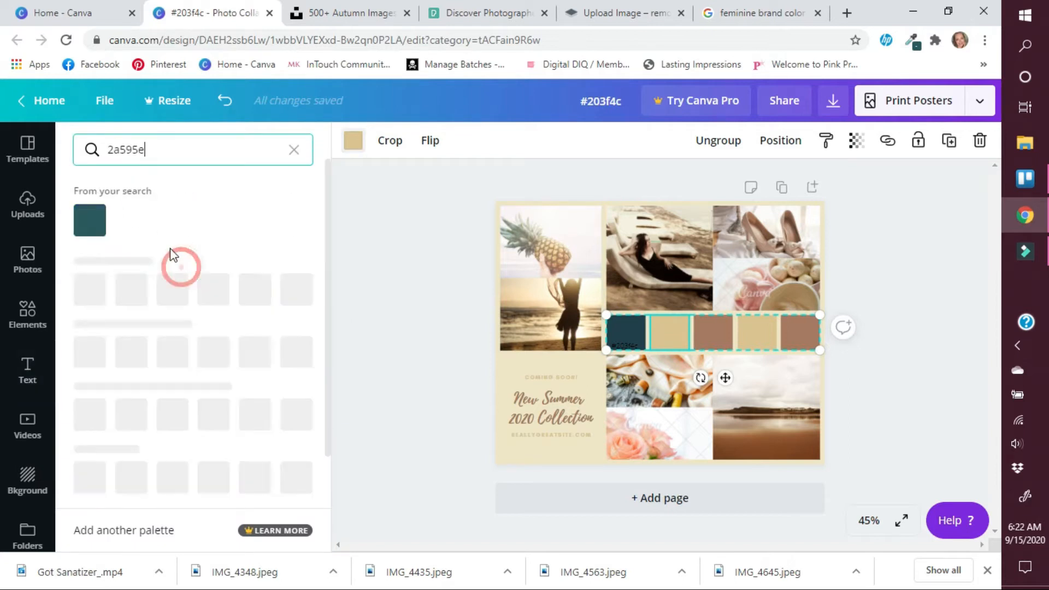
click(93, 224)
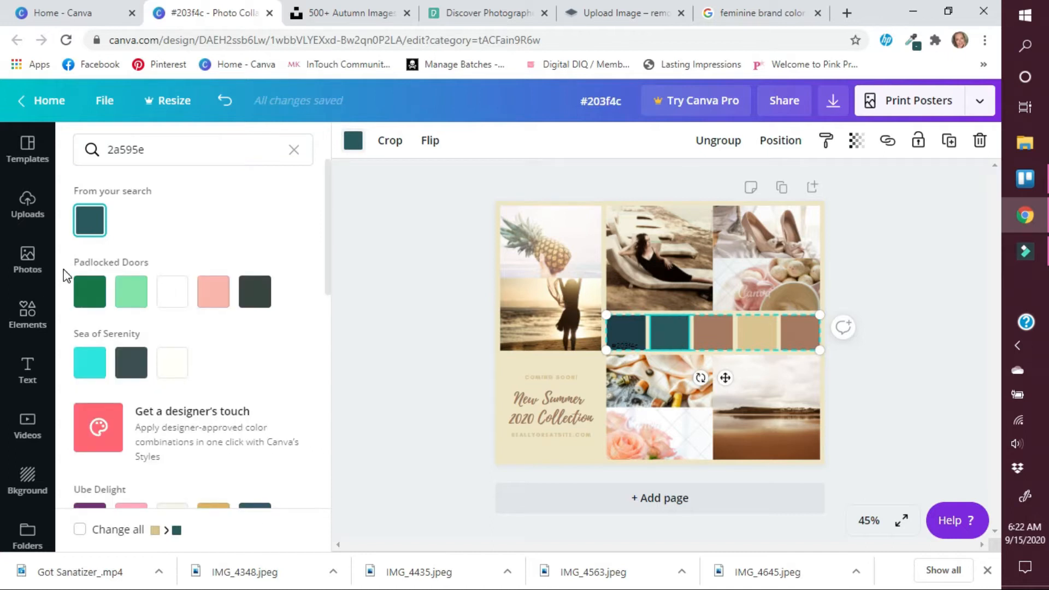
- Add a body text box reading "#2a595e", narrow it and place it along the teal square's lower edge
click(27, 369)
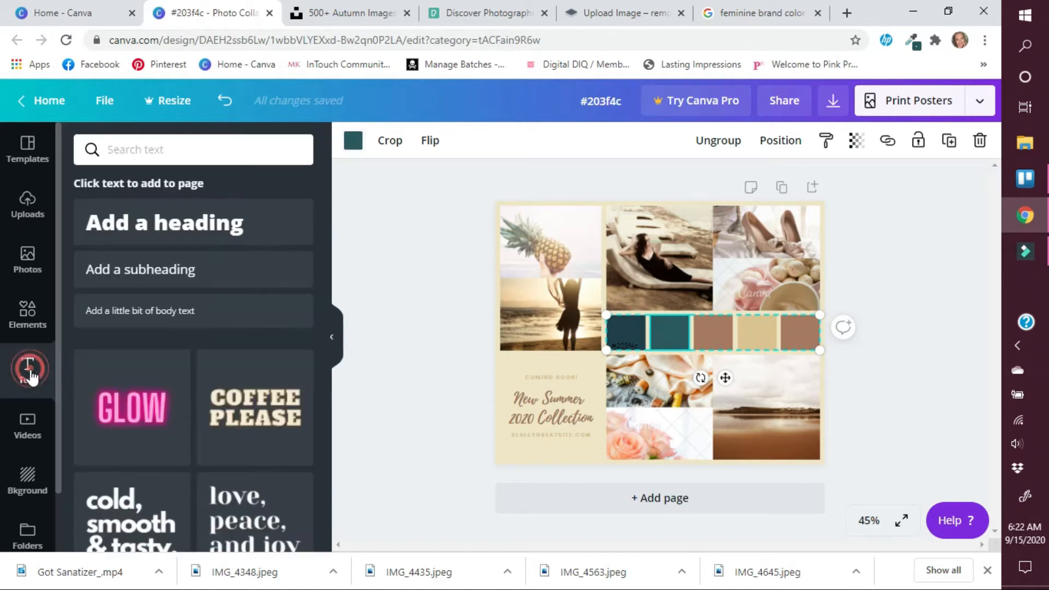
click(119, 312)
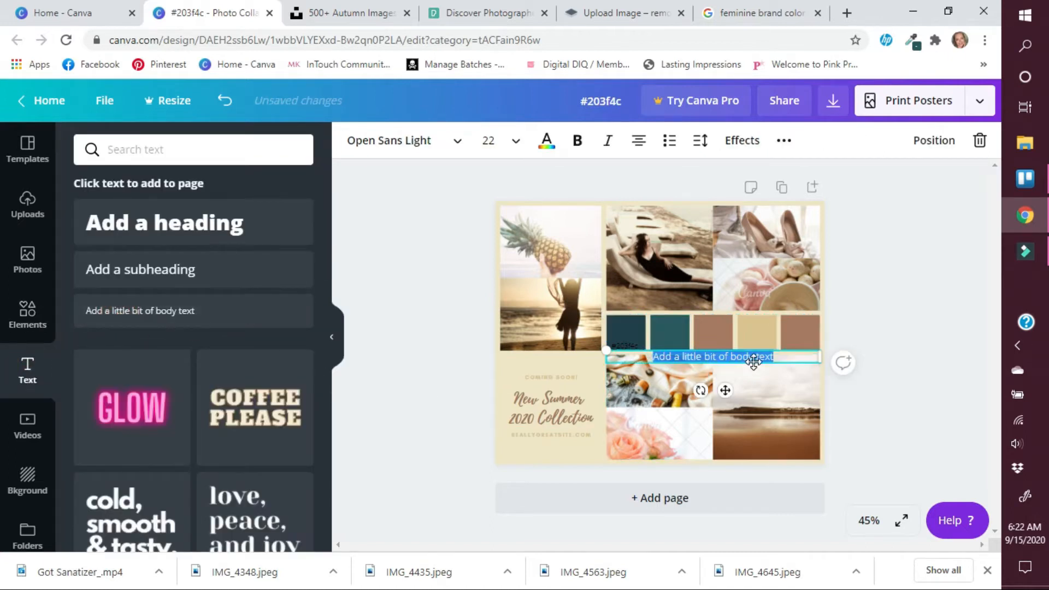
key(BackSpace)
right_click(712, 358)
click(749, 237)
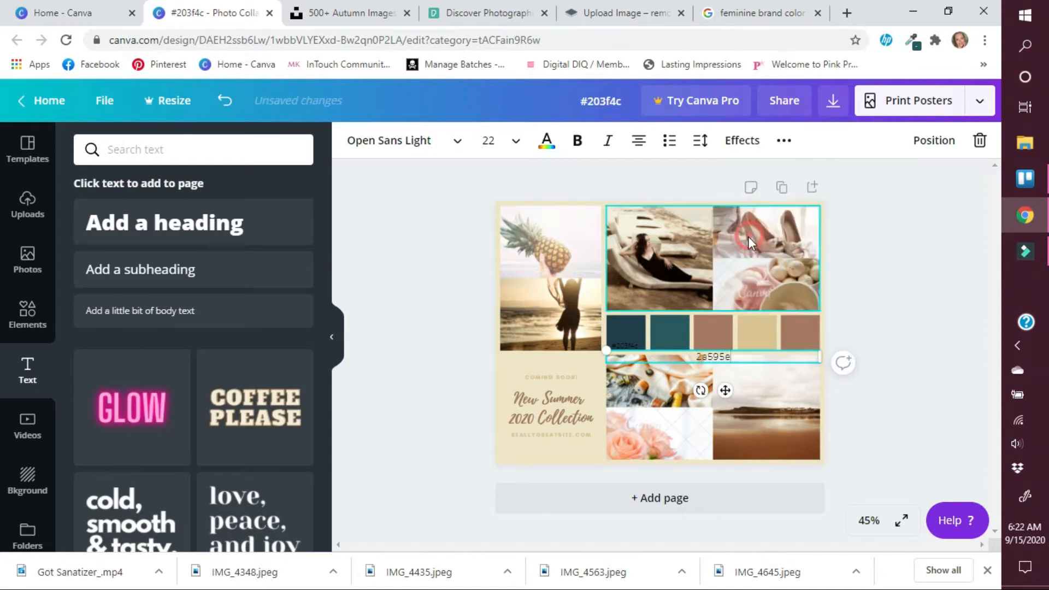
click(695, 357)
text(#)
drag(819, 356, 680, 378)
- Select the third square of the color row, then sample the palette's orange swatch with ColorZilla and copy its hex code cf7651
click(717, 336)
click(759, 12)
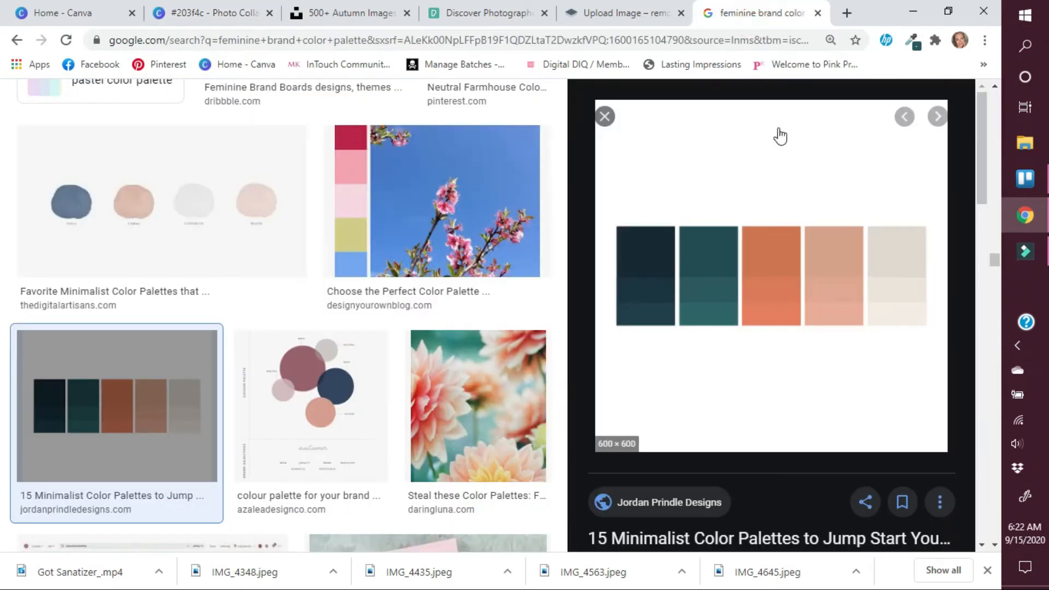
click(911, 40)
click(716, 302)
click(912, 40)
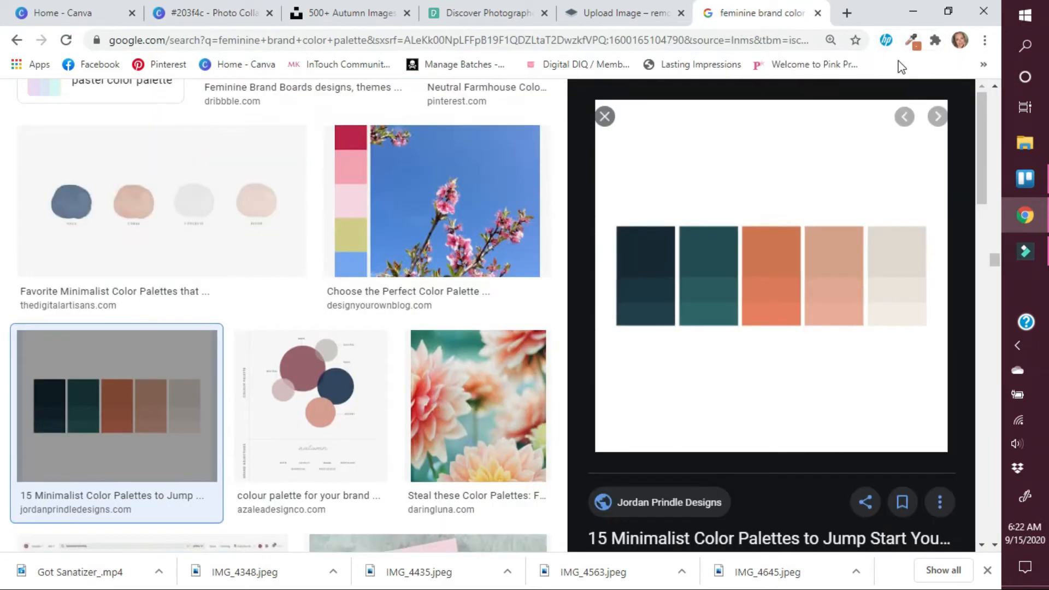
double_click(775, 274)
right_click(765, 272)
click(803, 372)
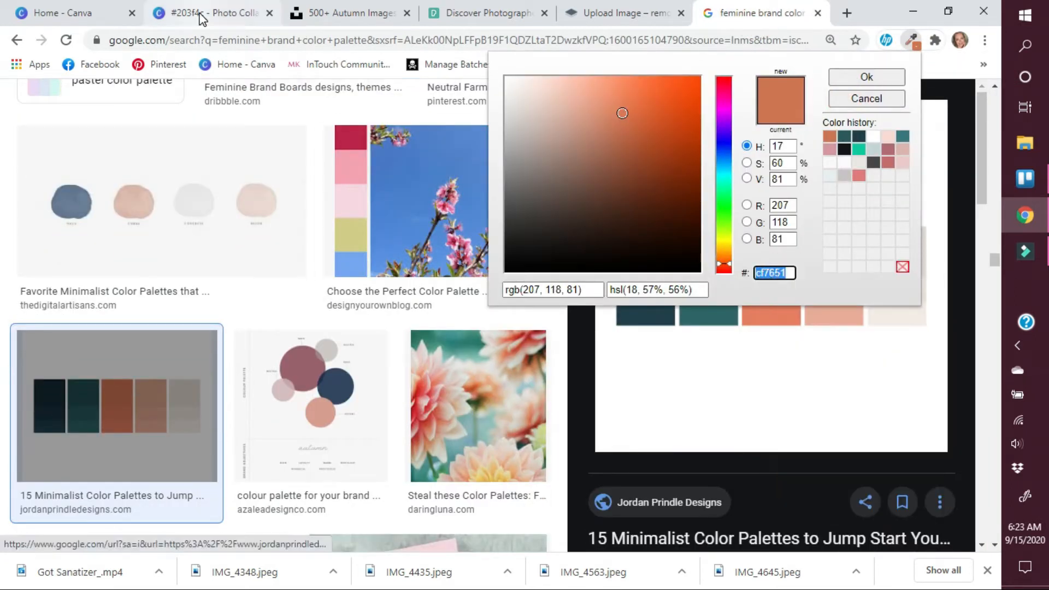
- Switch to the Canva design and recolor the third square of the color row with hex code cf7651
click(213, 13)
click(353, 141)
key(ctrl+v)
click(91, 220)
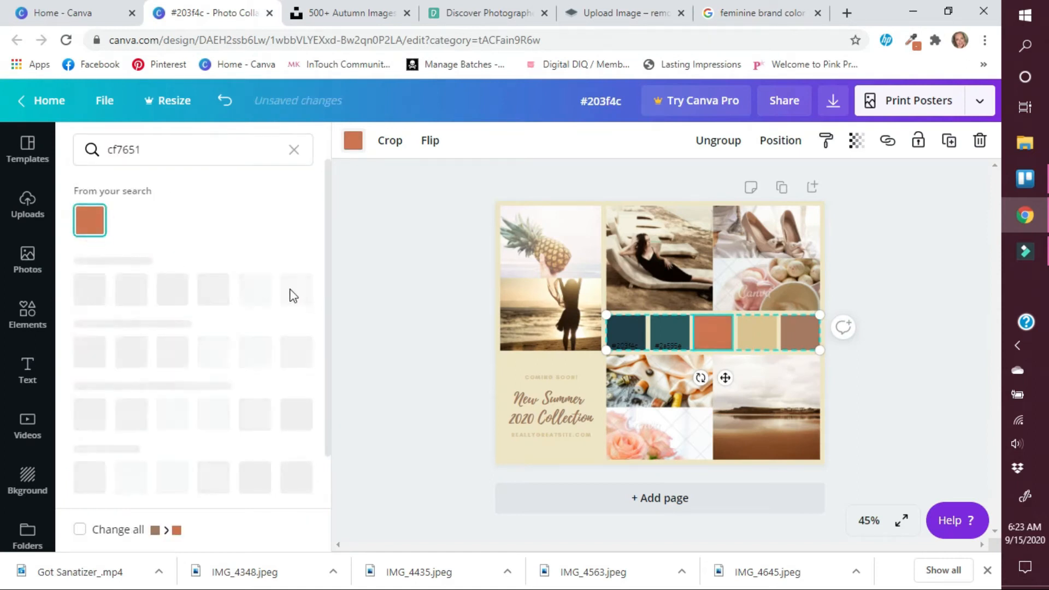
- Add a body text box to the collage and replace its placeholder with the color code "#cf7651"
key(t)
click(778, 359)
key(BackSpace)
key(BackSpace)
key(BackSpace)
key(BackSpace)
key(BackSpace)
key(BackSpace)
key(BackSpace)
key(BackSpace)
key(BackSpace)
key(BackSpace)
key(BackSpace)
key(BackSpace)
key(BackSpace)
key(BackSpace)
key(BackSpace)
key(BackSpace)
key(BackSpace)
key(BackSpace)
key(BackSpace)
key(BackSpace)
key(BackSpace)
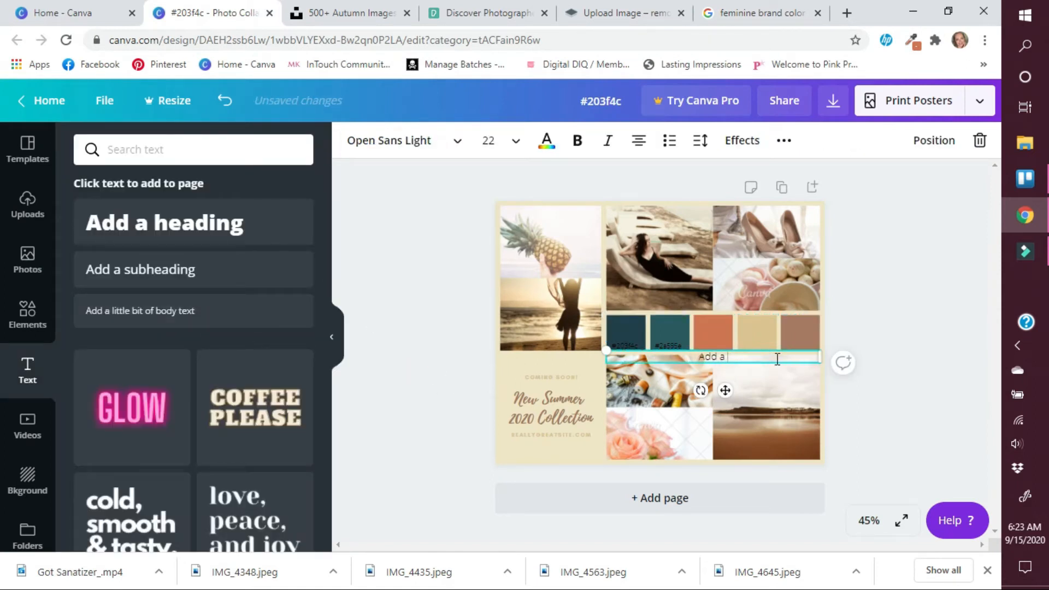
right_click(712, 359)
click(737, 220)
- Narrow the "#cf7651" text box and place it along the orange square's lower edge
drag(820, 357, 619, 353)
drag(651, 389, 721, 377)
click(721, 376)
- Switch to the palette page, sample its light peach swatch with ColorZilla and copy the hex code d5a188
click(765, 13)
click(907, 40)
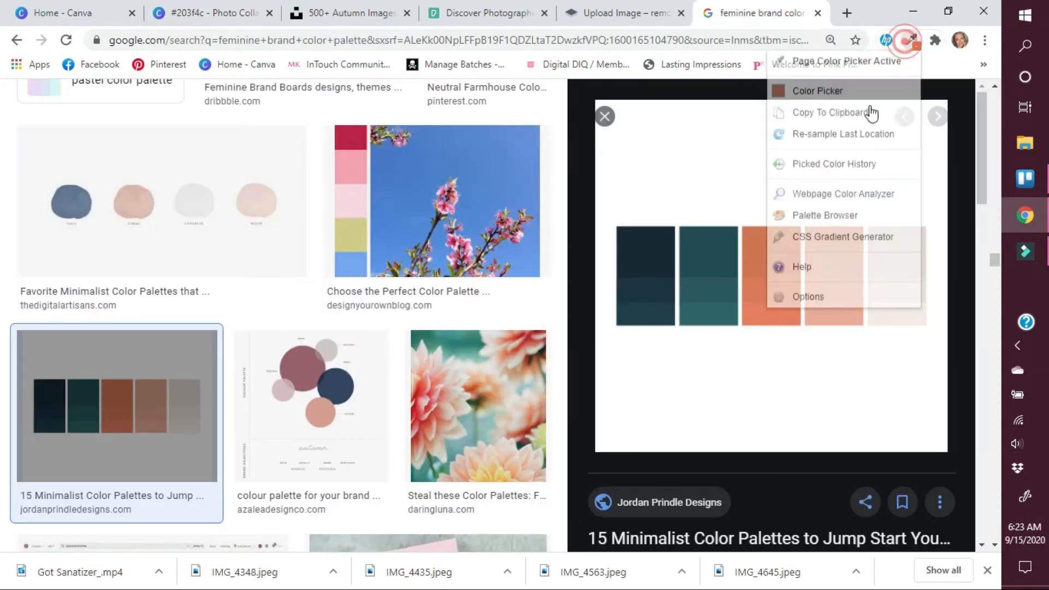
click(819, 91)
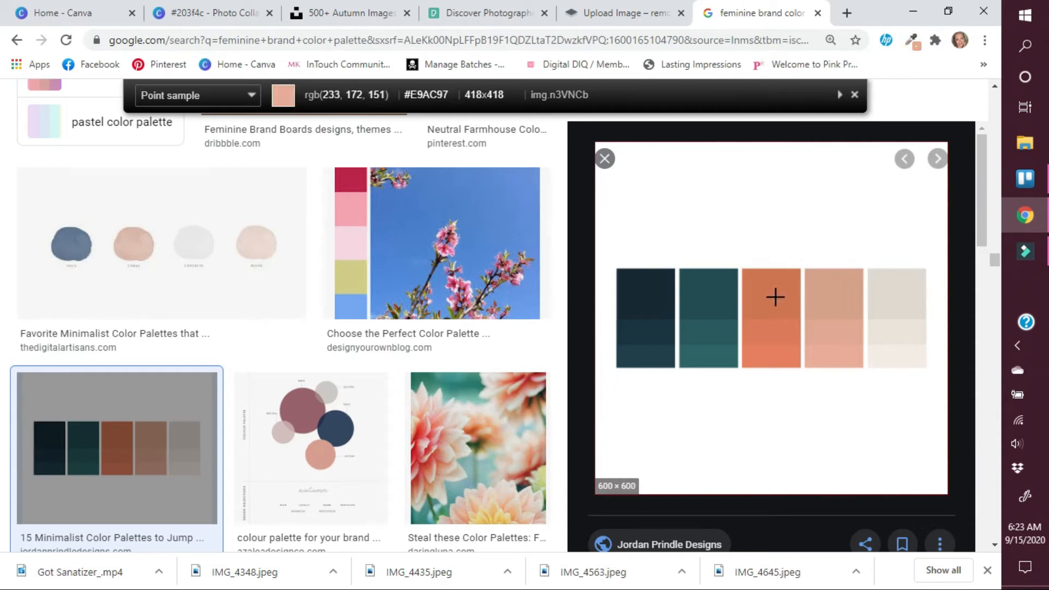
click(775, 297)
click(910, 42)
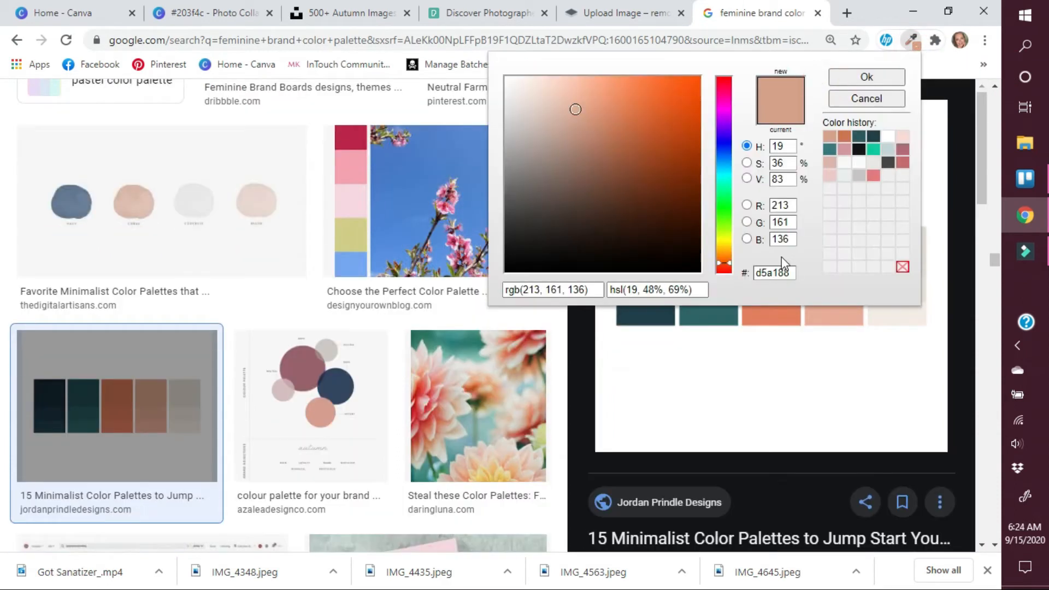
double_click(767, 272)
right_click(765, 269)
click(801, 375)
- Switch to the Canva design and recolor the fourth square of the color row with hex code d5a188
click(214, 15)
click(353, 141)
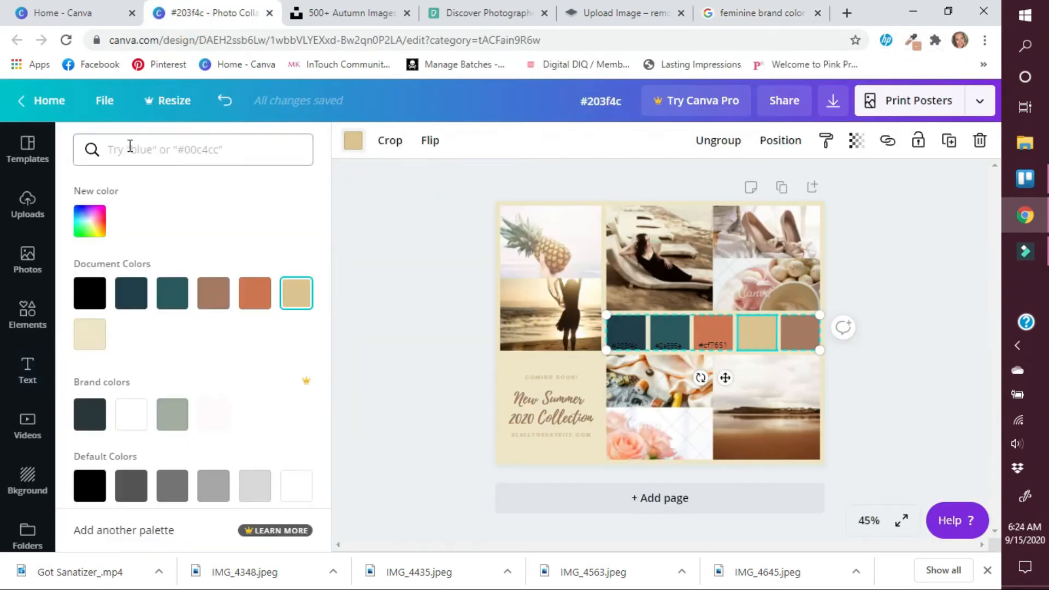
click(129, 146)
key(ctrl+v)
click(89, 220)
- Add a body text box to the collage and replace its placeholder with the color code "#d5a188"
click(27, 370)
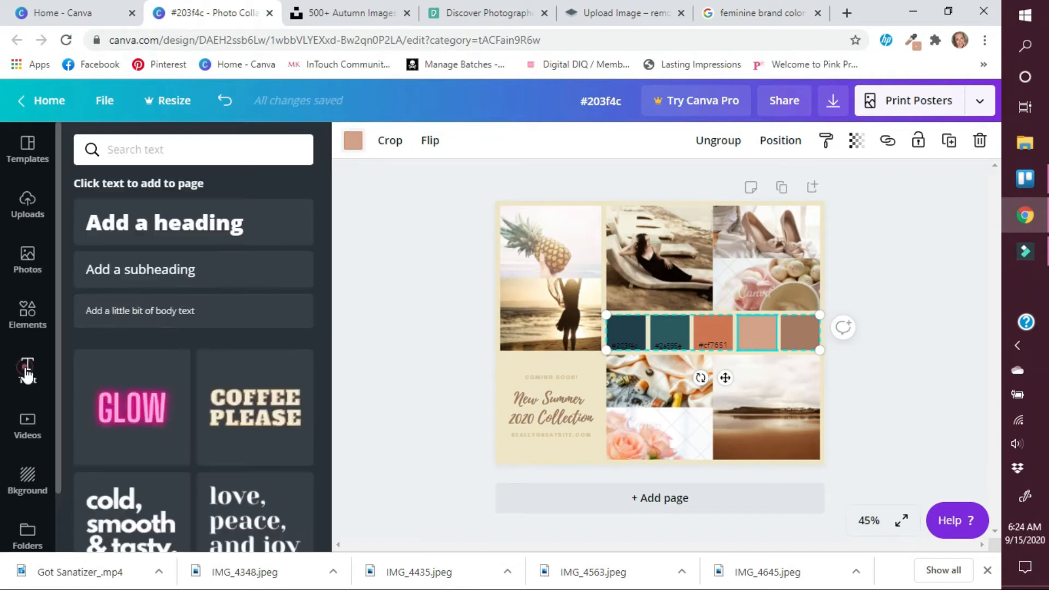
click(140, 310)
right_click(711, 356)
click(761, 246)
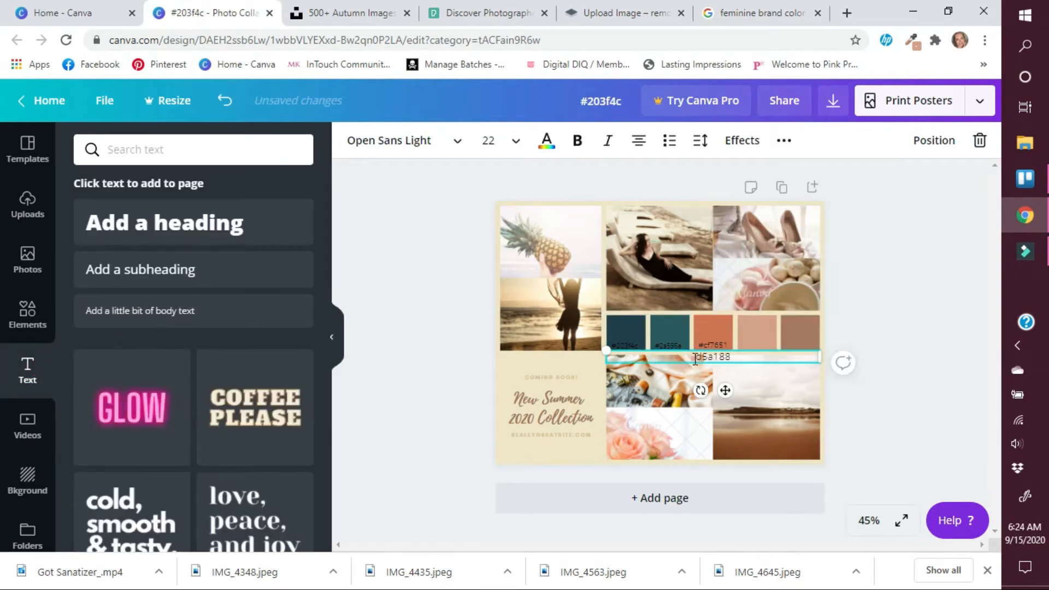
- Narrow the "#d5a188" text box and place it along the peach square's lower edge
drag(819, 362, 620, 355)
drag(652, 389, 770, 376)
drag(735, 345, 733, 342)
- Select the fifth square of the color row and switch to the palette image page
click(805, 334)
click(763, 13)
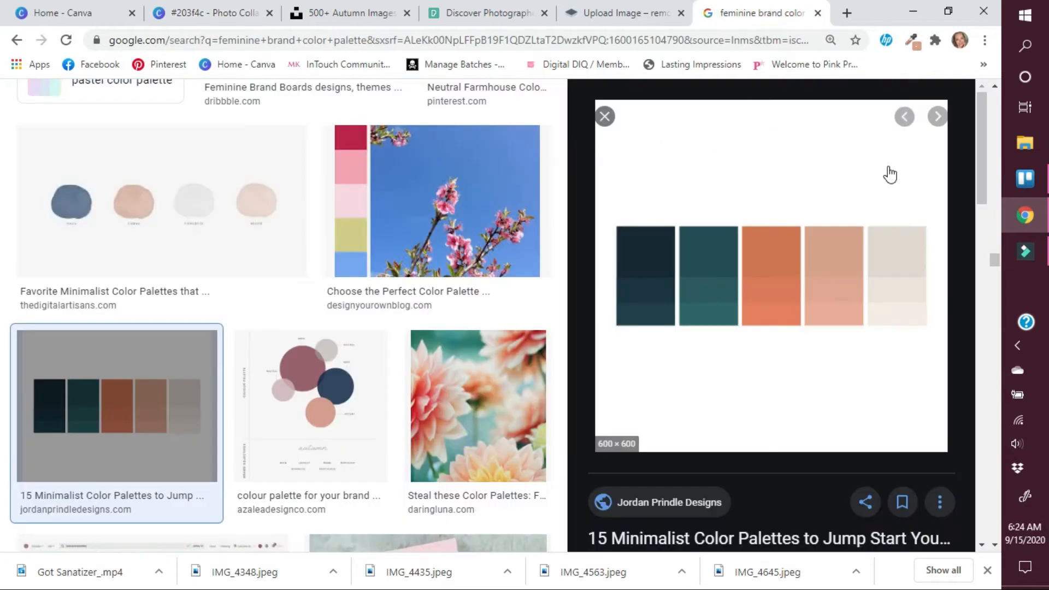
click(912, 42)
click(891, 288)
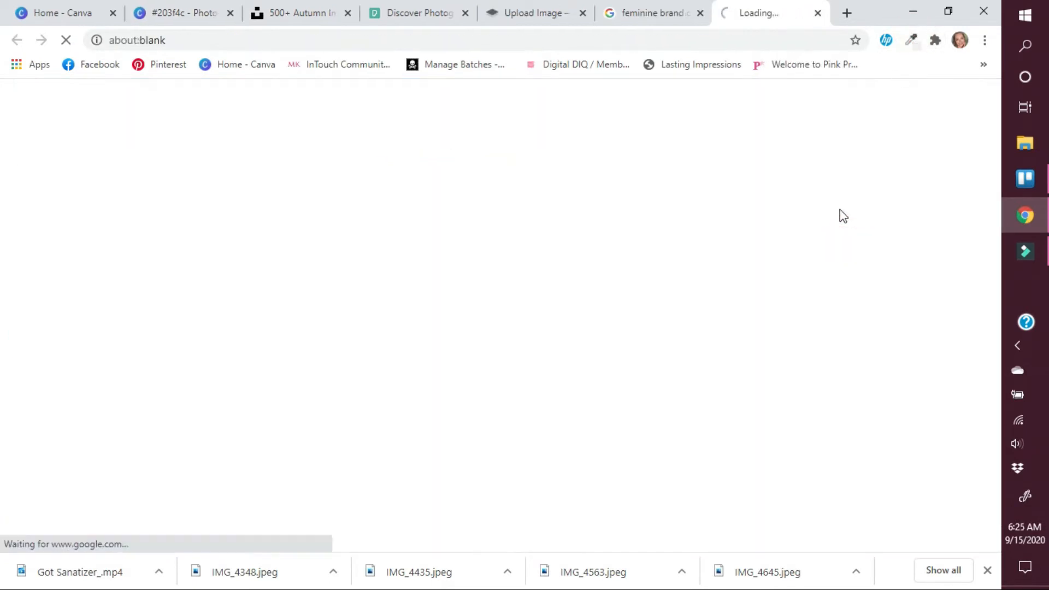
click(817, 13)
- Sample the palette's light beige swatch with the ColorZilla page color picker and copy its hex code e0d9d0
click(912, 40)
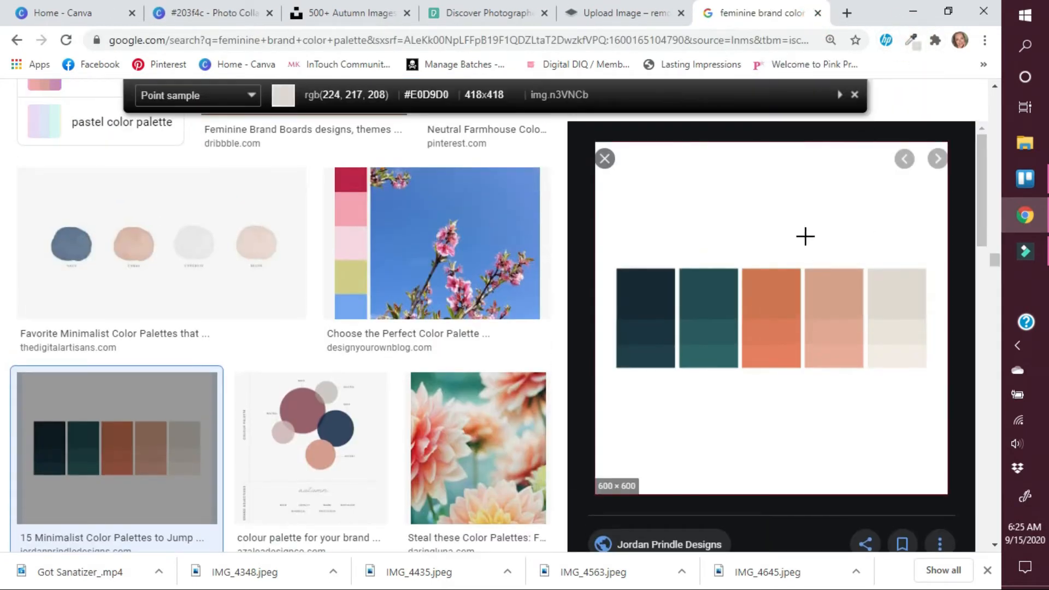
click(838, 281)
scroll(874, 164, down, 1)
click(911, 40)
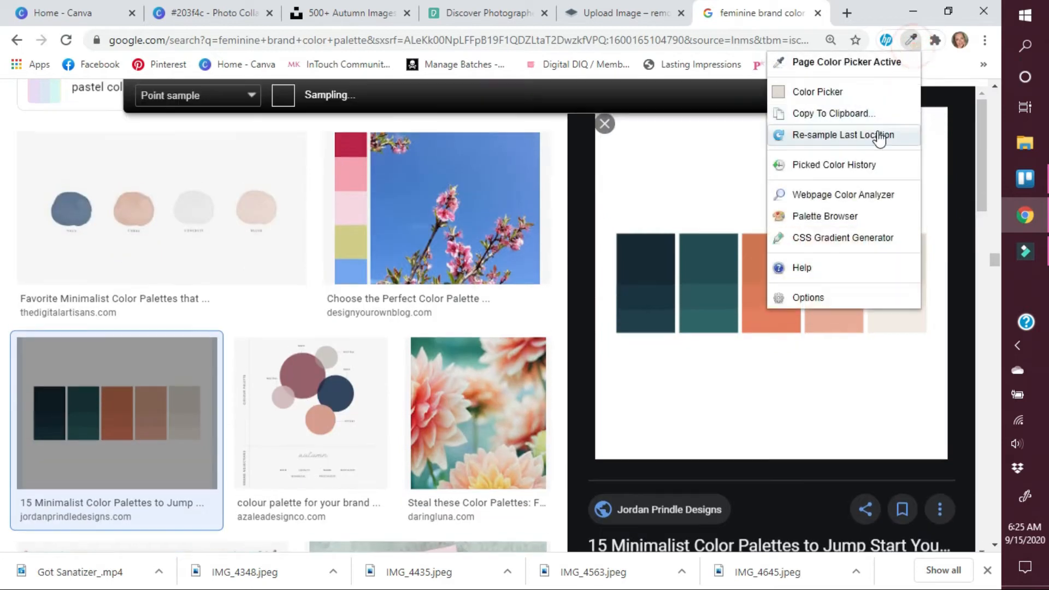
click(841, 92)
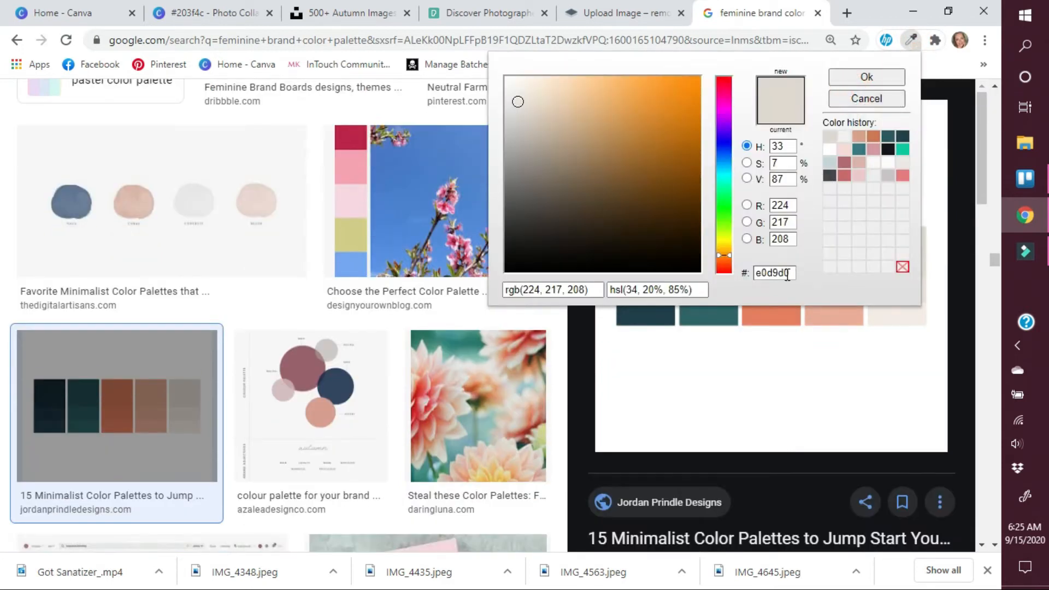
double_click(787, 274)
right_click(774, 273)
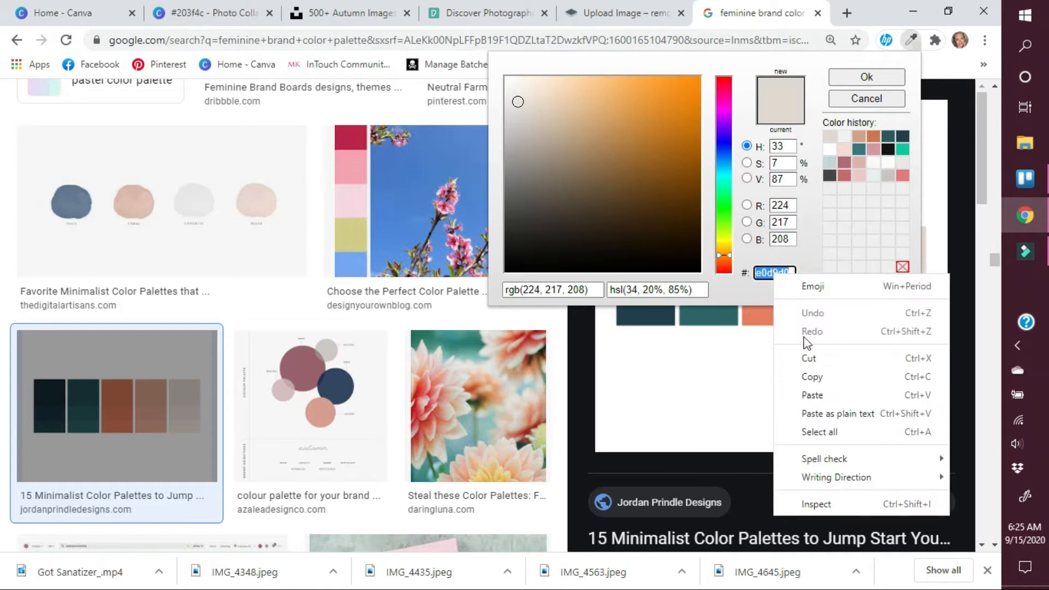
click(819, 377)
- Switch to the Canva design and recolor the fifth square of the color row with hex code e0d9d0
click(230, 14)
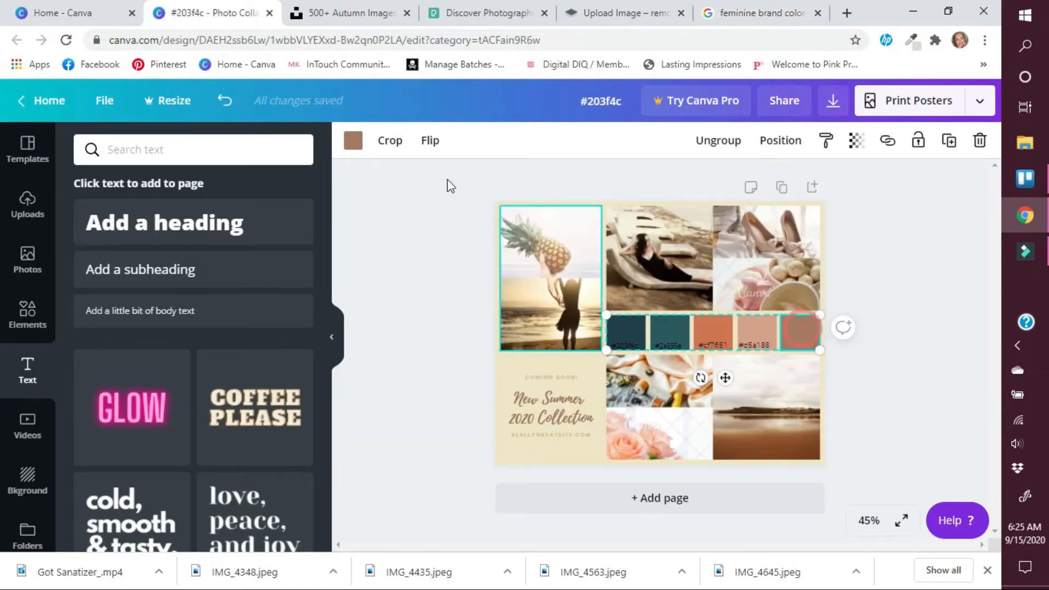
click(352, 141)
click(112, 149)
key(ctrl+v)
click(89, 220)
- Add a text element reading "#e0d9d0" to the mood board
click(27, 367)
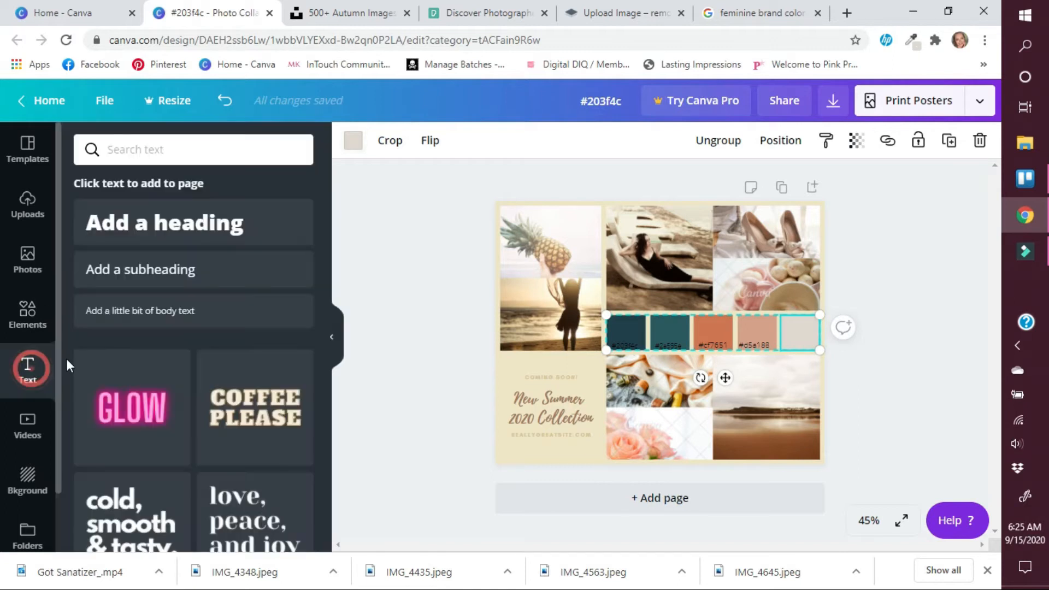
key(ctrl+v)
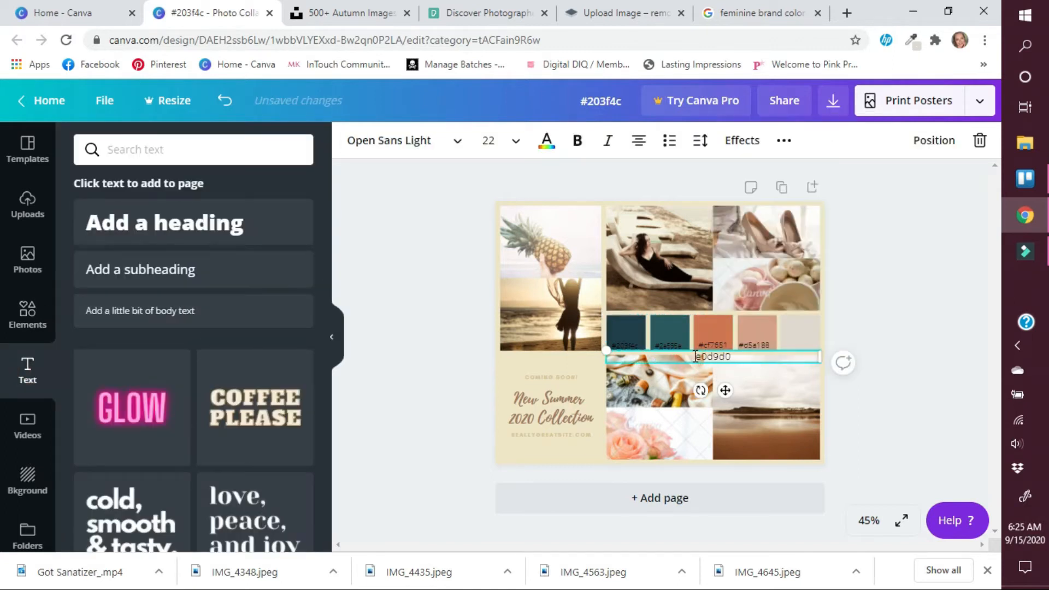
text(#)
- Narrow the "#e0d9d0" text box and place it along the light beige square's lower edge
drag(820, 357, 625, 355)
drag(655, 390, 770, 379)
click(754, 345)
click(448, 399)
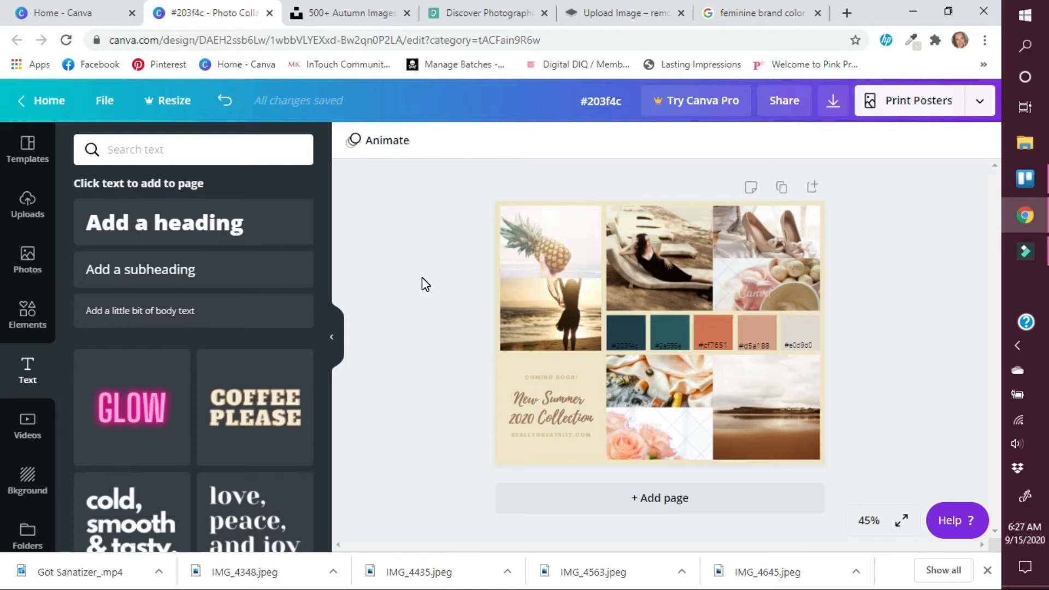
- Look over the open Unsplash and Pexels photo sites, and check the labeled color row in the Canva design
click(363, 13)
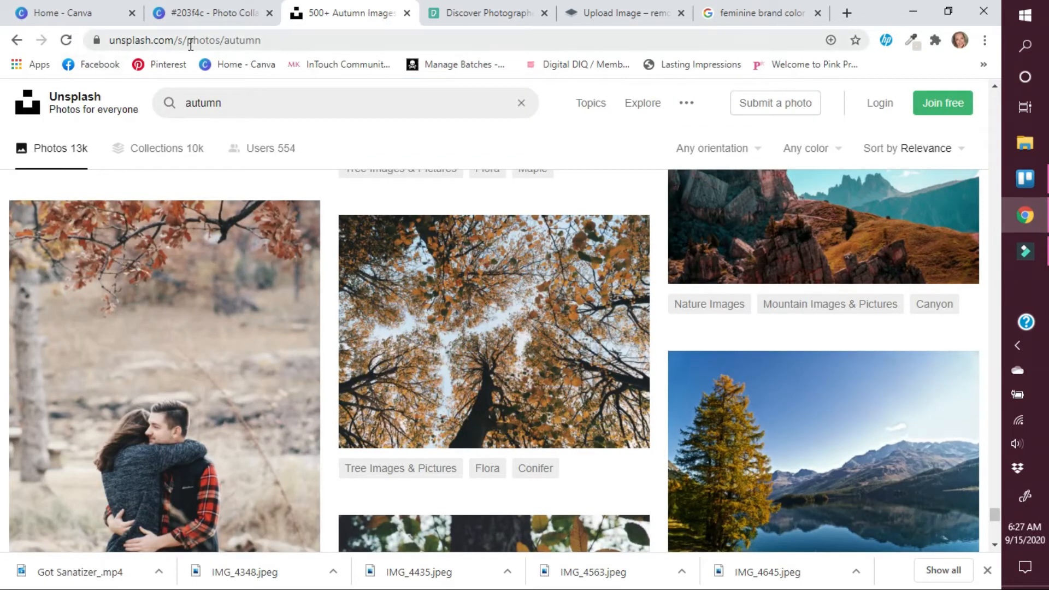
click(449, 13)
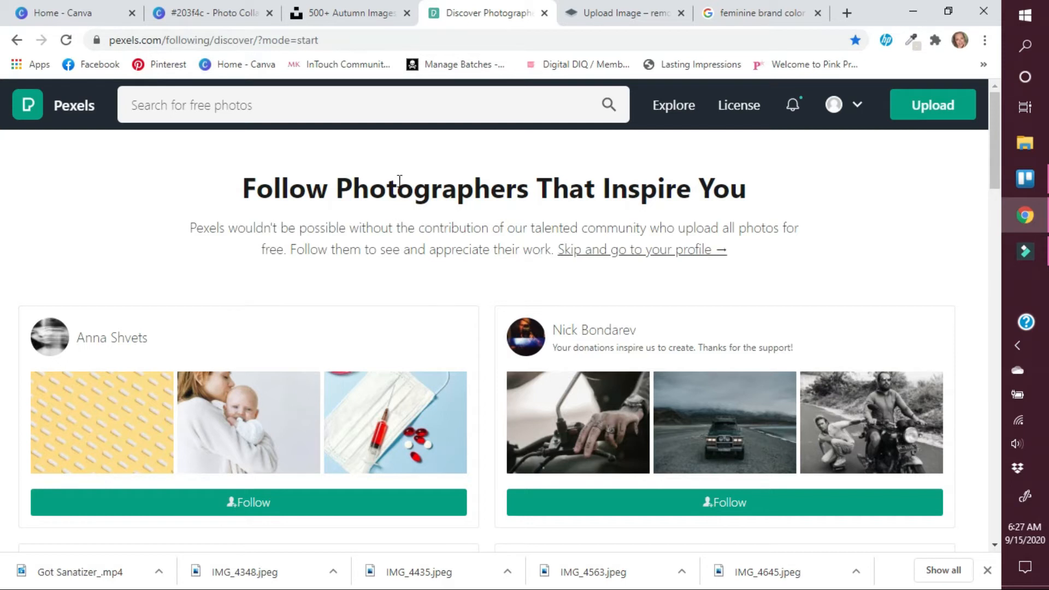
click(376, 14)
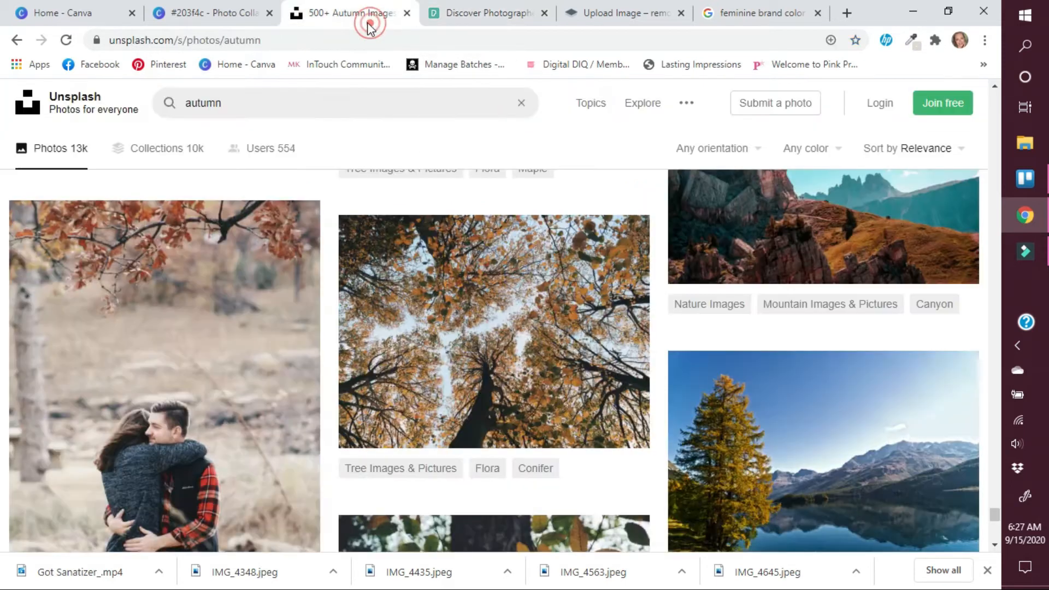
click(225, 103)
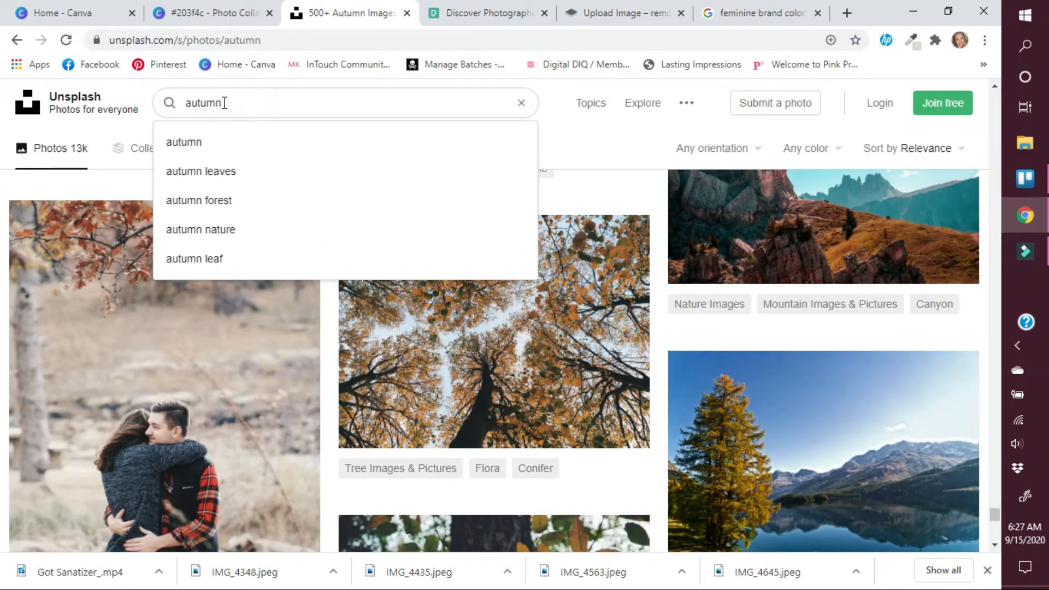
drag(224, 103, 185, 103)
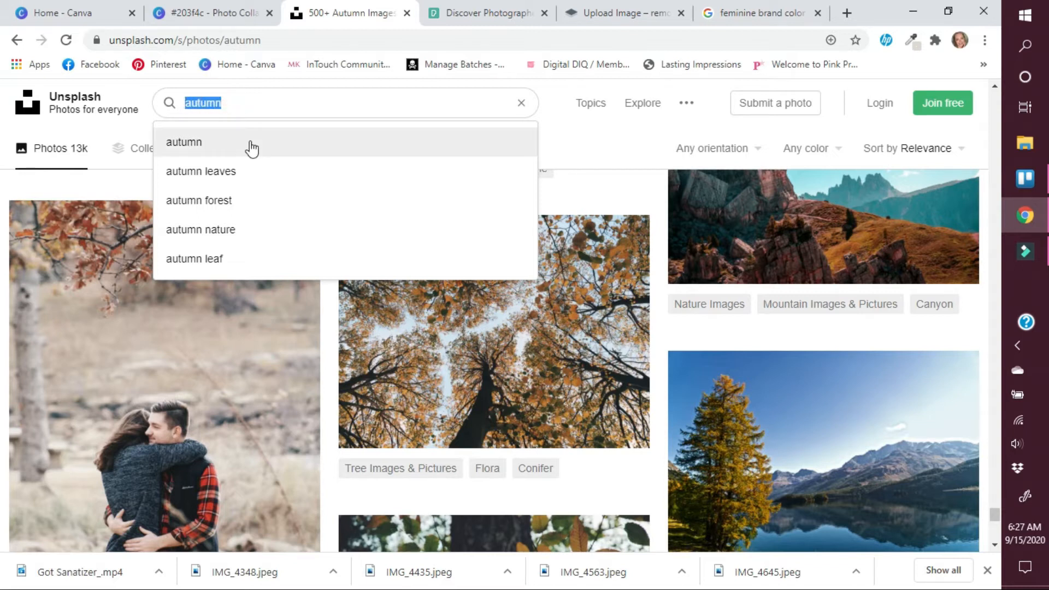
click(219, 18)
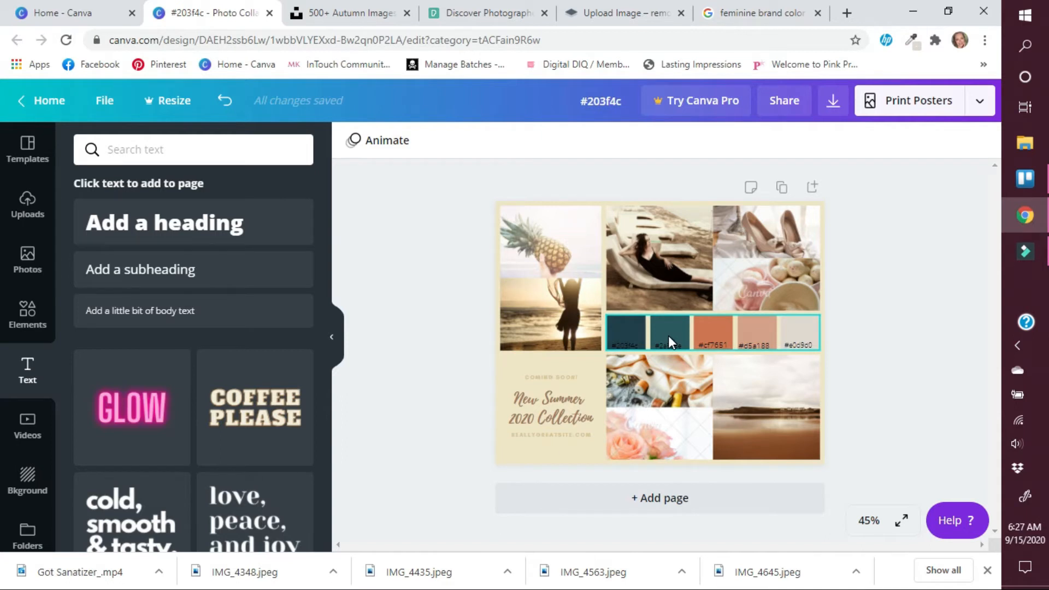
- Switch to Unsplash and replace the autumn search with a search for "dark teal" photos
click(362, 17)
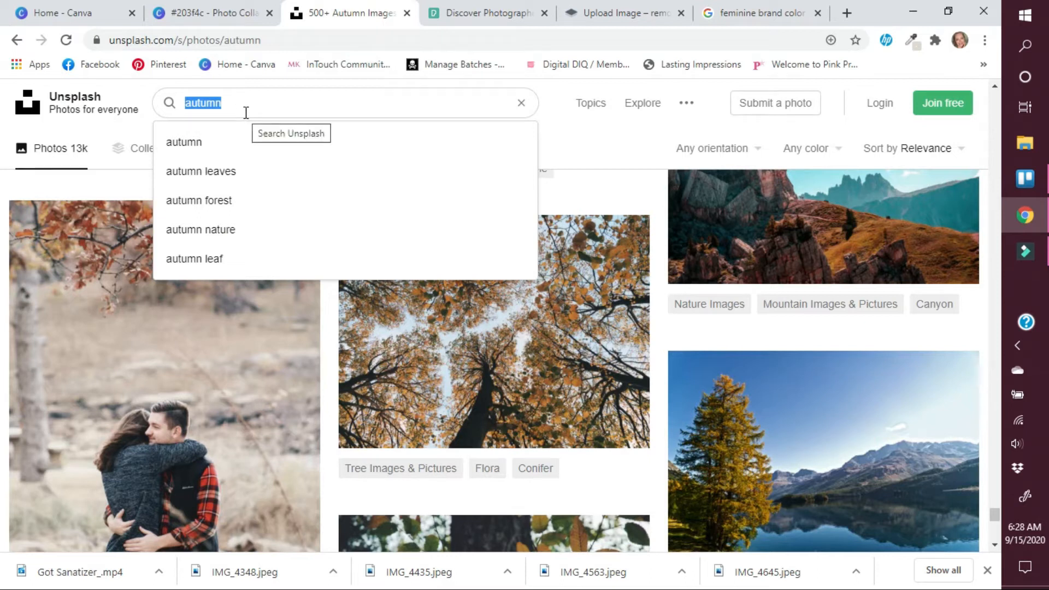
key(BackSpace)
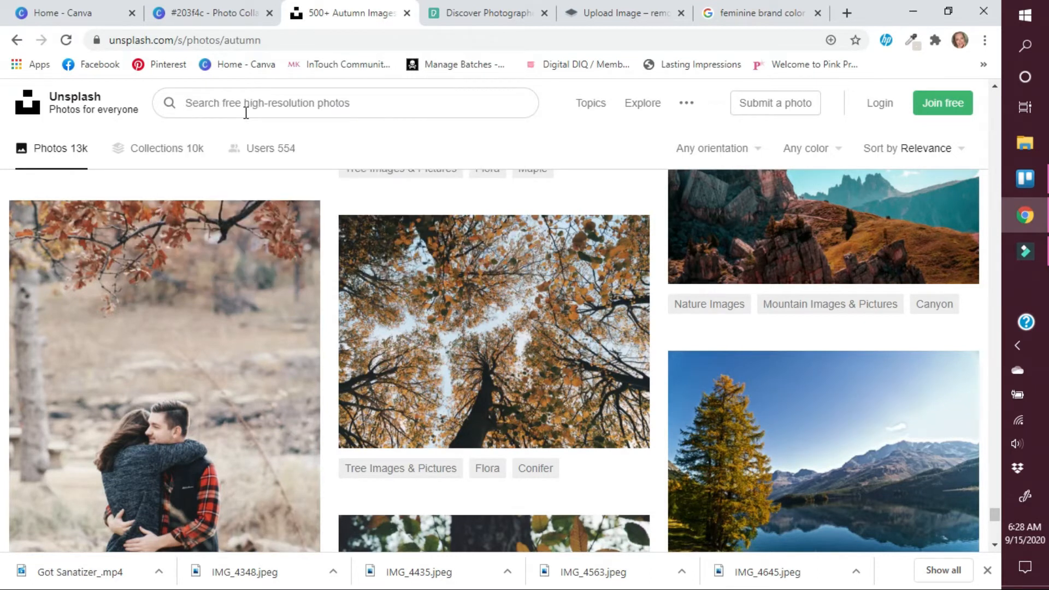
text(dark teal)
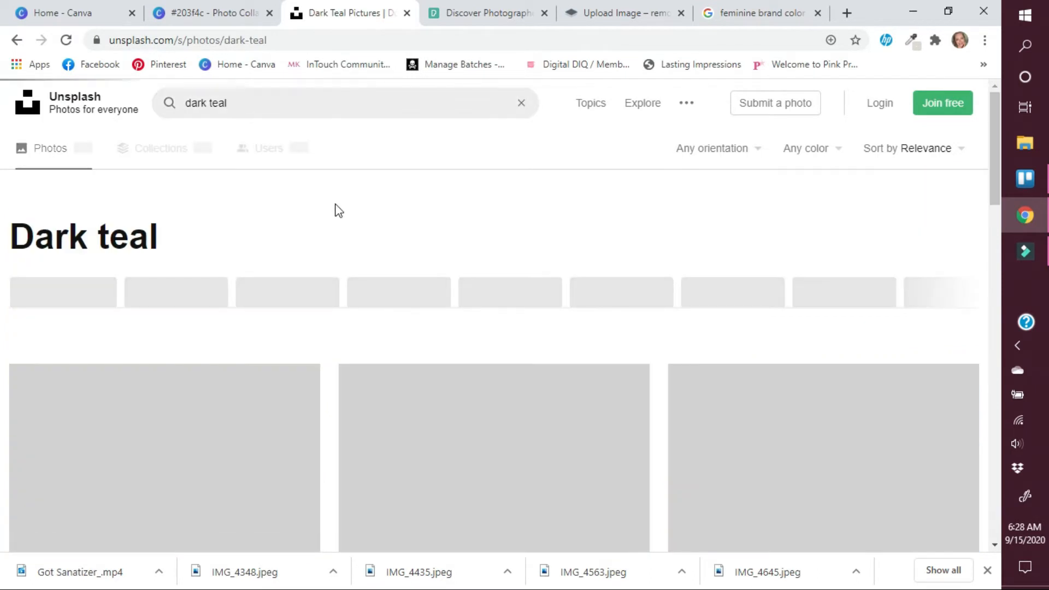
- Download the beach photo with pink clouds from the dark teal results and dismiss the thank-you pop-up
scroll(333, 334, down, 15)
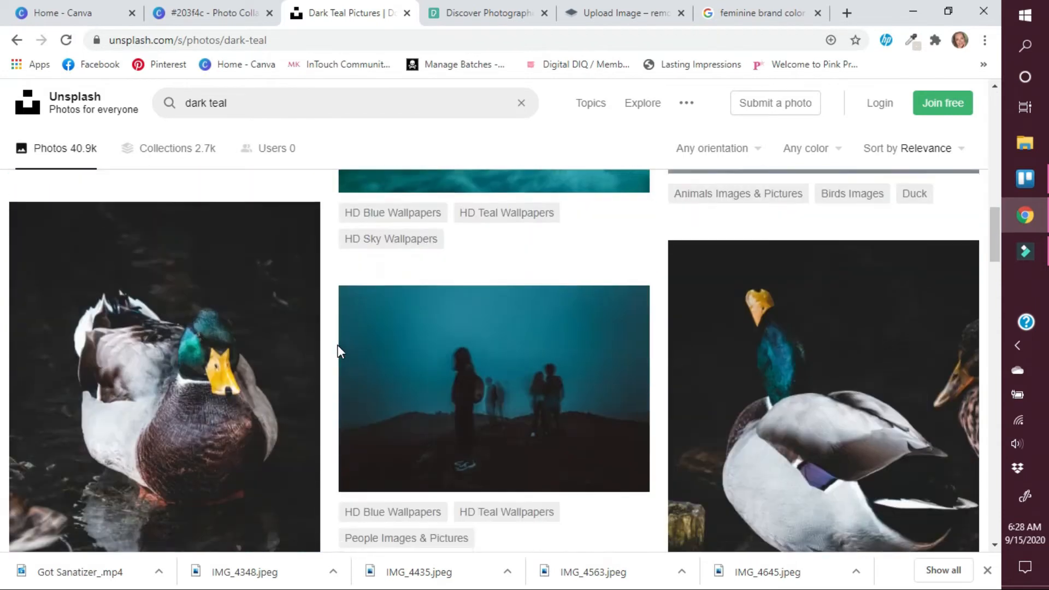
scroll(336, 345, down, 15)
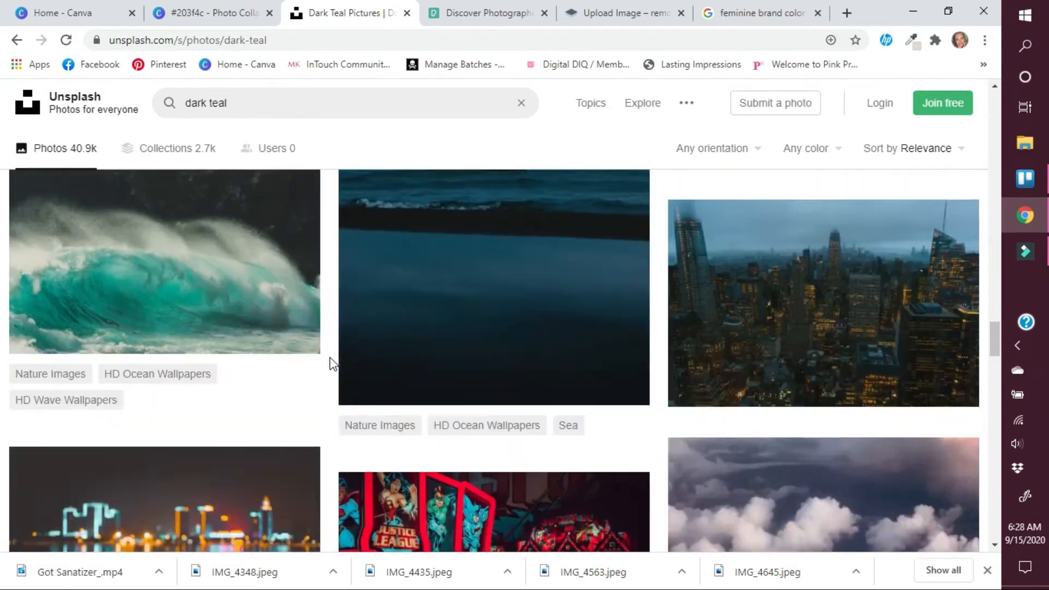
scroll(332, 363, down, 15)
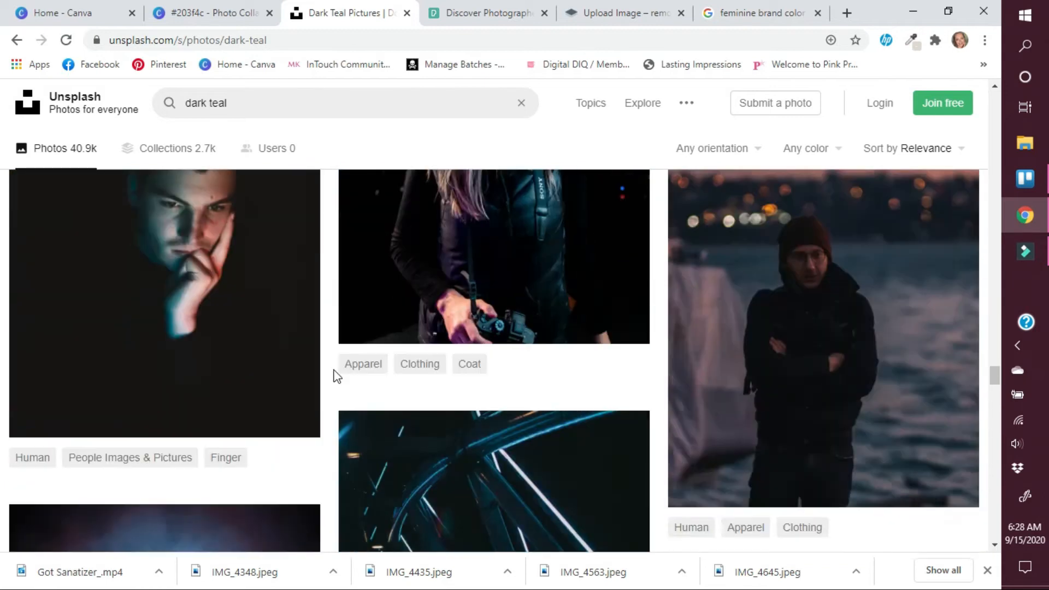
scroll(335, 371, down, 10)
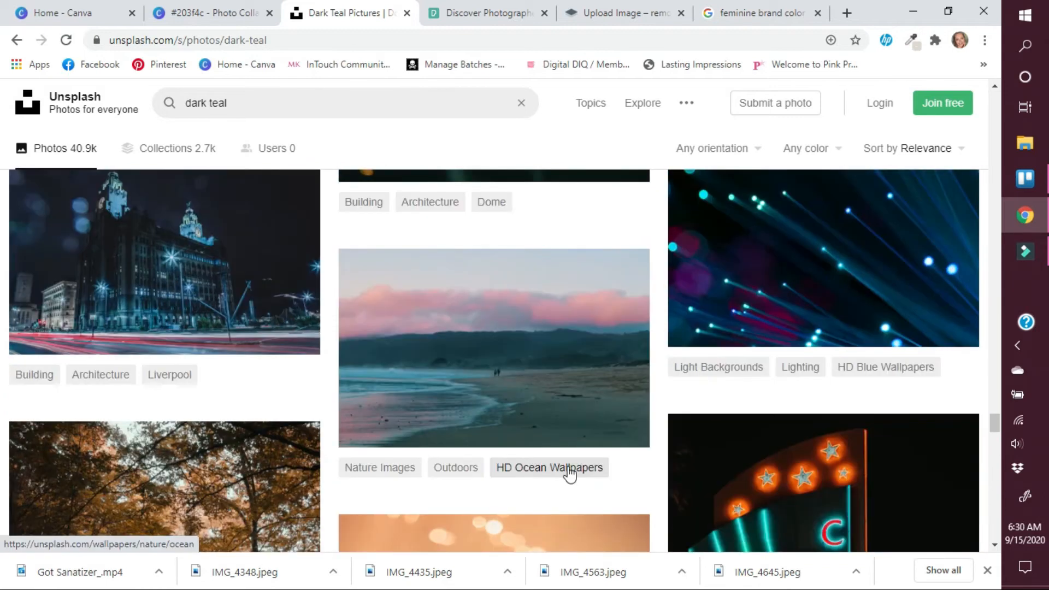
click(619, 422)
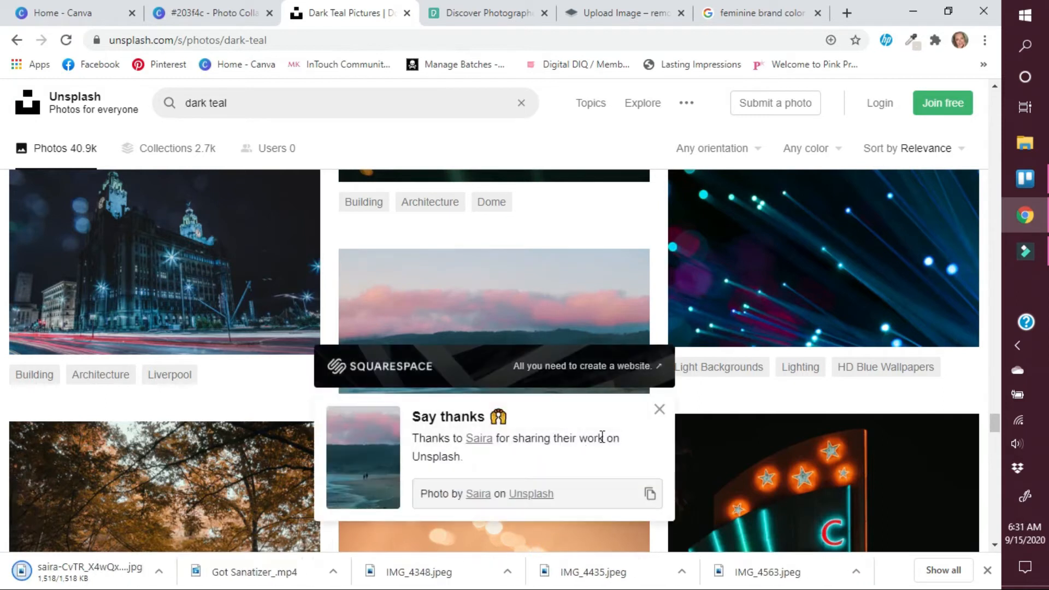
click(659, 410)
- Download the photo of a lit Ferris wheel against a teal sky and dismiss the thank-you pop-up
scroll(336, 476, down, 10)
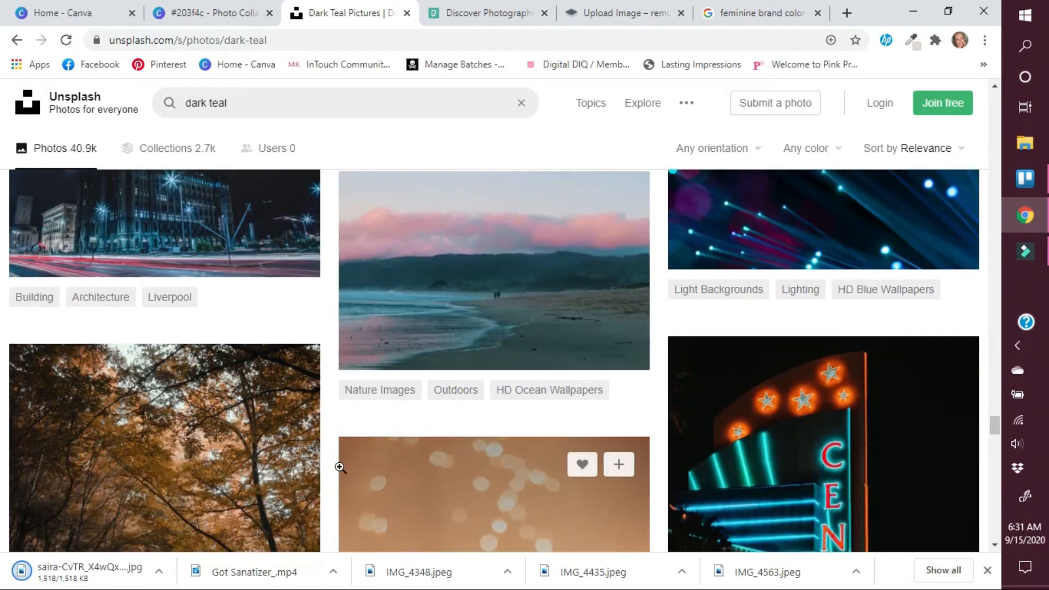
scroll(335, 481, down, 10)
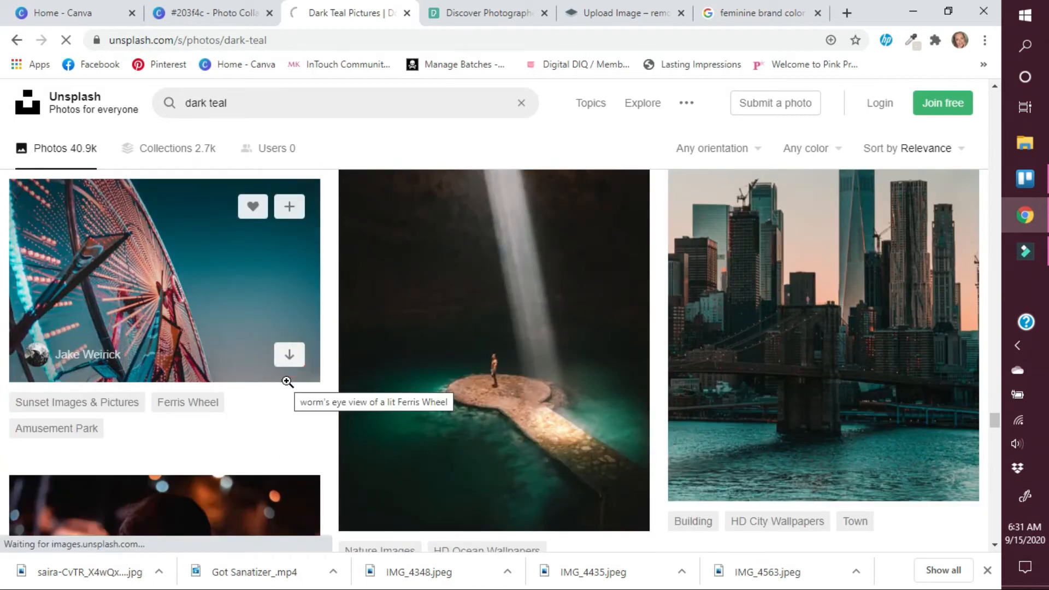
click(289, 365)
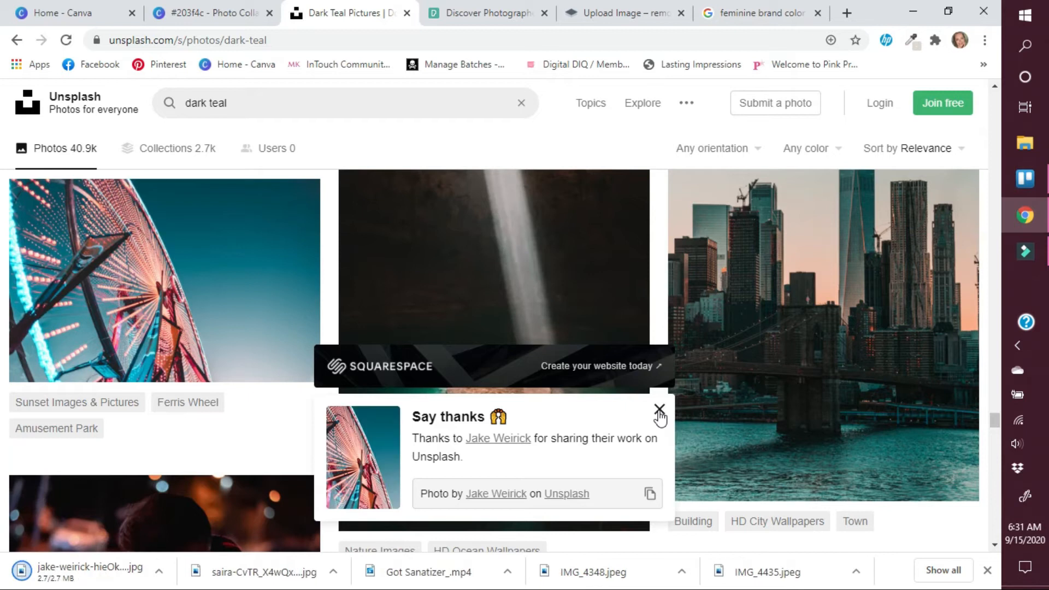
click(659, 411)
- Browse further through the dark teal results for more photos matching the brand palette
scroll(480, 416, down, 12)
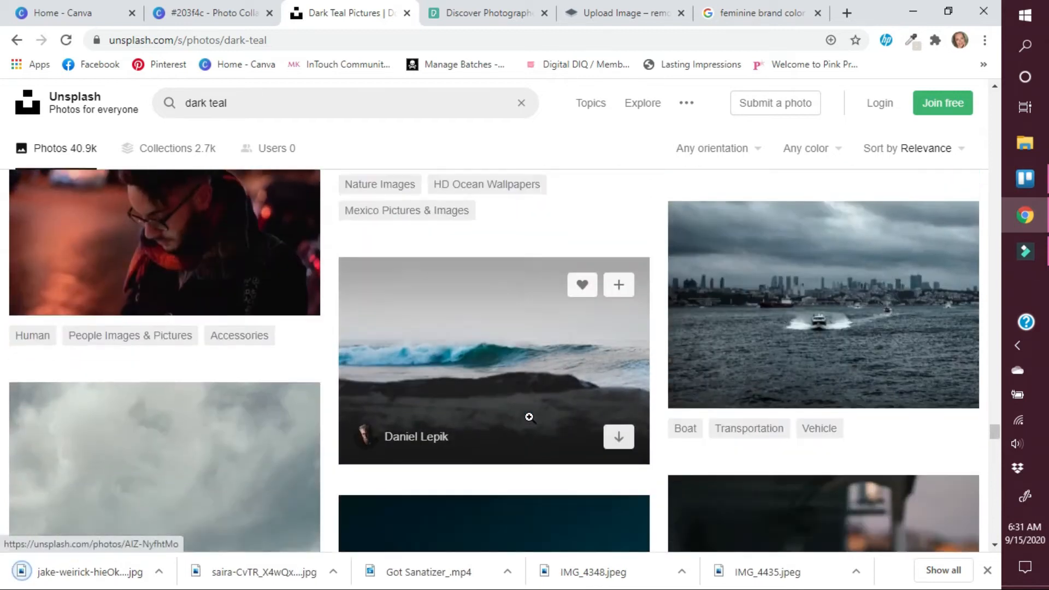
scroll(590, 456, down, 10)
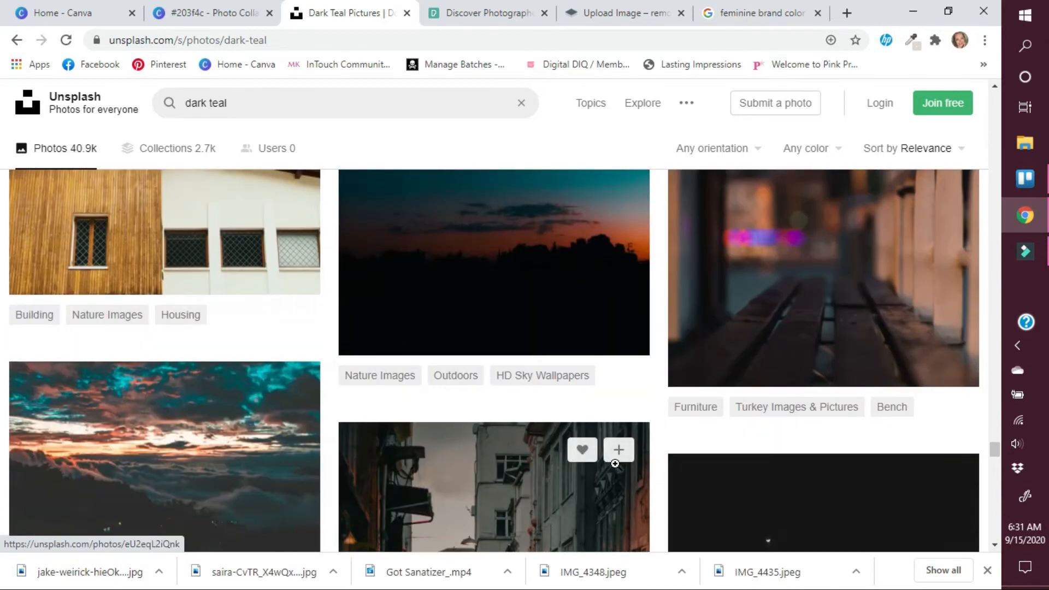
scroll(625, 471, down, 15)
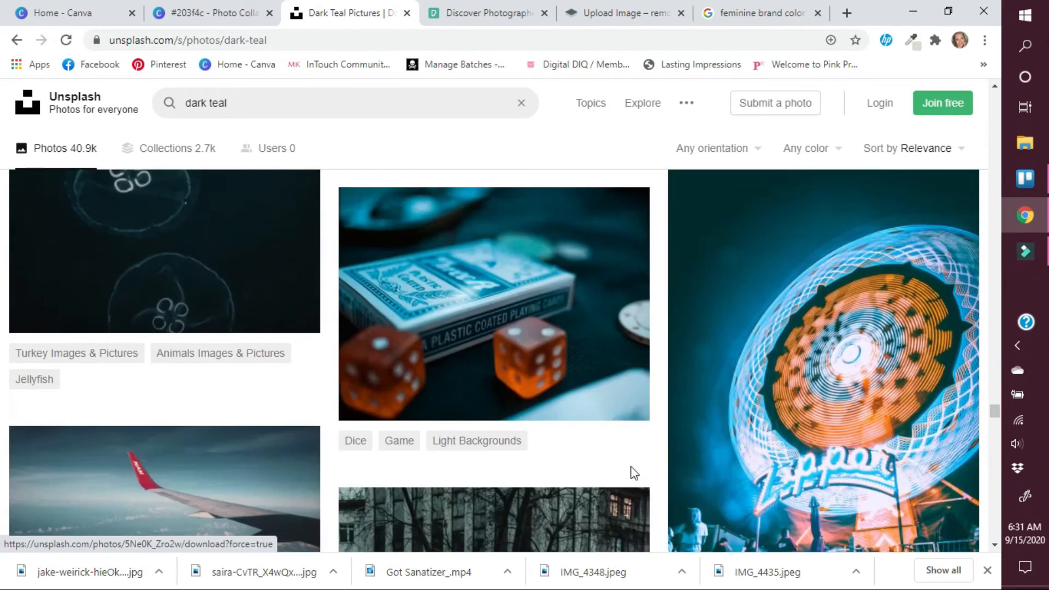
scroll(642, 469, down, 12)
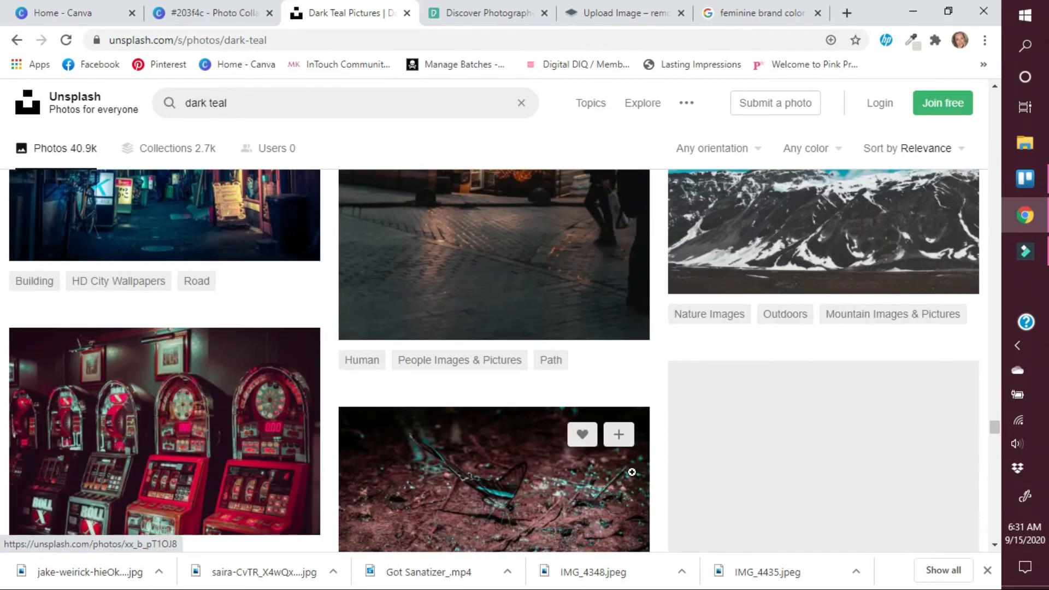
scroll(643, 487, down, 9)
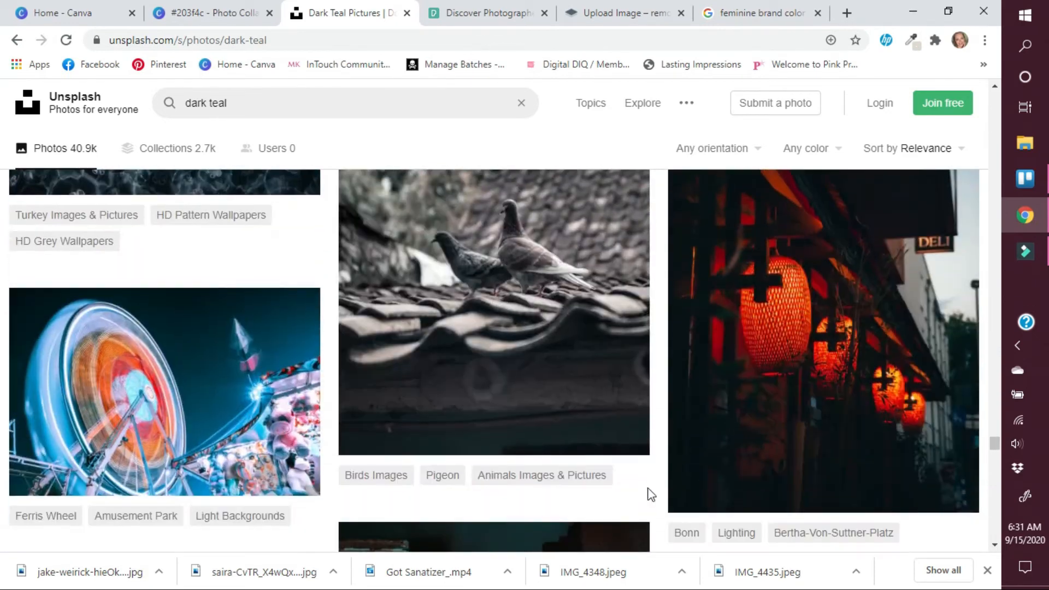
scroll(647, 492, down, 10)
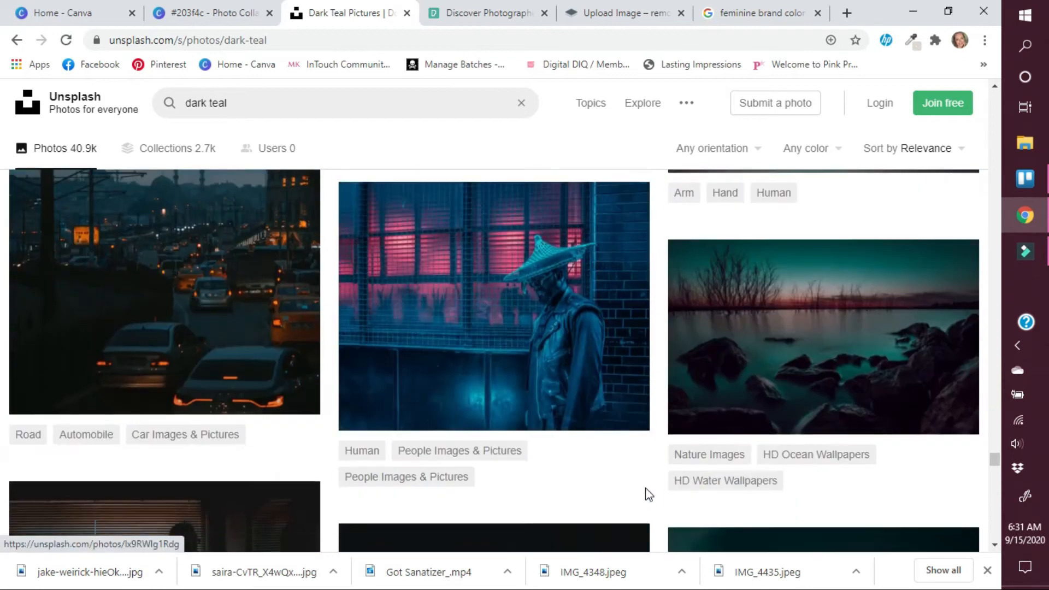
scroll(645, 488, down, 10)
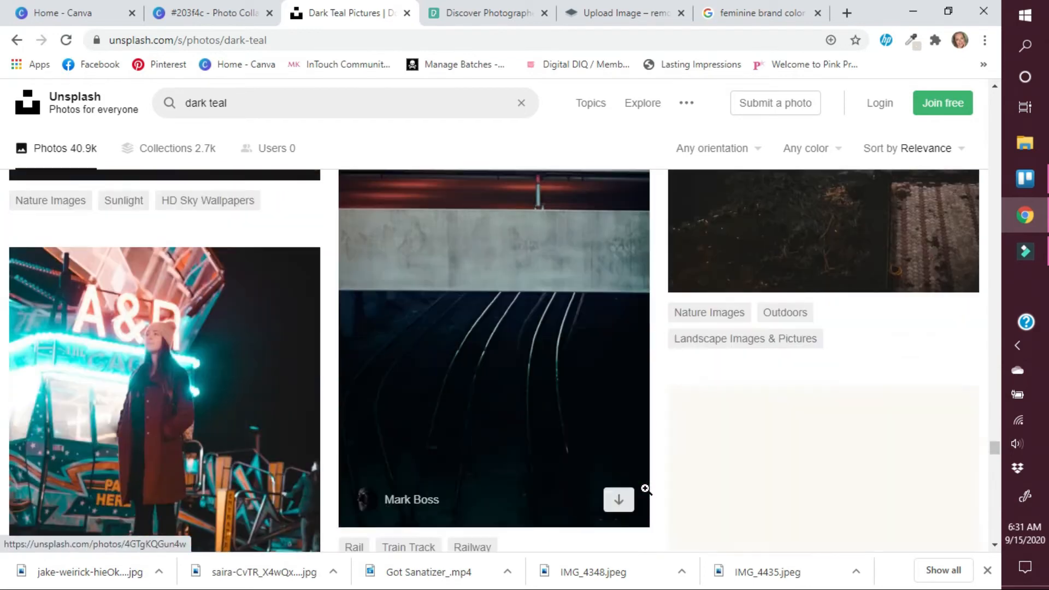
scroll(645, 489, down, 10)
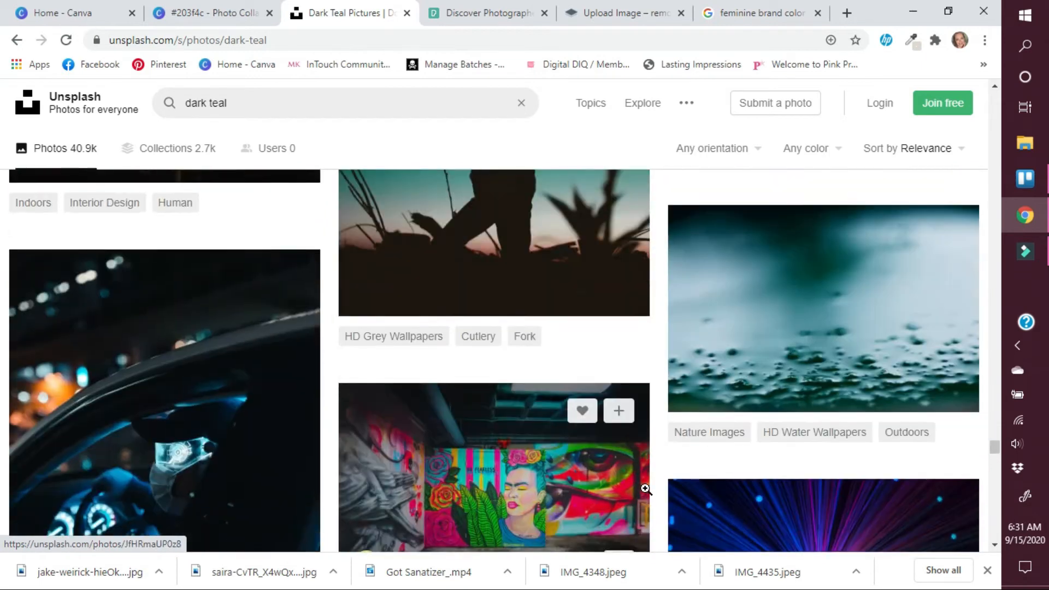
scroll(646, 488, down, 10)
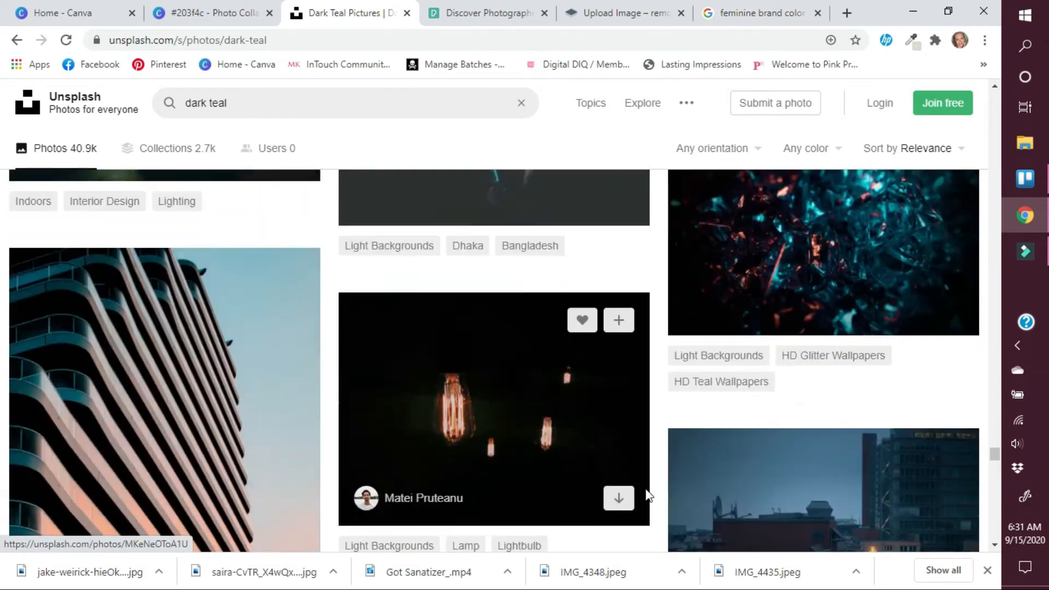
scroll(645, 488, down, 10)
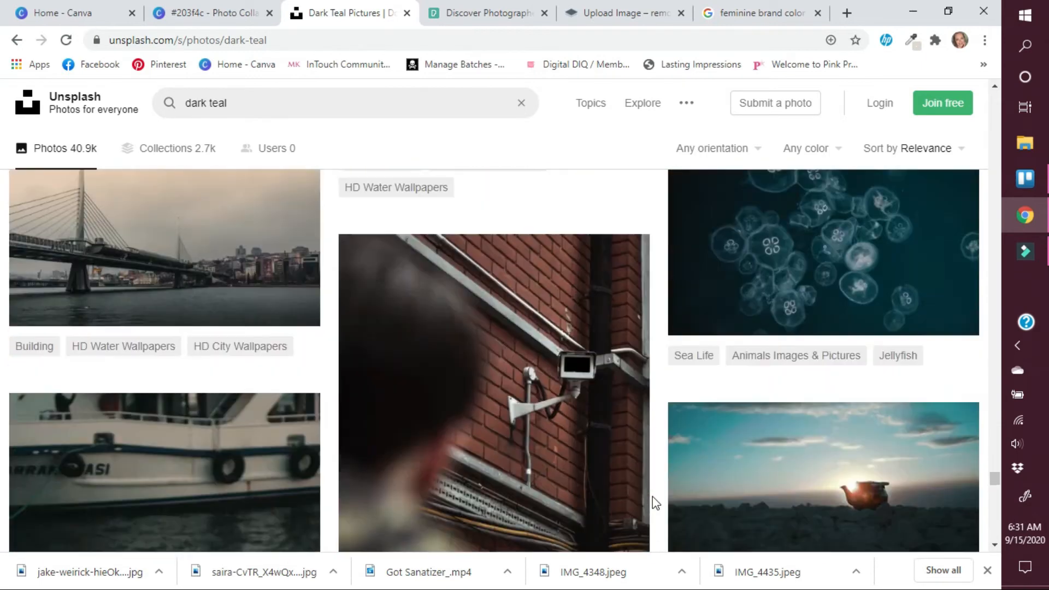
scroll(655, 503, down, 10)
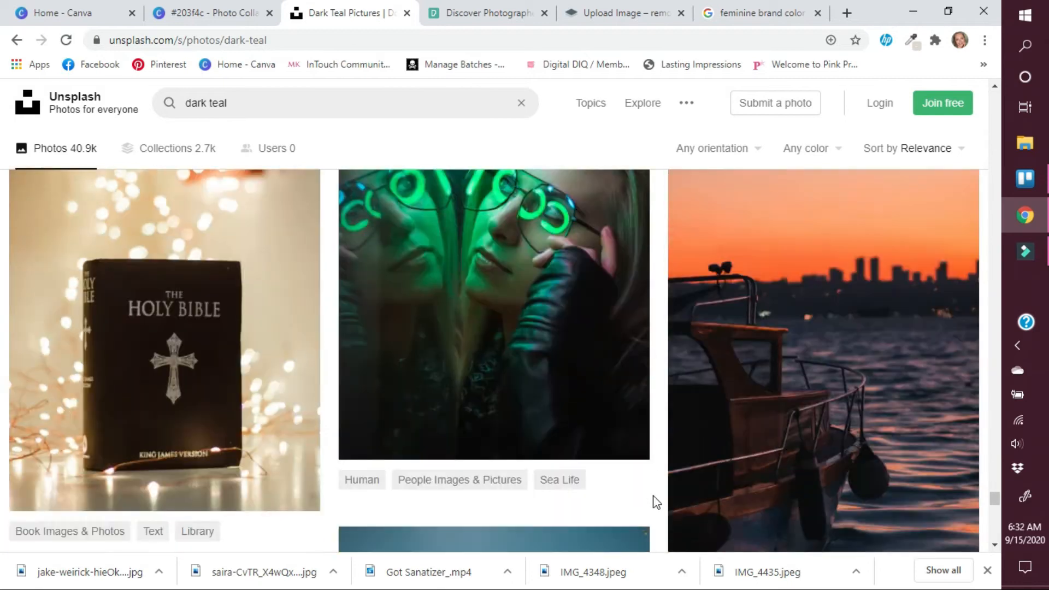
scroll(655, 503, down, 5)
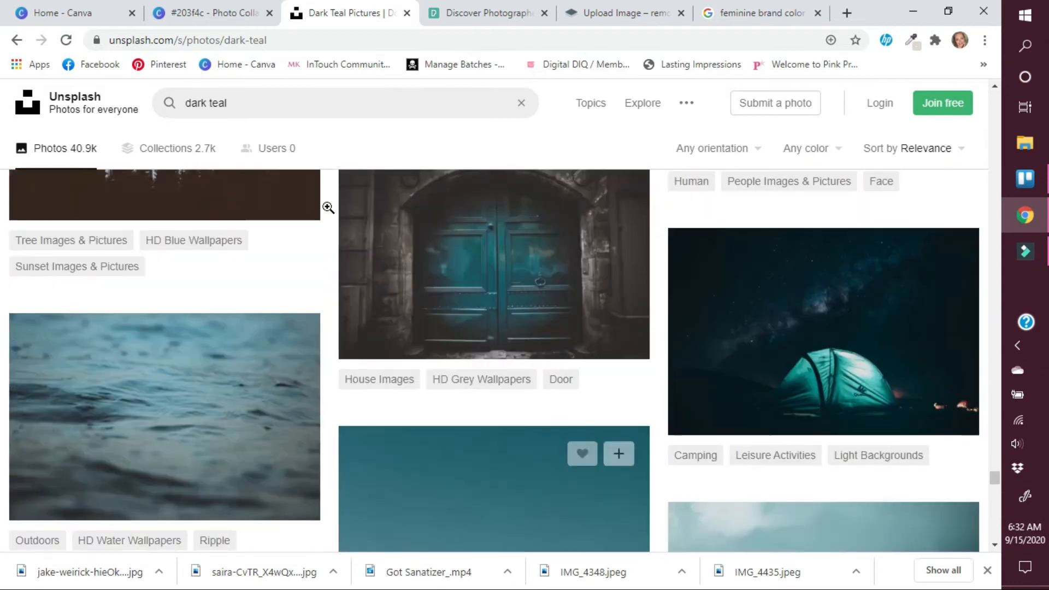
- Search Unsplash for "coral" and look through the photos for ones matching the palette
click(265, 102)
text(coral)
key(Return)
scroll(336, 437, down, 10)
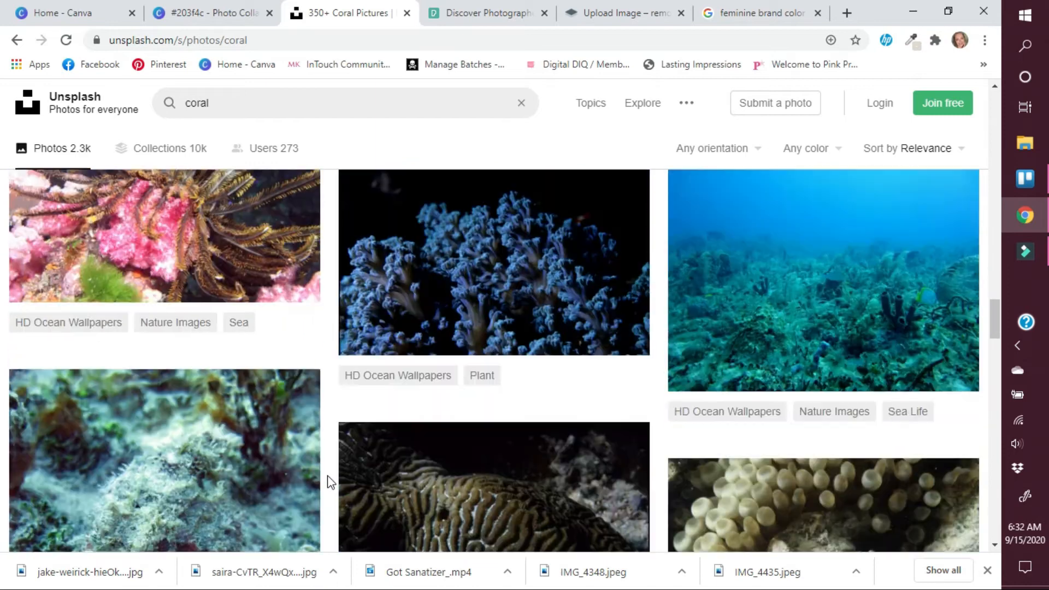
scroll(330, 483, down, 10)
- Search Unsplash for "baby pink" and look through the resulting photos
double_click(184, 103)
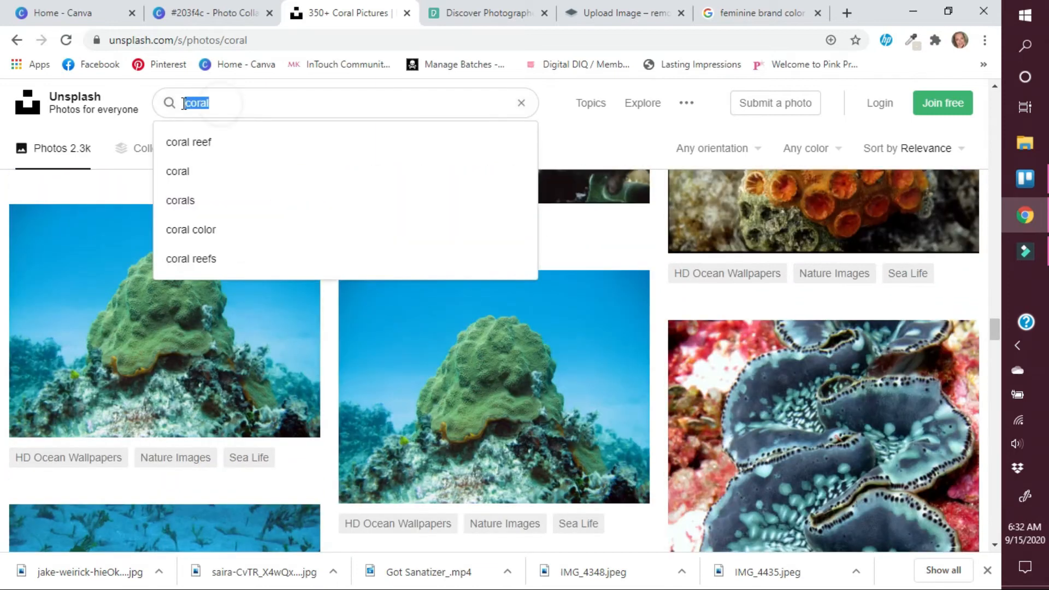
text(baby pink)
key(Return)
scroll(326, 346, down, 10)
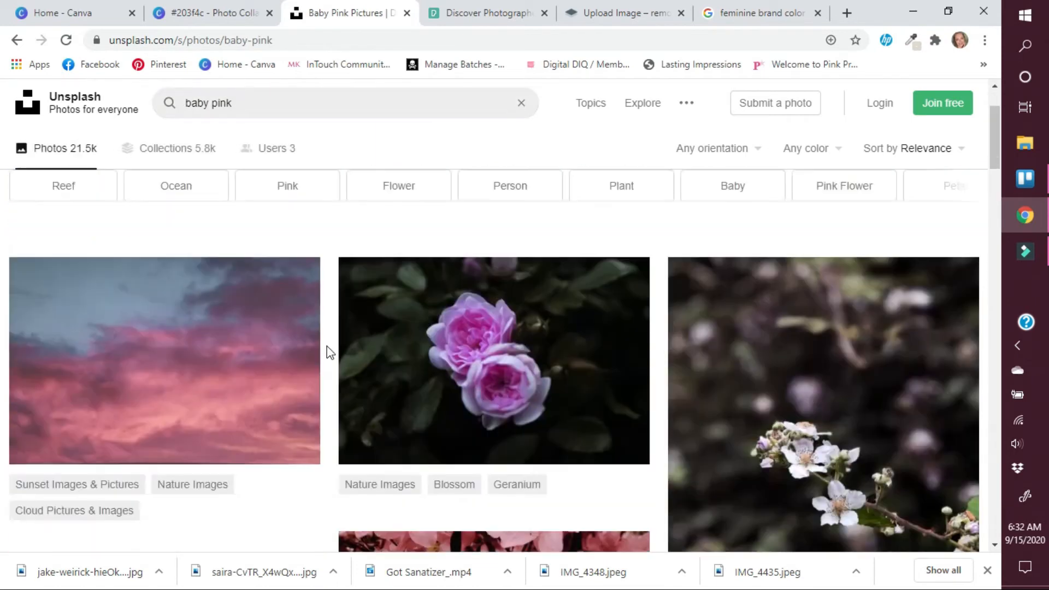
- Look further through the baby pink results for photos that match the brand palette
scroll(335, 423, down, 15)
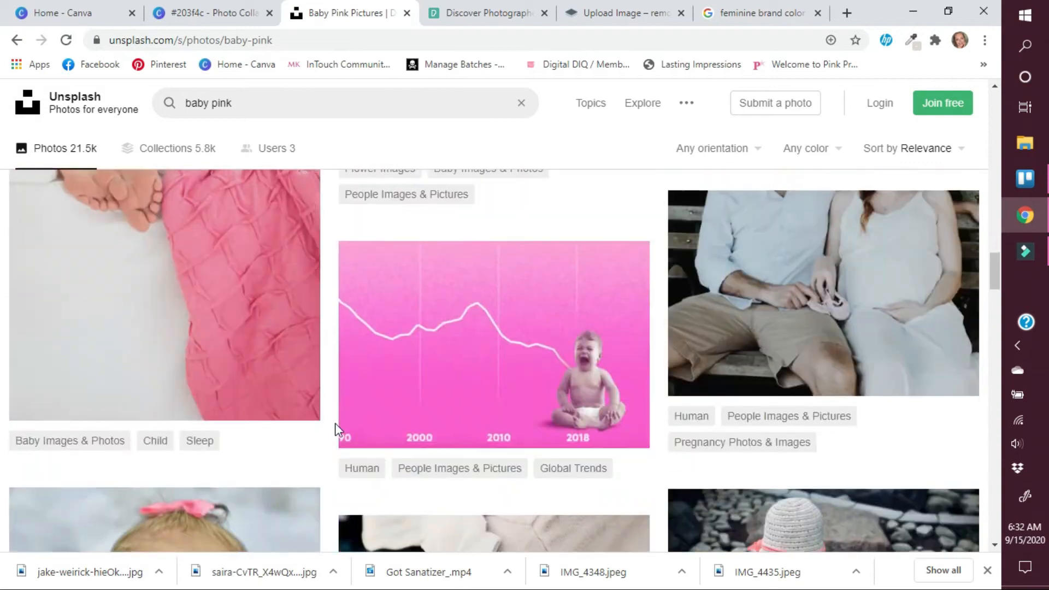
scroll(327, 437, down, 15)
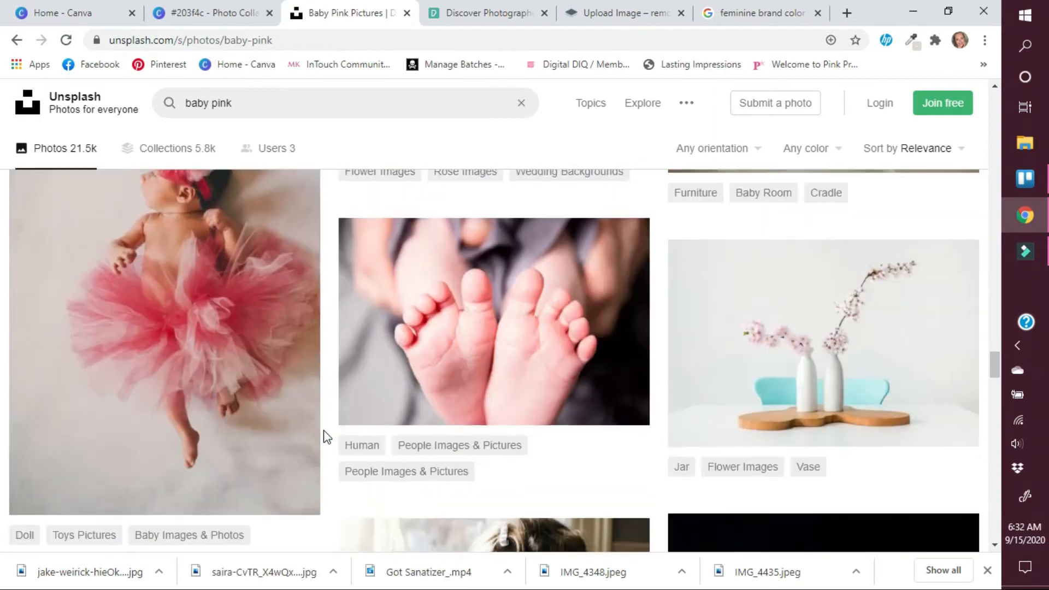
scroll(327, 438, down, 15)
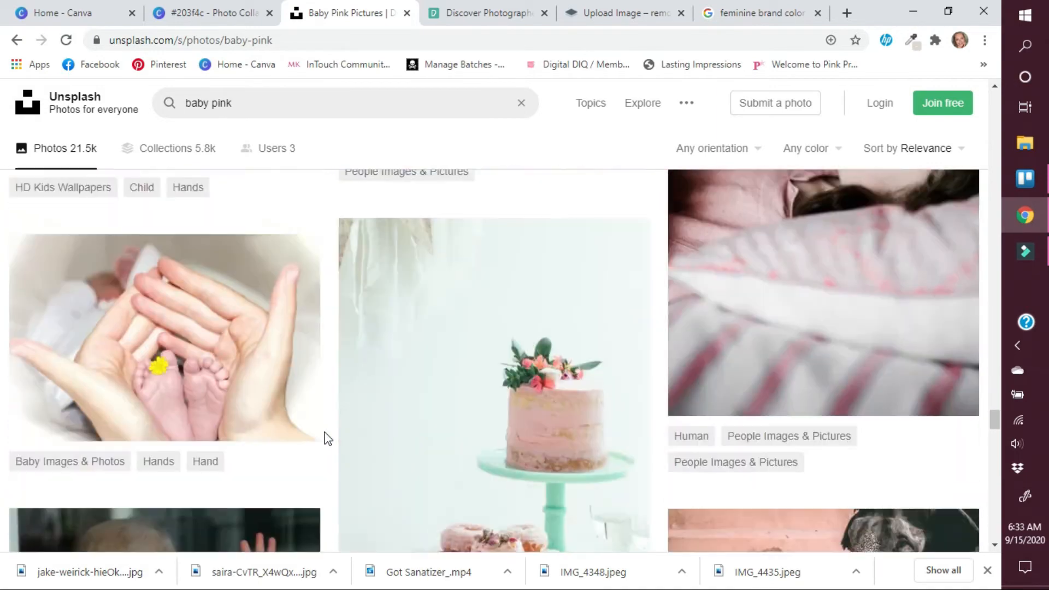
scroll(327, 437, down, 15)
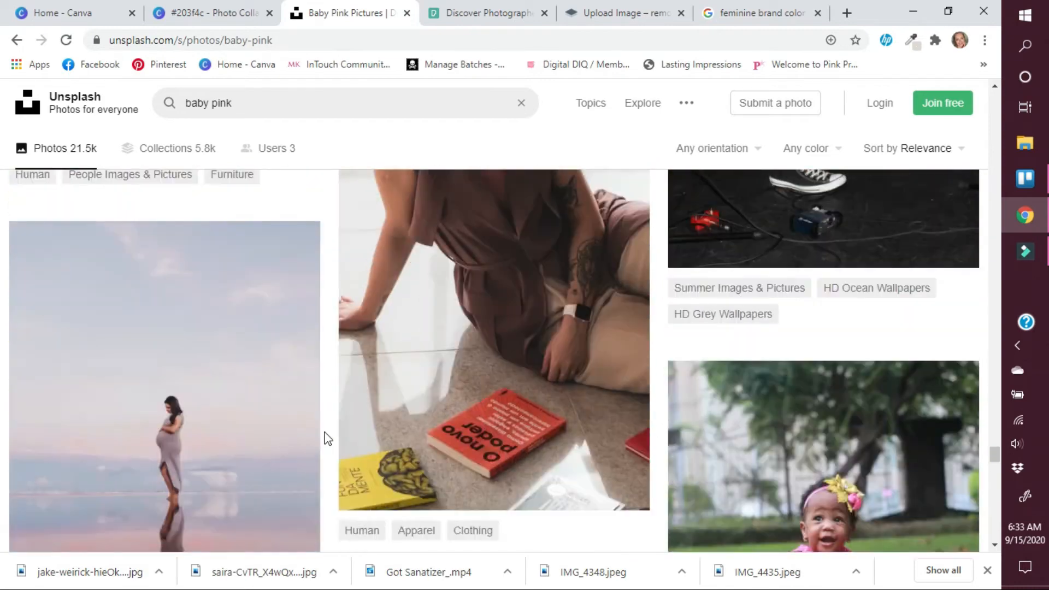
scroll(326, 438, down, 15)
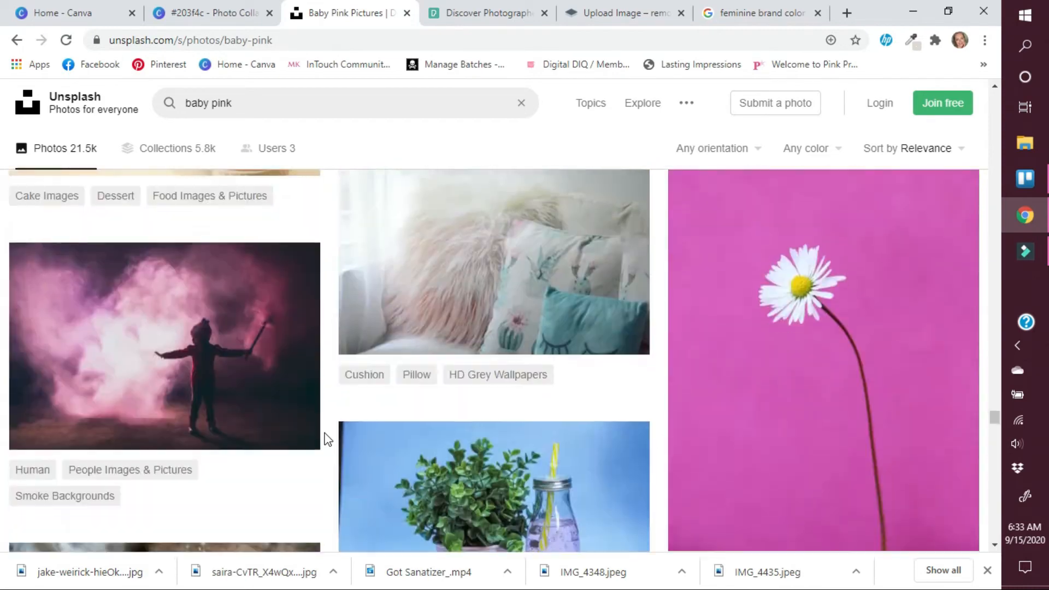
scroll(326, 438, down, 15)
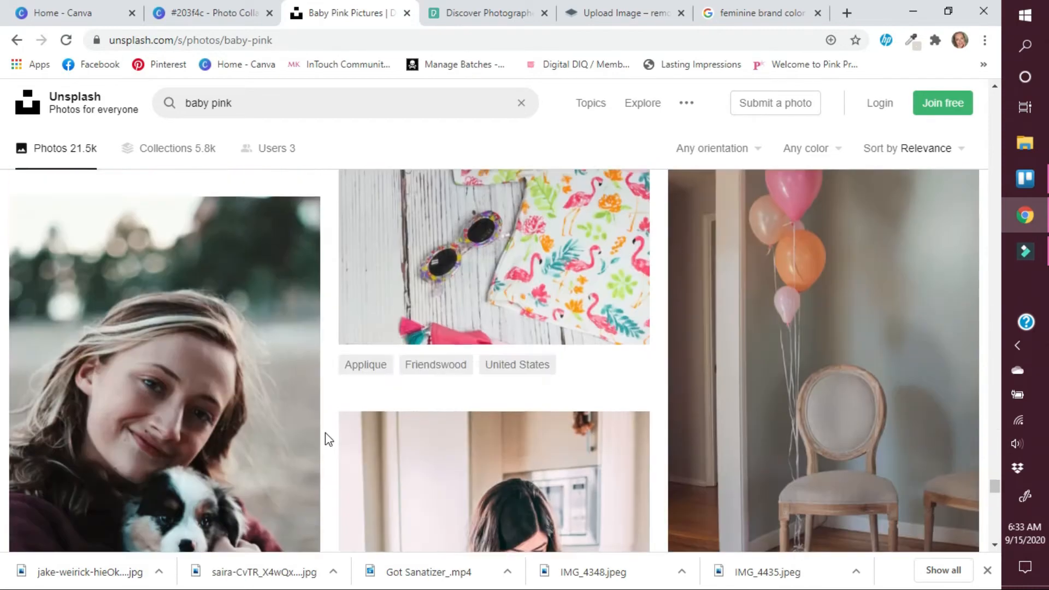
scroll(325, 432, down, 15)
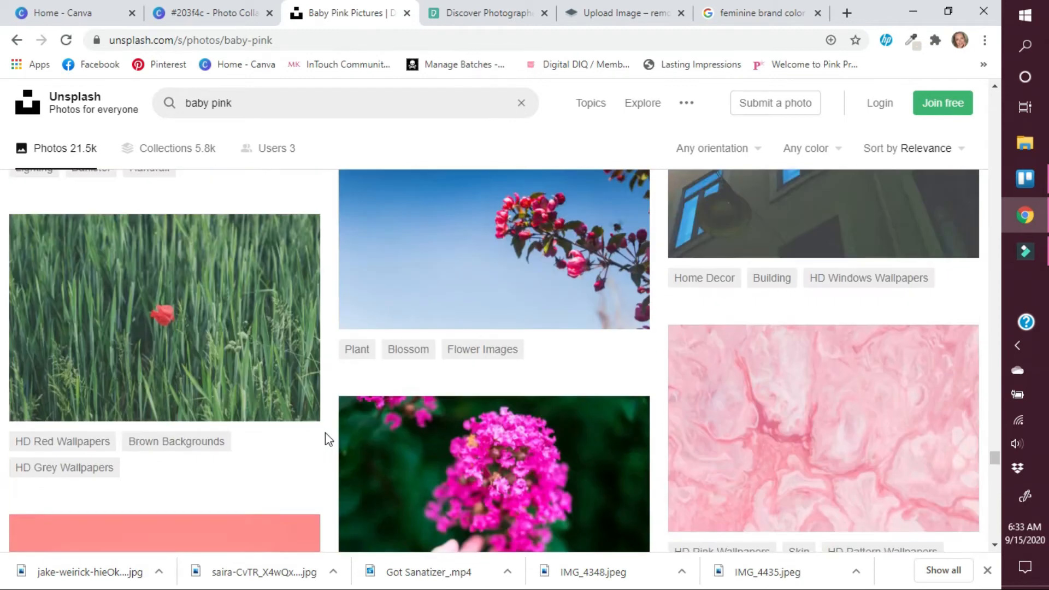
scroll(326, 433, down, 7)
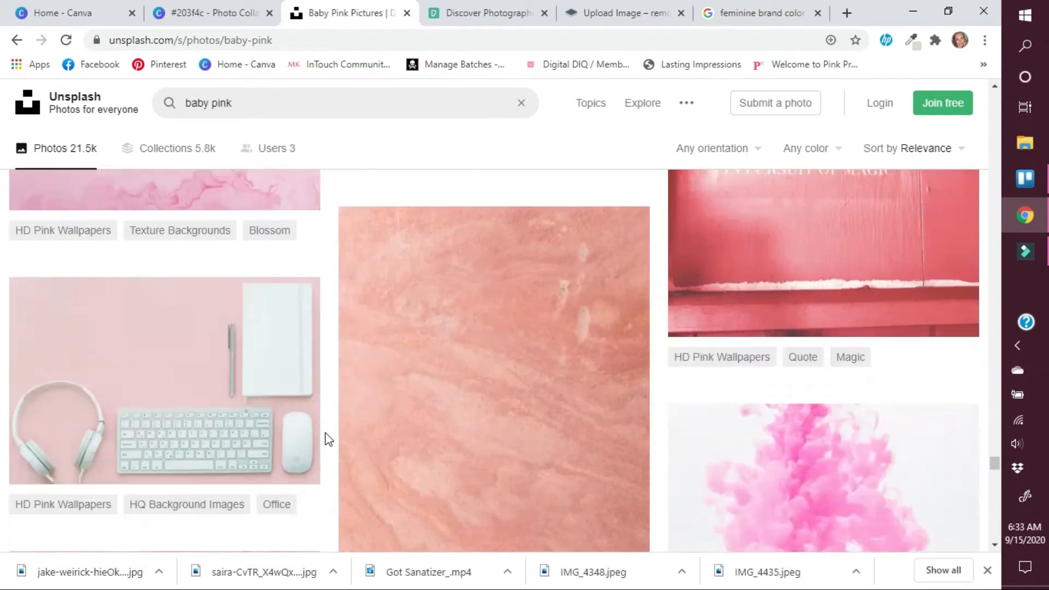
scroll(327, 437, up, 1)
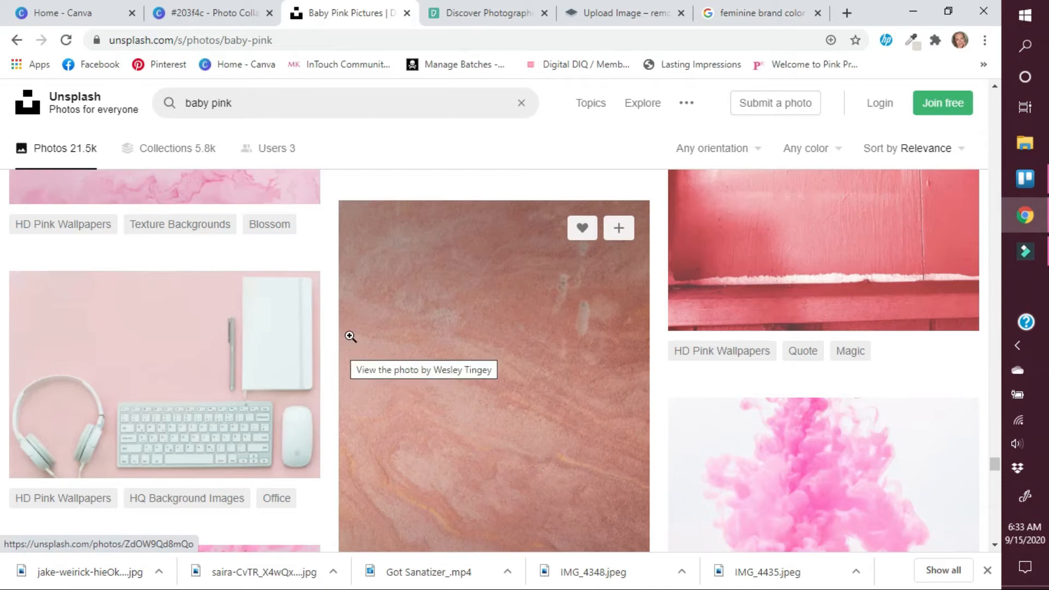
scroll(341, 438, down, 1)
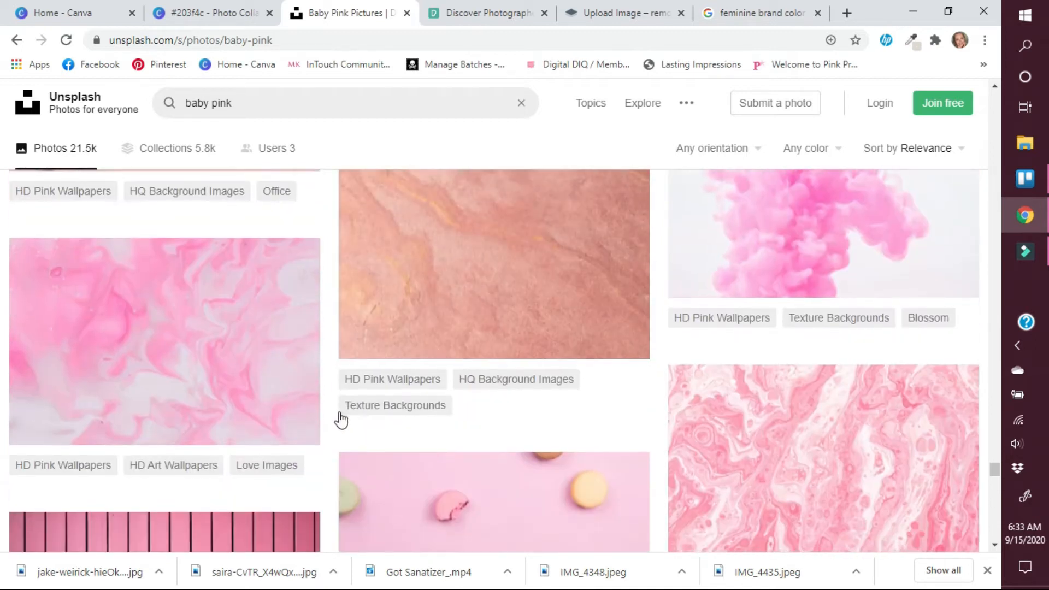
scroll(339, 415, down, 8)
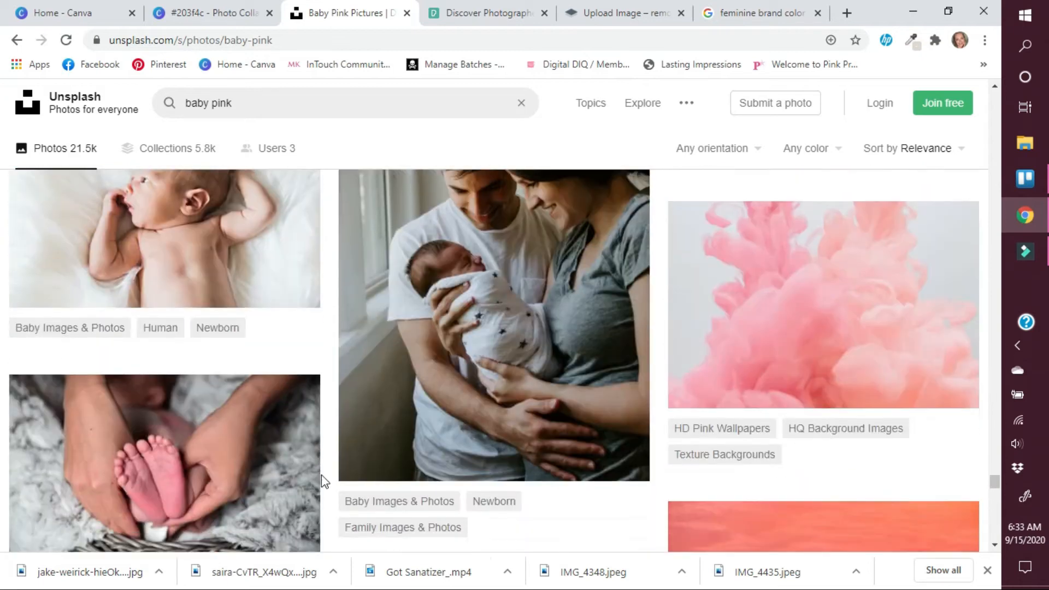
scroll(322, 475, down, 10)
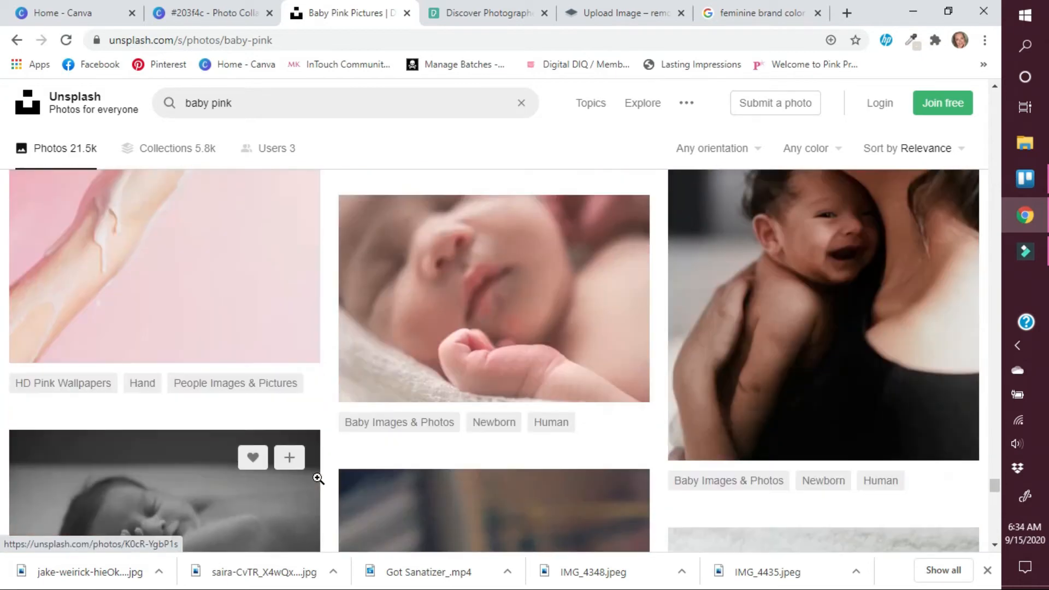
scroll(318, 480, down, 10)
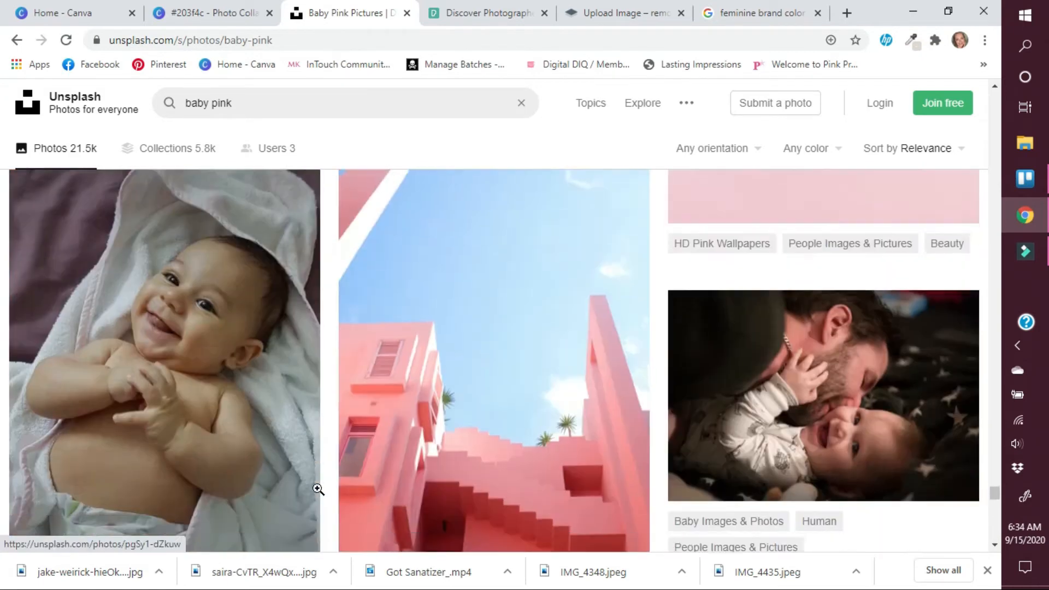
scroll(318, 489, down, 10)
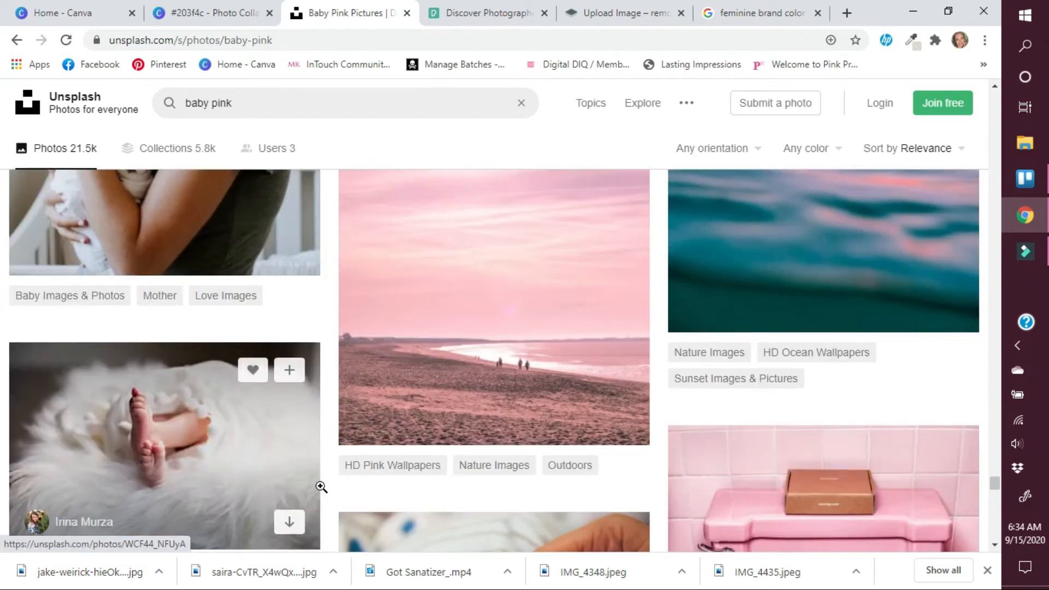
- Download a palette-matching photo from the baby pink results, plus the photo of massed pink and white flowers
scroll(328, 468, down, 10)
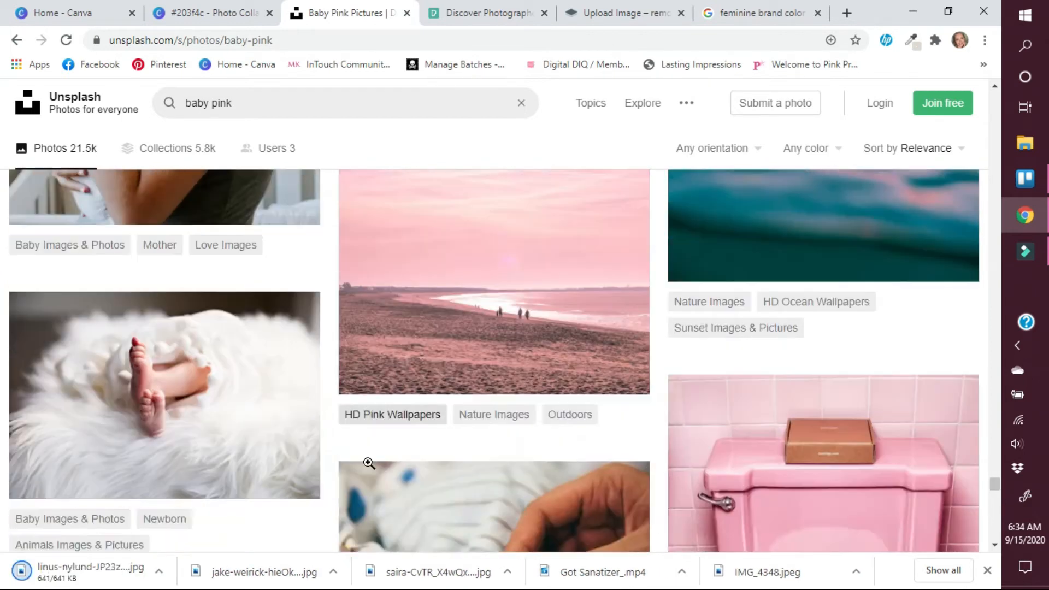
scroll(334, 467, down, 10)
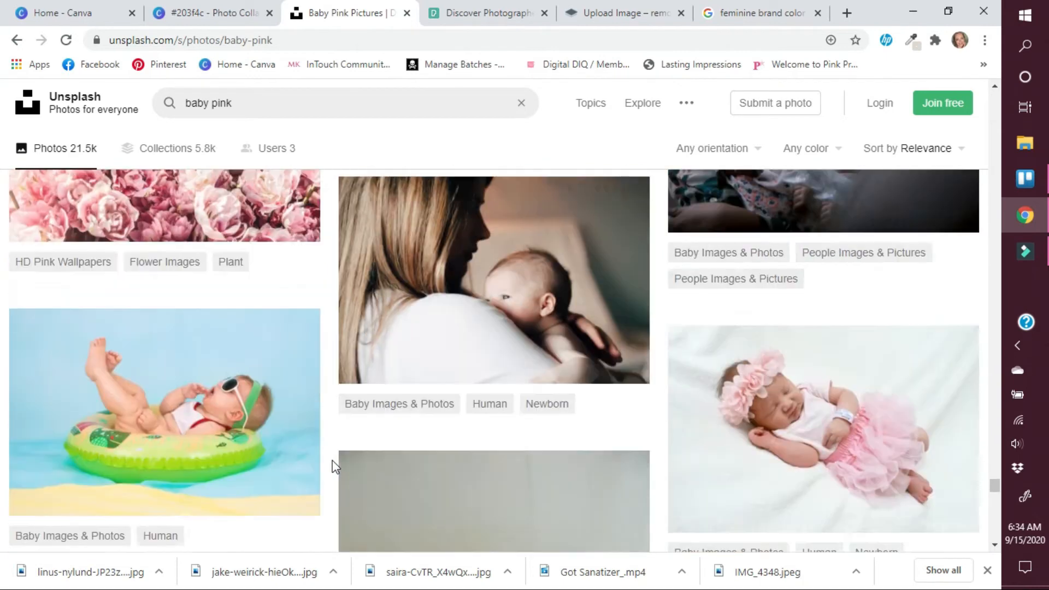
scroll(334, 467, up, 3)
click(296, 397)
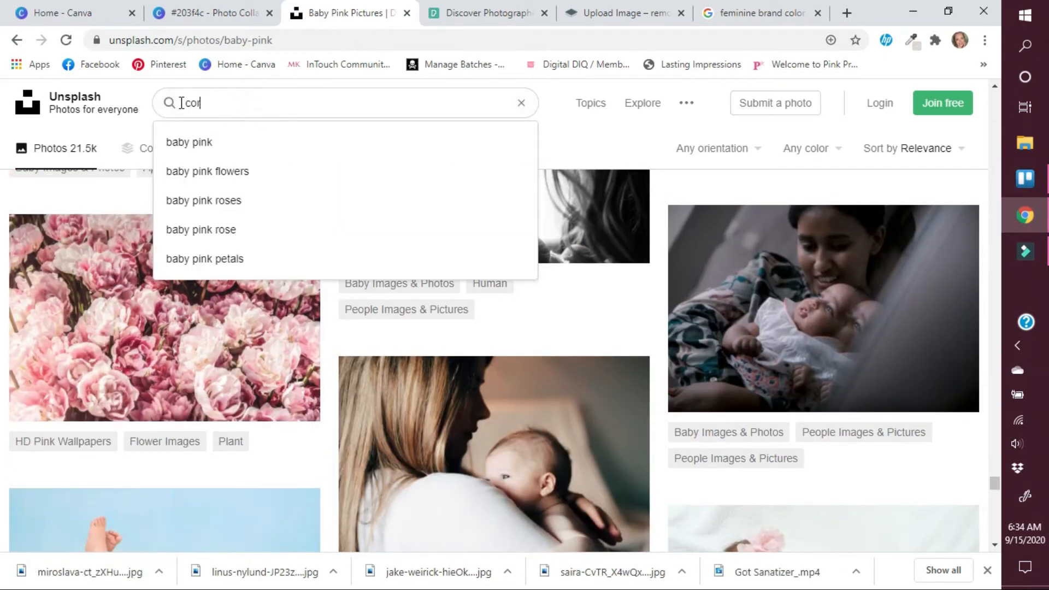
- Search Unsplash for "coral color" and look through the resulting photos
key(Return)
scroll(328, 481, down, 10)
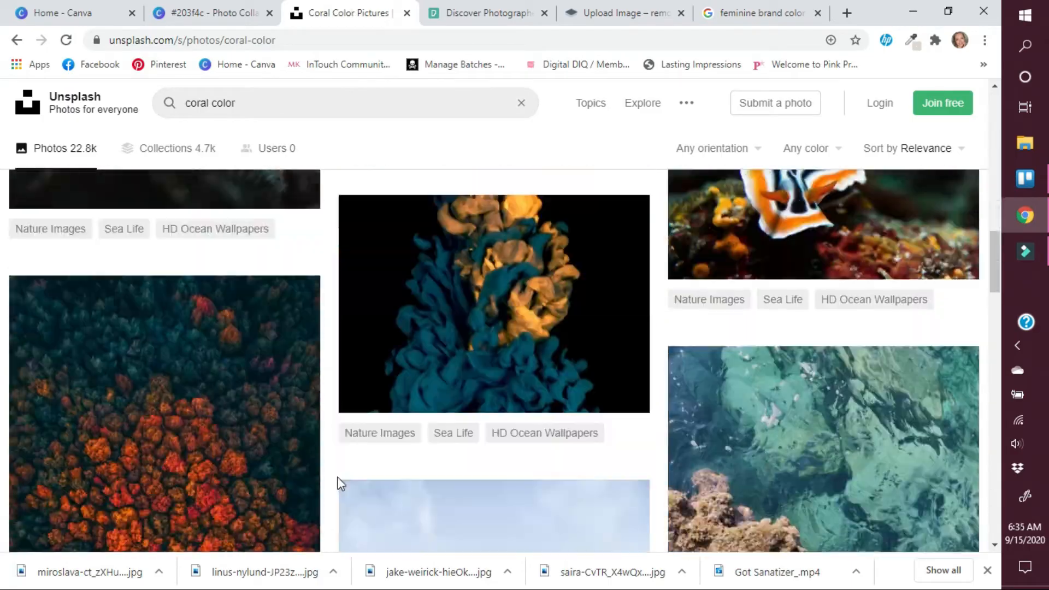
scroll(322, 494, down, 10)
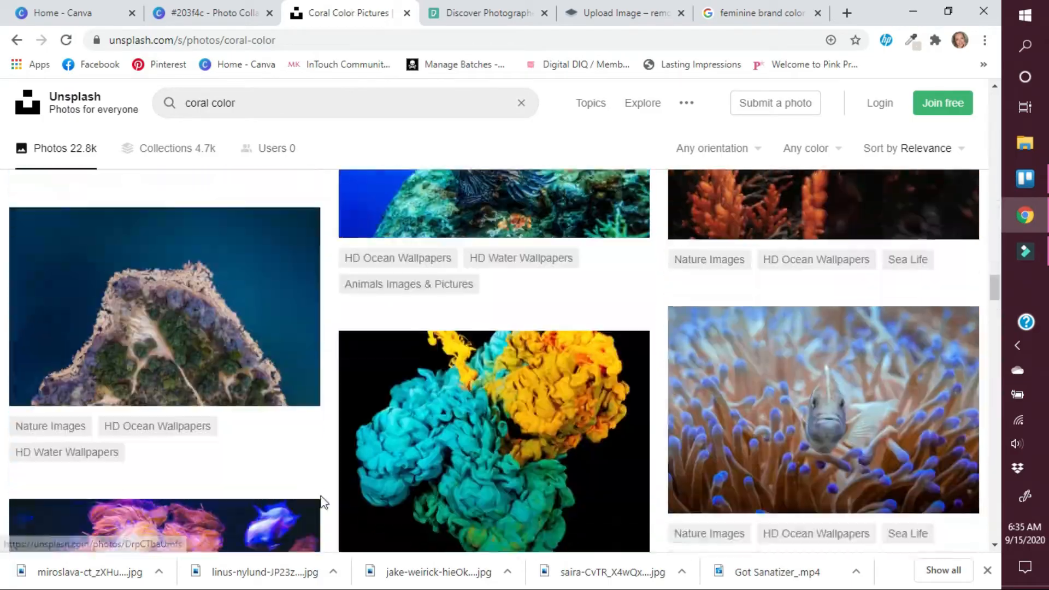
scroll(323, 501, down, 12)
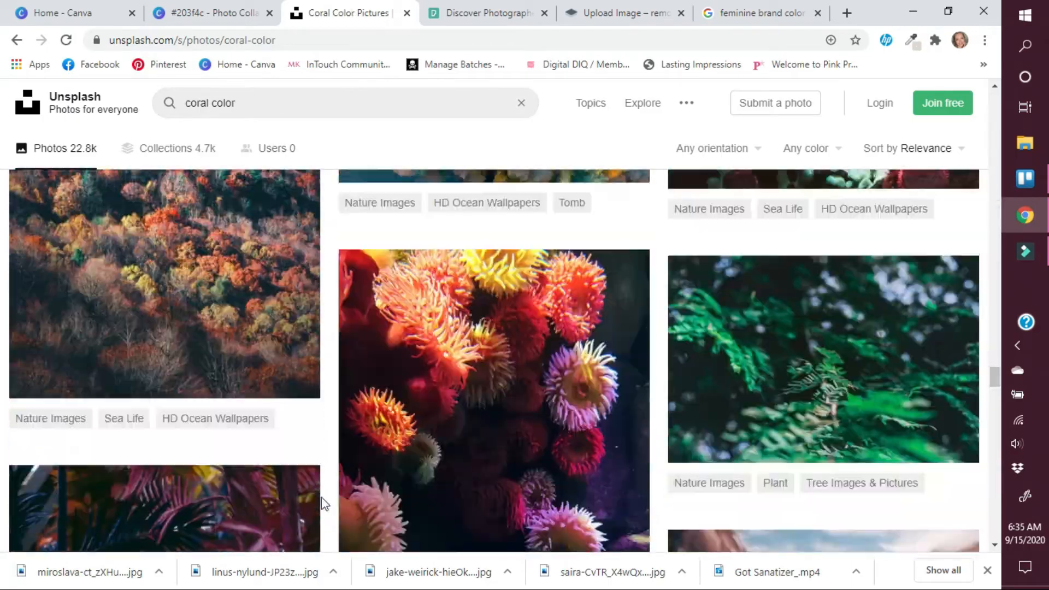
scroll(323, 497, down, 14)
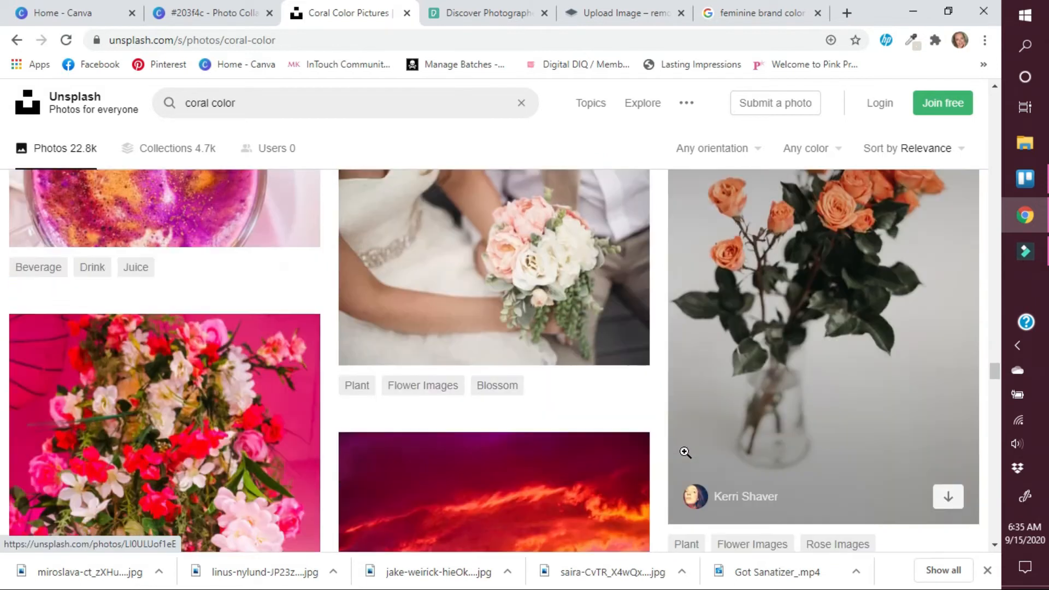
- Download the photo of orange roses beside two round dishes on white fabric and dismiss the thank-you pop-up
scroll(685, 452, up, 6)
scroll(685, 452, down, 1)
click(949, 350)
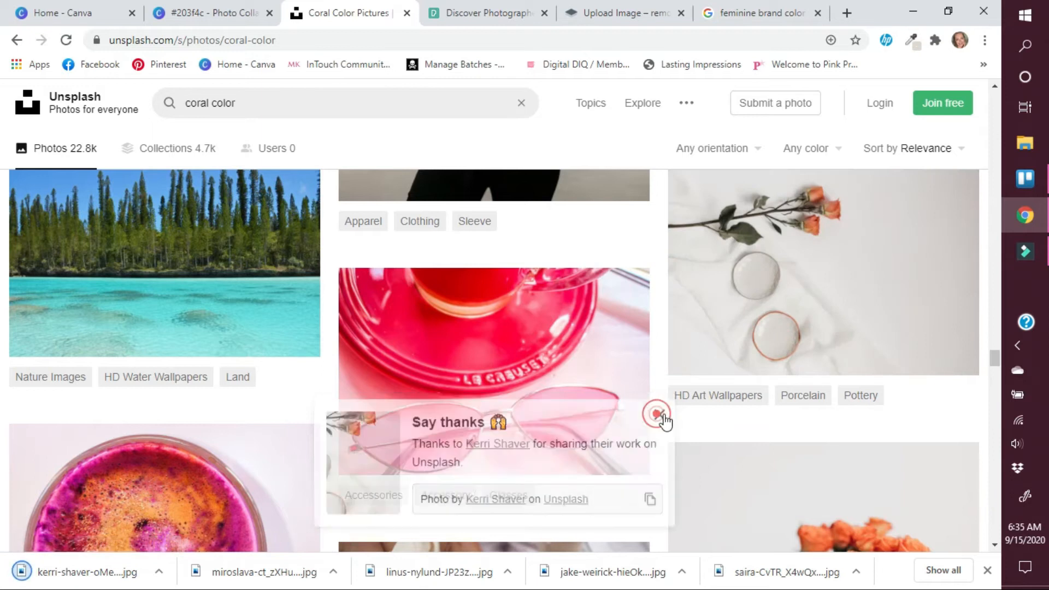
- Browse further through the coral color results for more photos matching the brand palette
scroll(655, 473, down, 11)
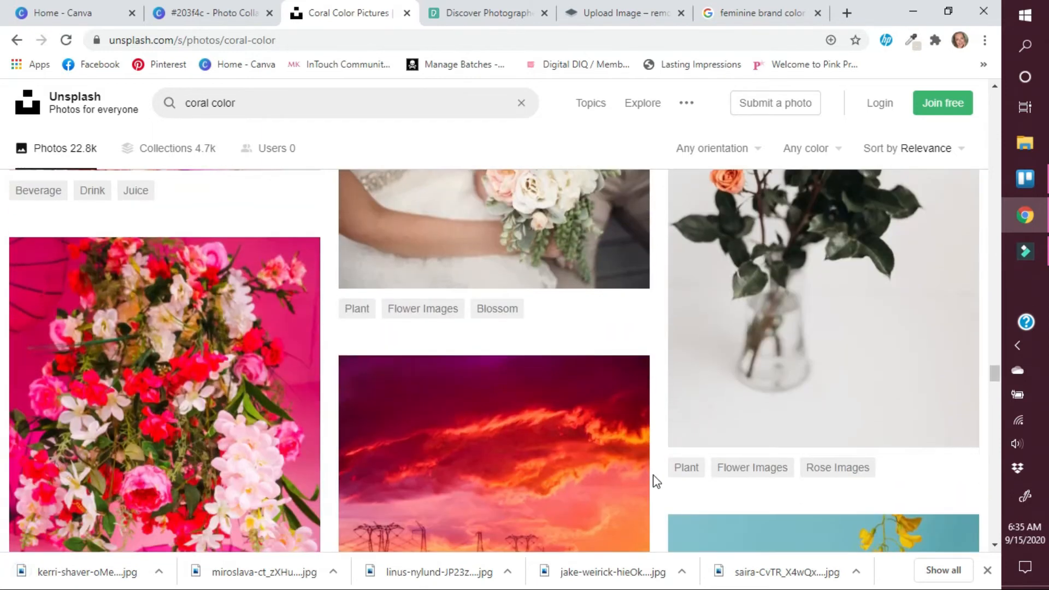
scroll(655, 481, down, 11)
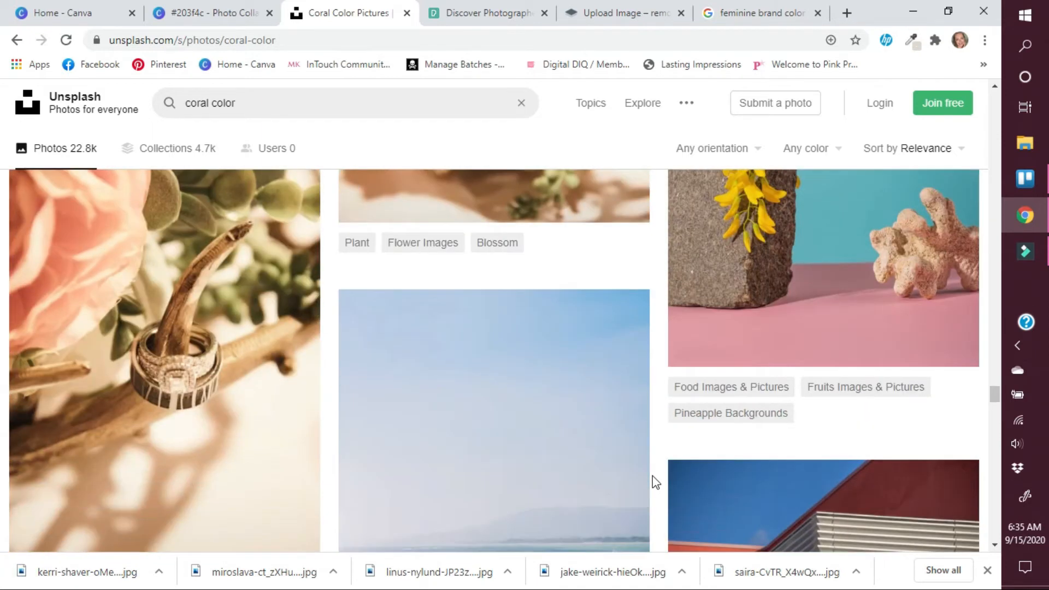
scroll(655, 483, down, 11)
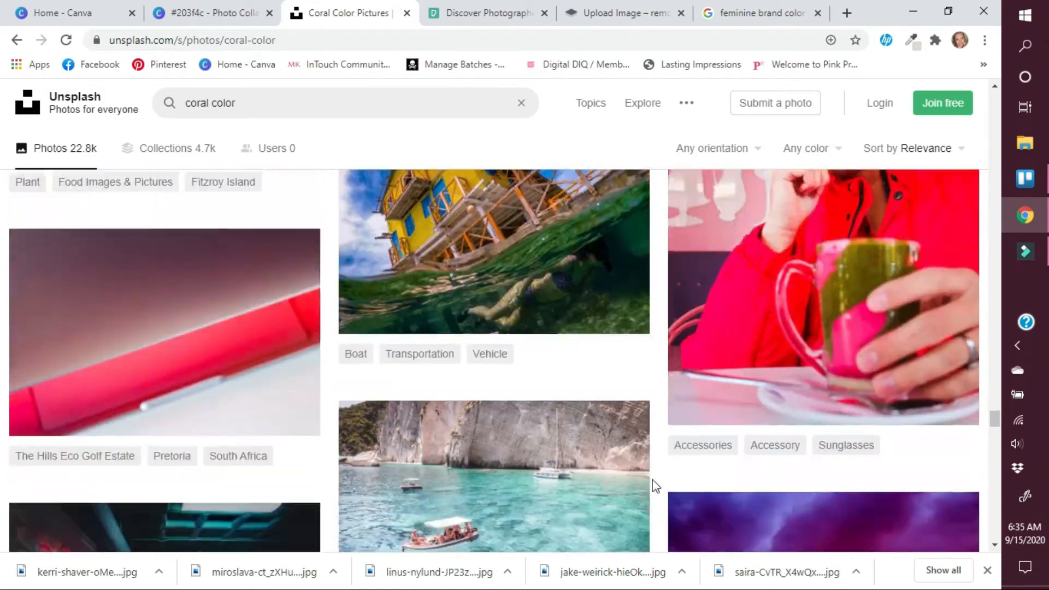
scroll(655, 483, down, 15)
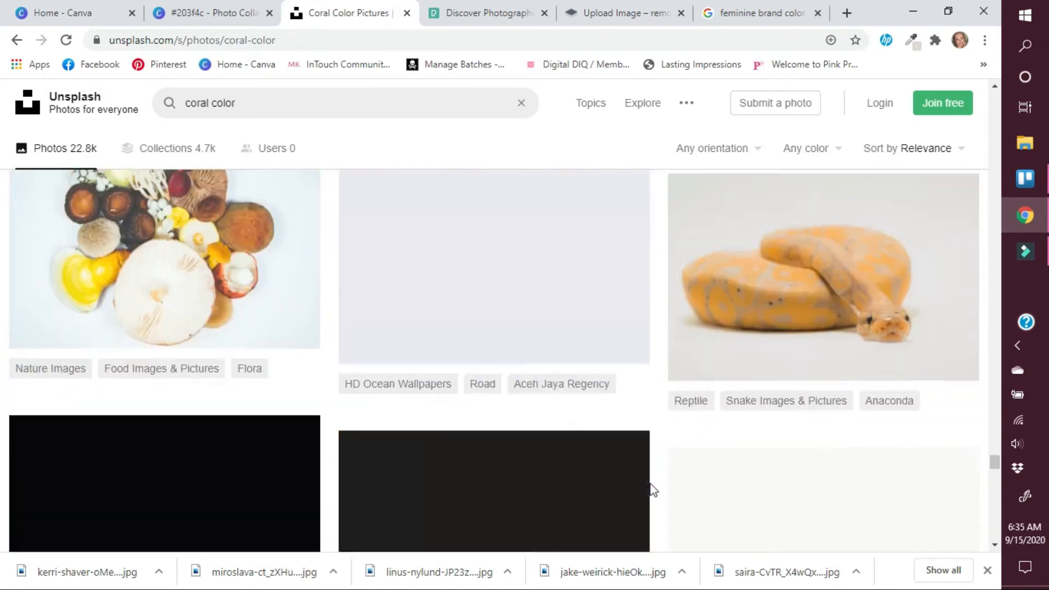
scroll(651, 486, down, 15)
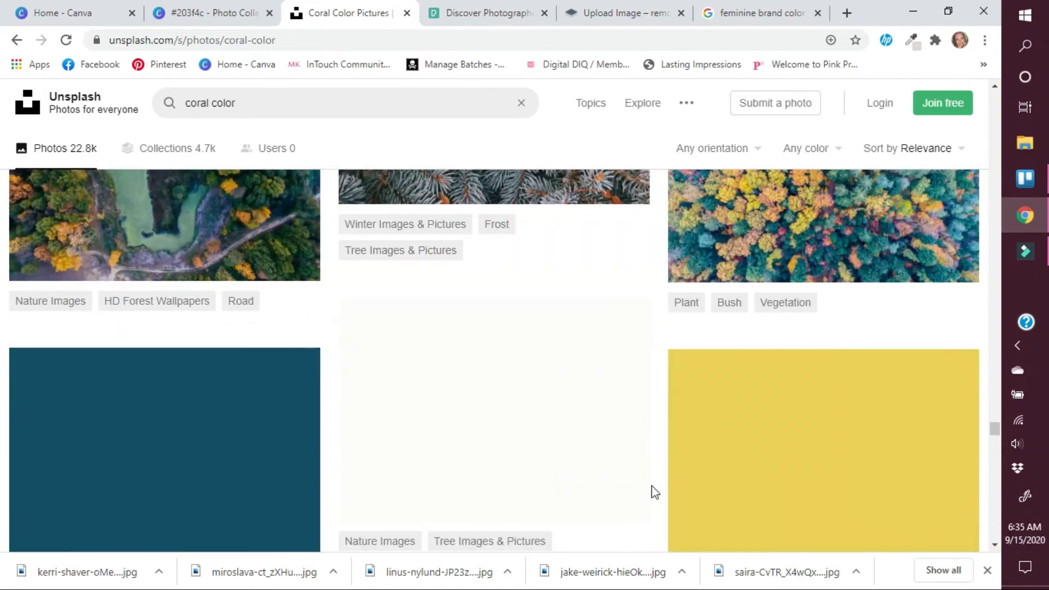
scroll(404, 433, down, 10)
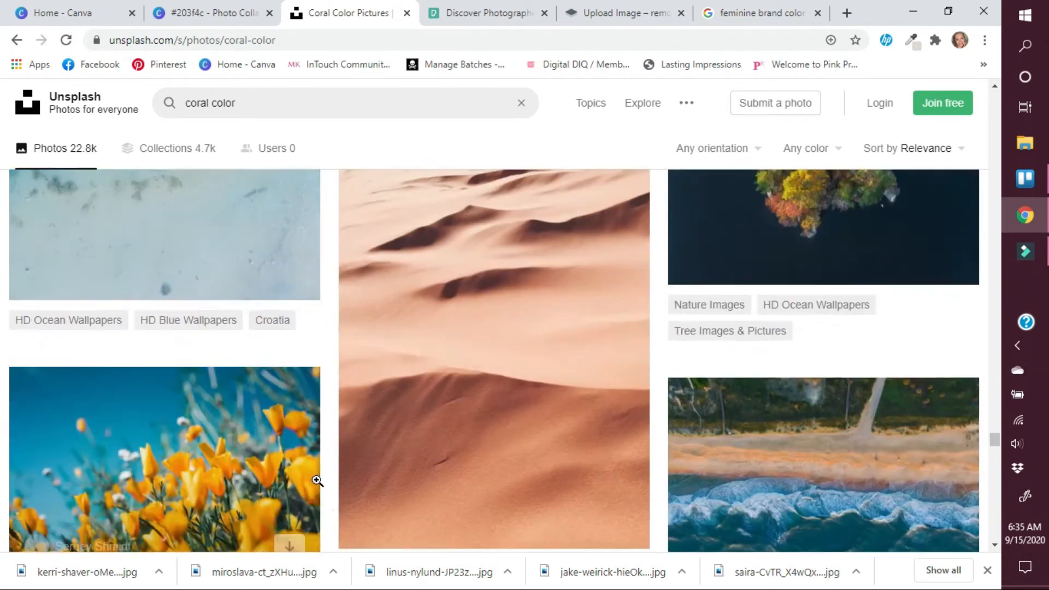
scroll(326, 501, down, 15)
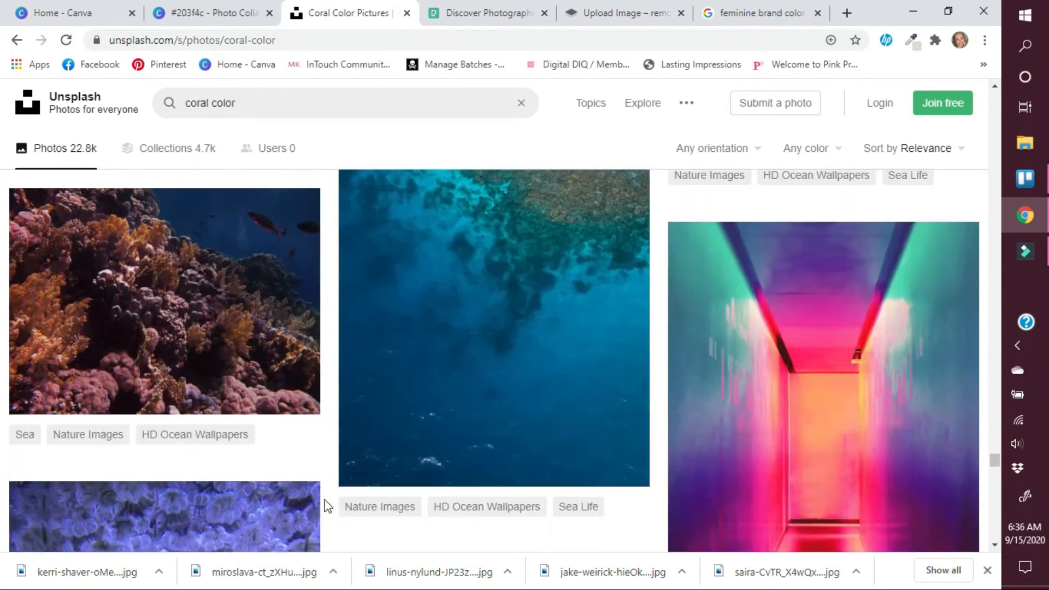
scroll(327, 505, down, 10)
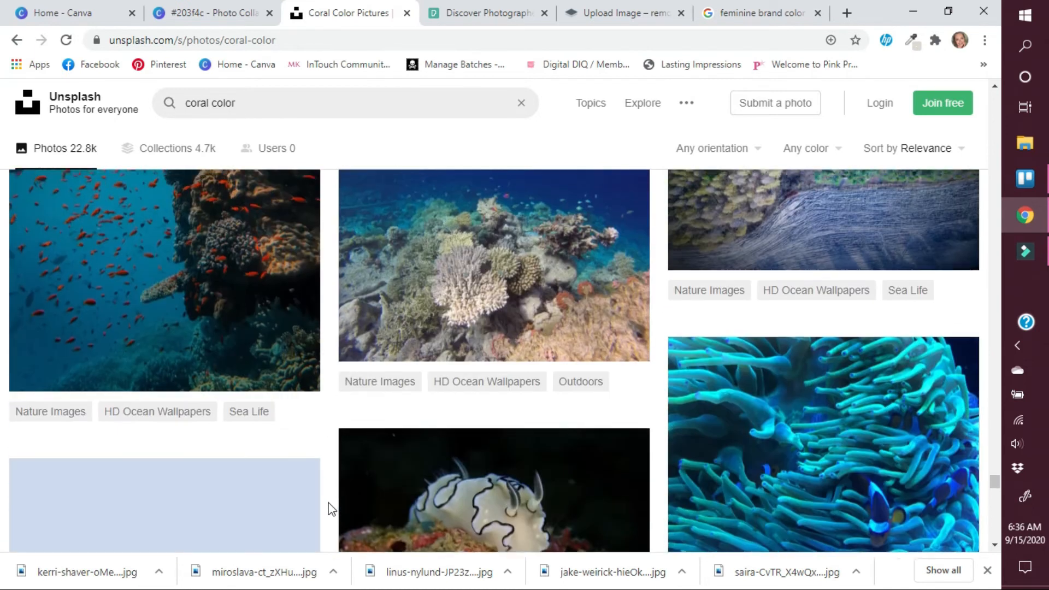
scroll(330, 503, down, 5)
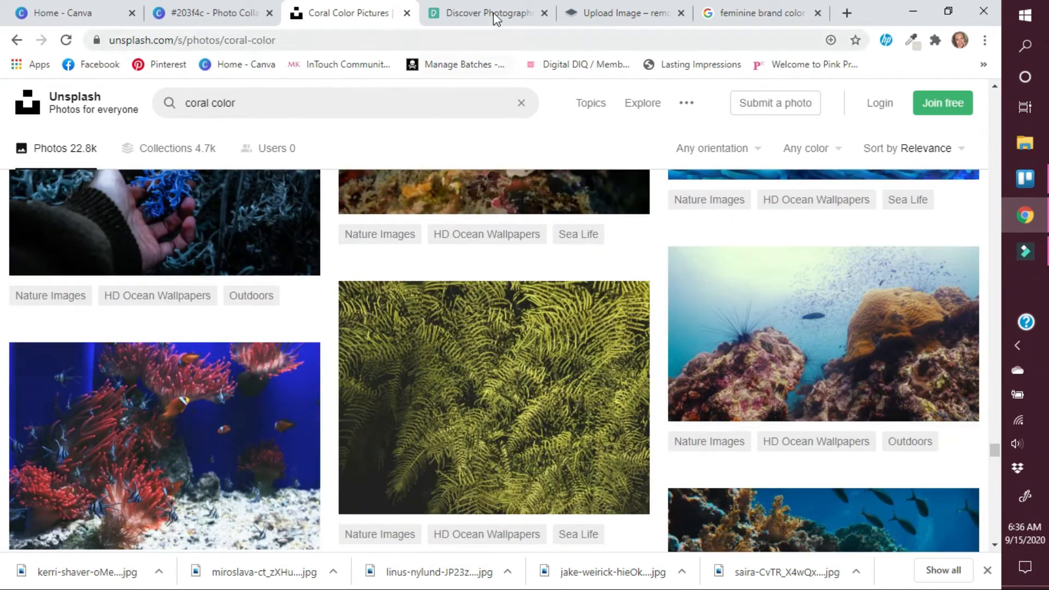
- Switch to Pexels, search for "coral color" and look through the resulting photos
click(492, 16)
click(388, 98)
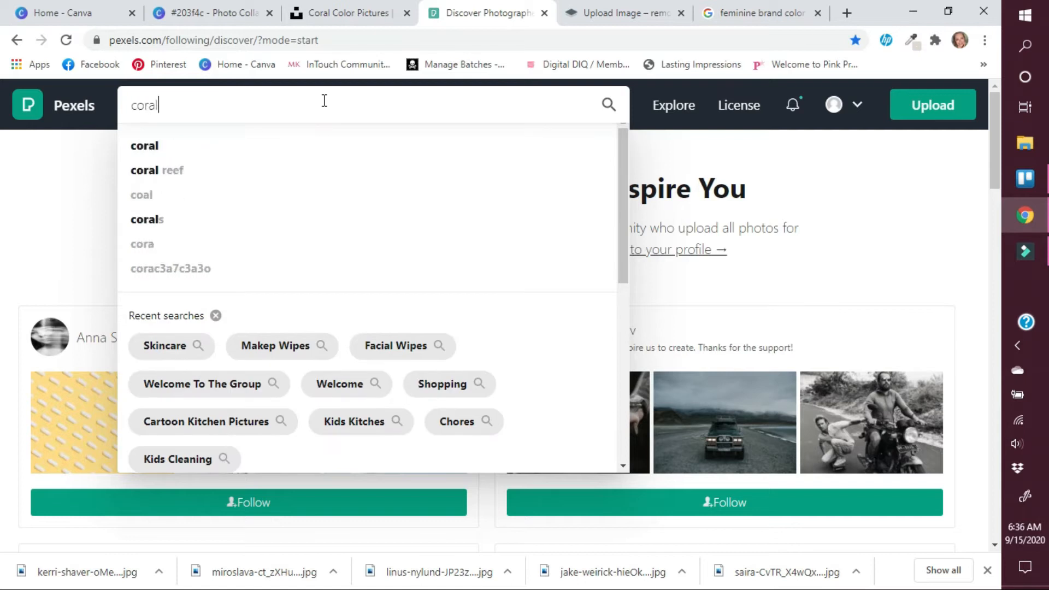
text(coral color)
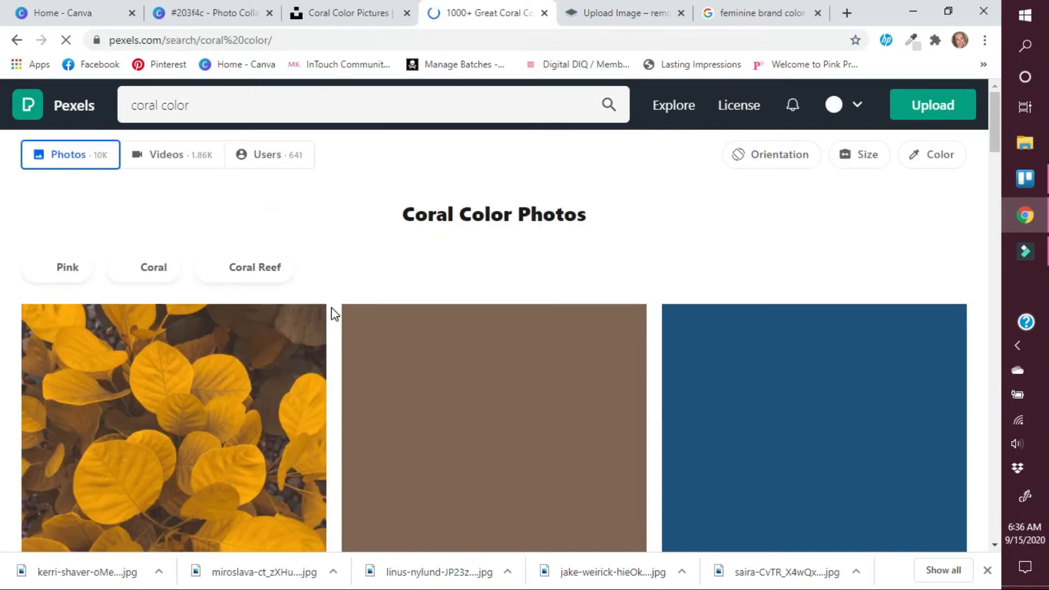
scroll(327, 314, down, 10)
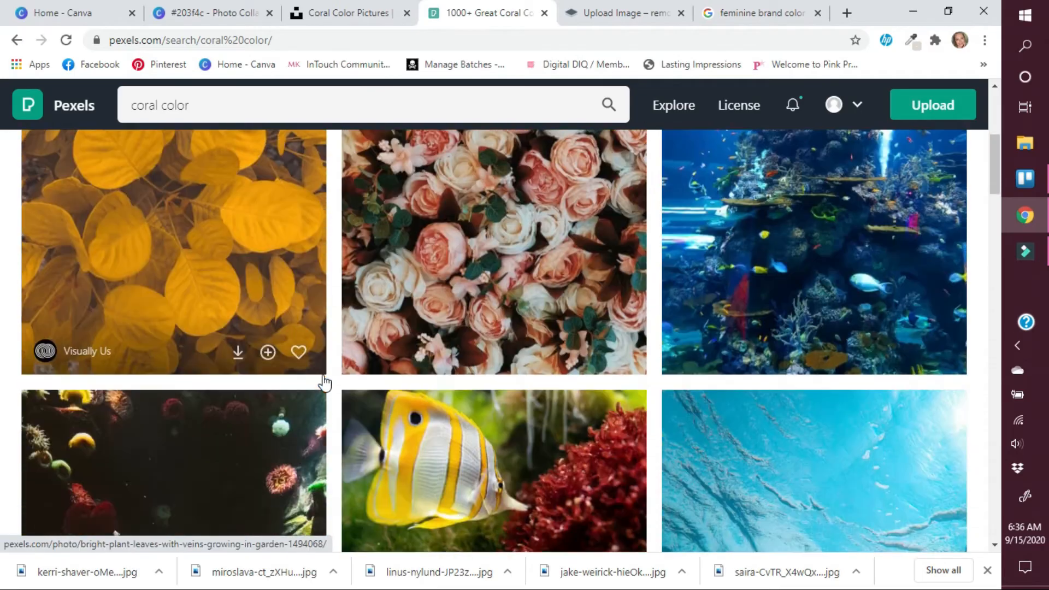
scroll(324, 386, down, 15)
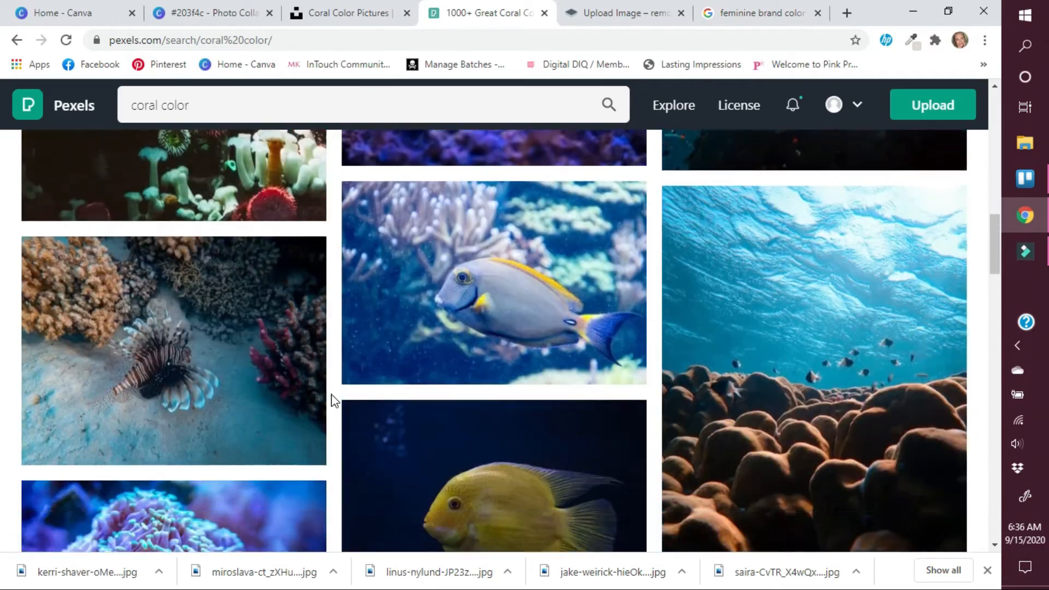
- Find and download the portrait of the red-haired woman against a teal background from the Pexels results, then dismiss the thank-you pop-up
scroll(333, 406, down, 6)
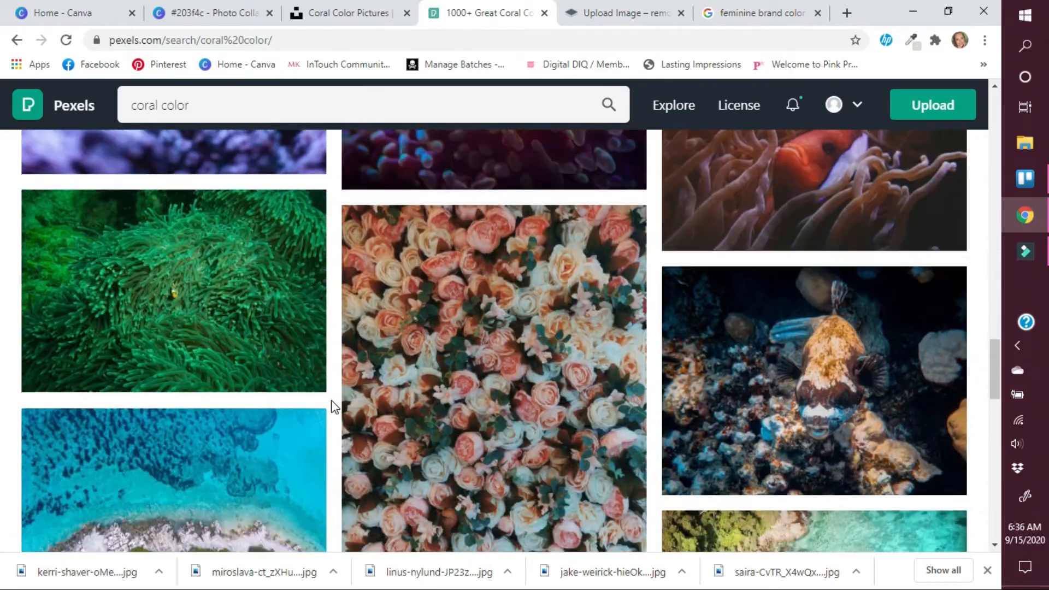
scroll(335, 407, down, 20)
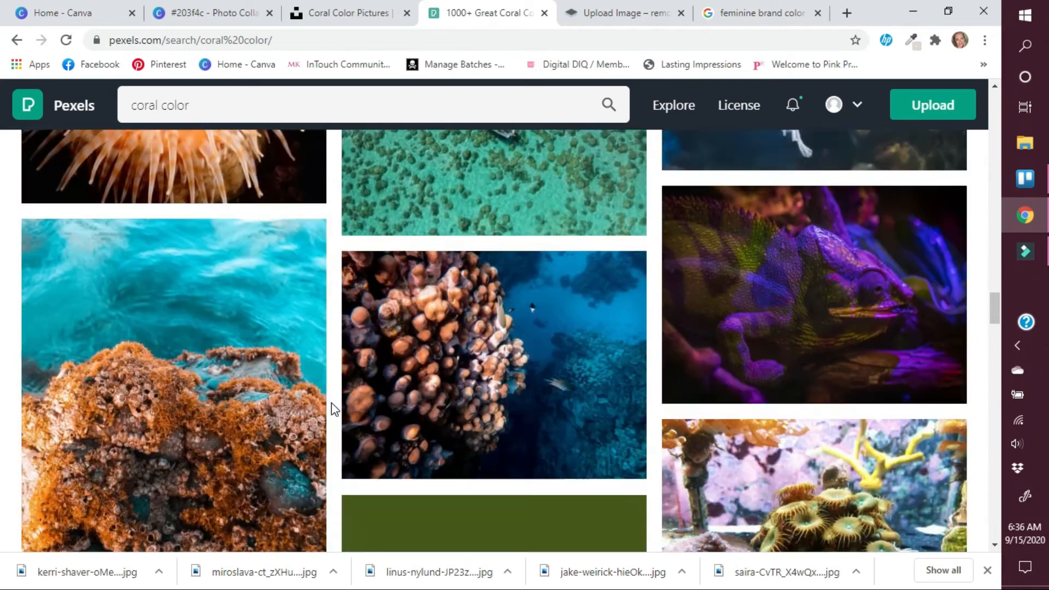
scroll(334, 409, down, 8)
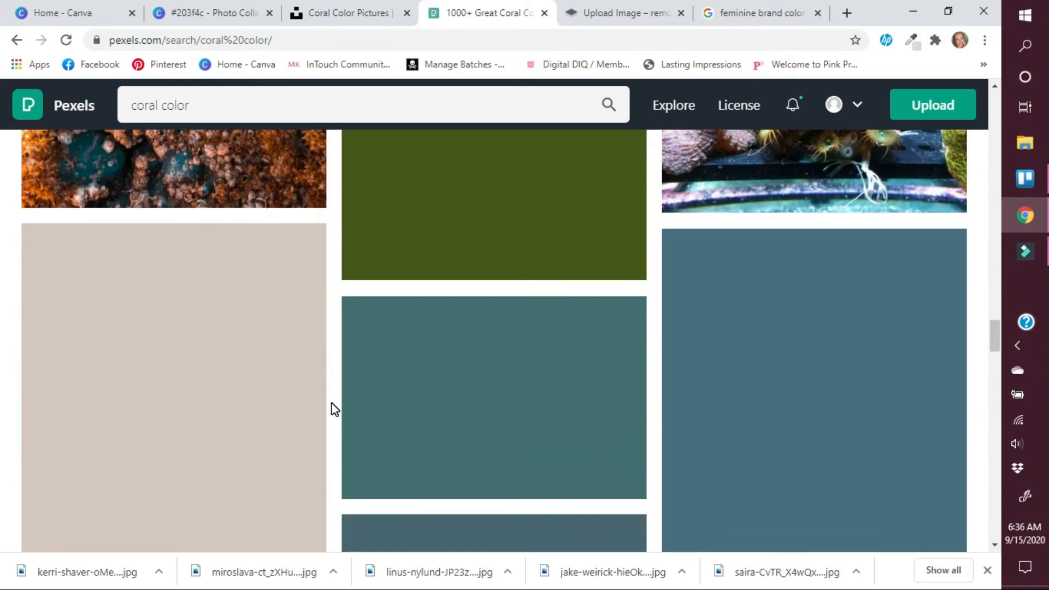
scroll(334, 408, down, 6)
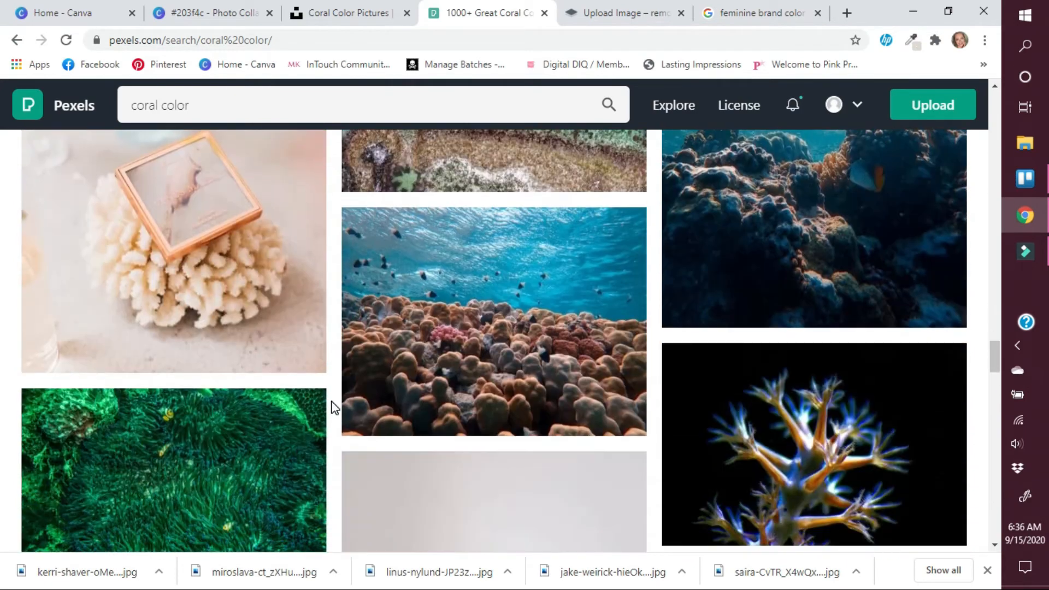
scroll(334, 407, down, 10)
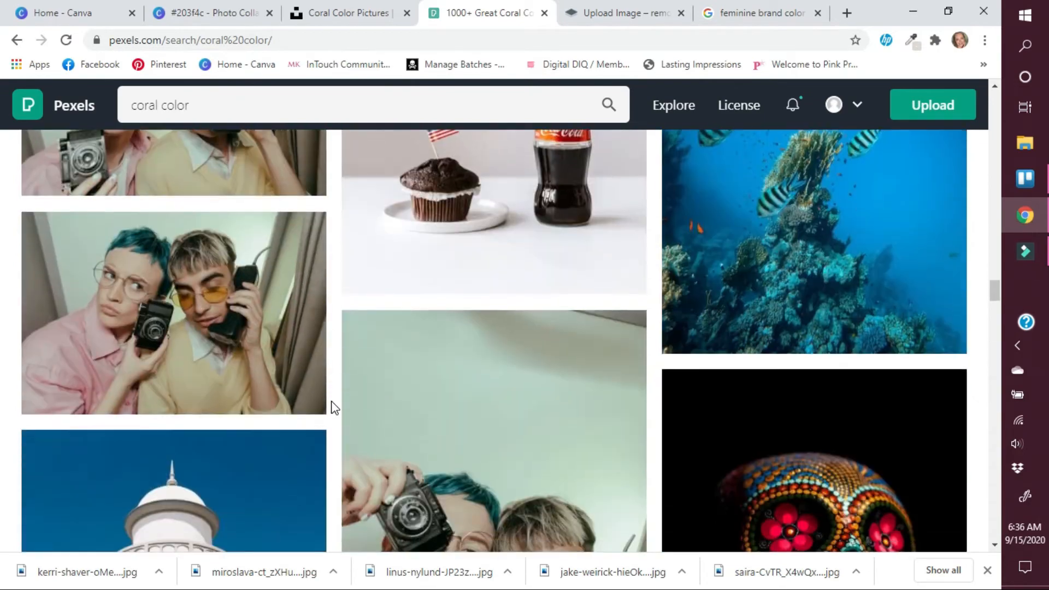
scroll(334, 407, down, 15)
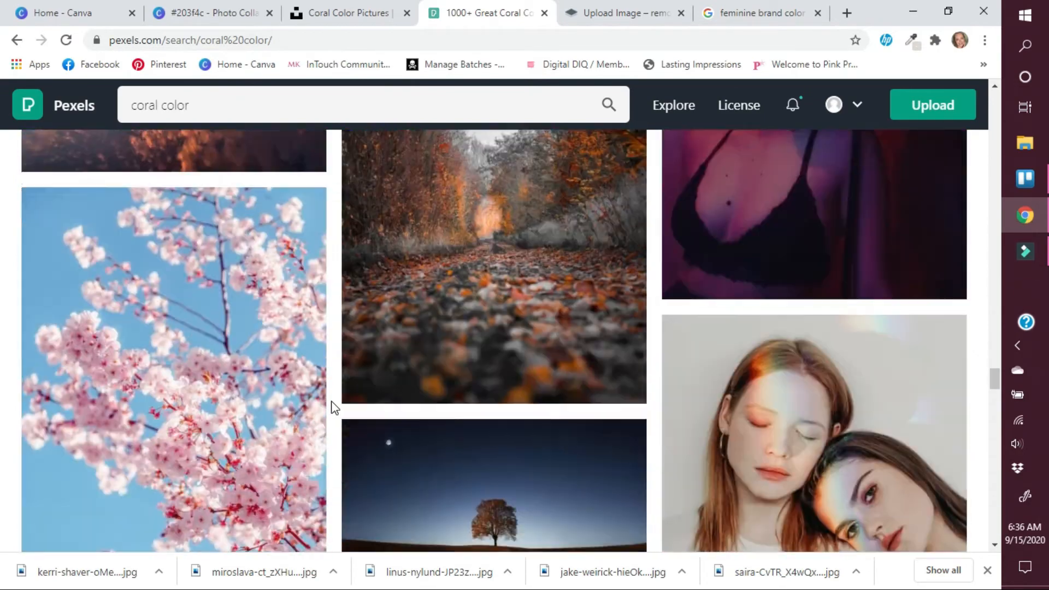
scroll(334, 408, down, 15)
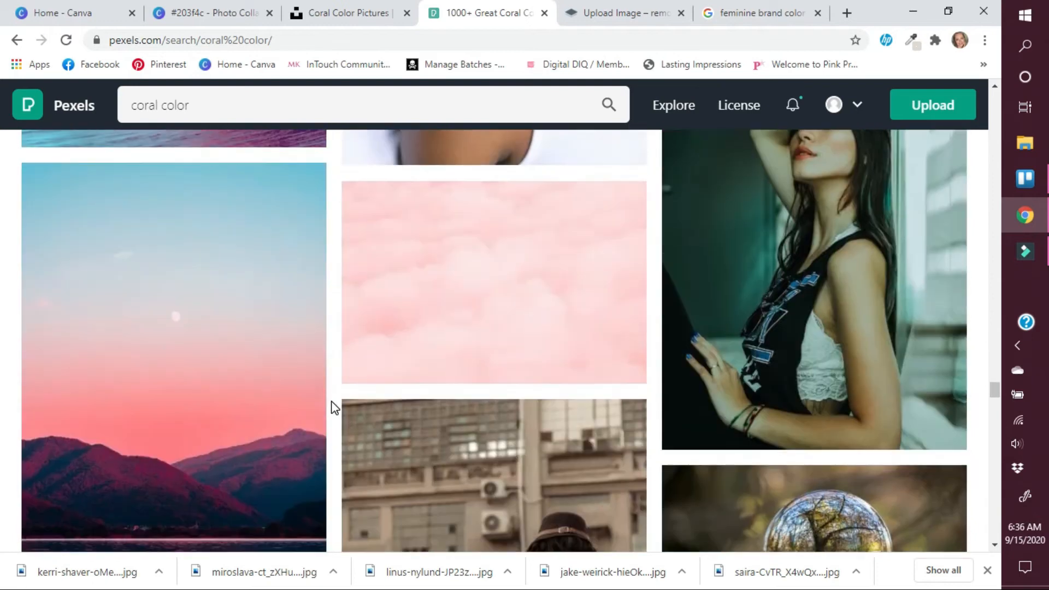
scroll(334, 407, down, 15)
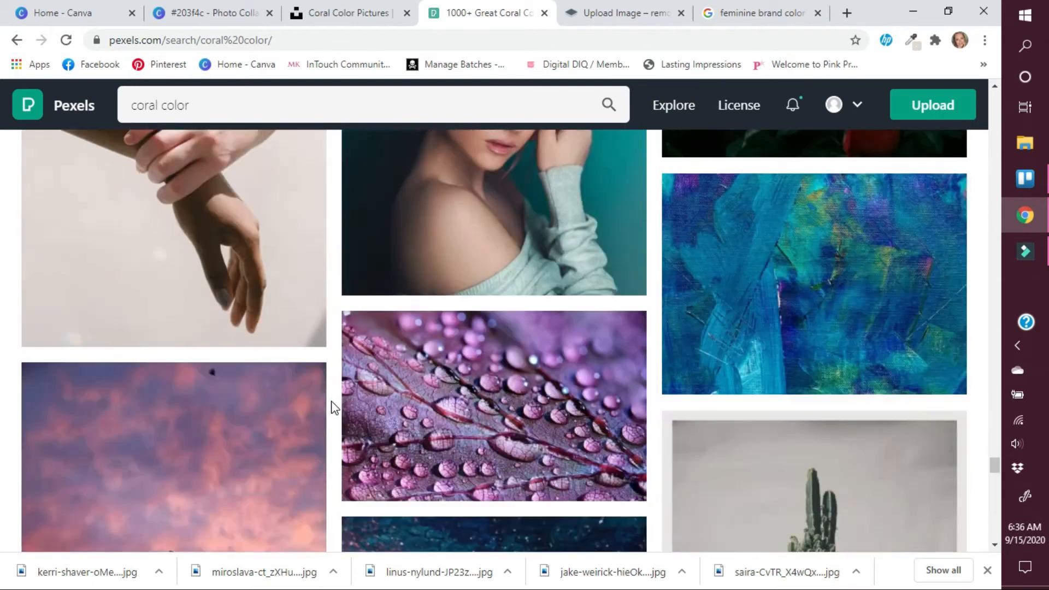
scroll(331, 407, up, 4)
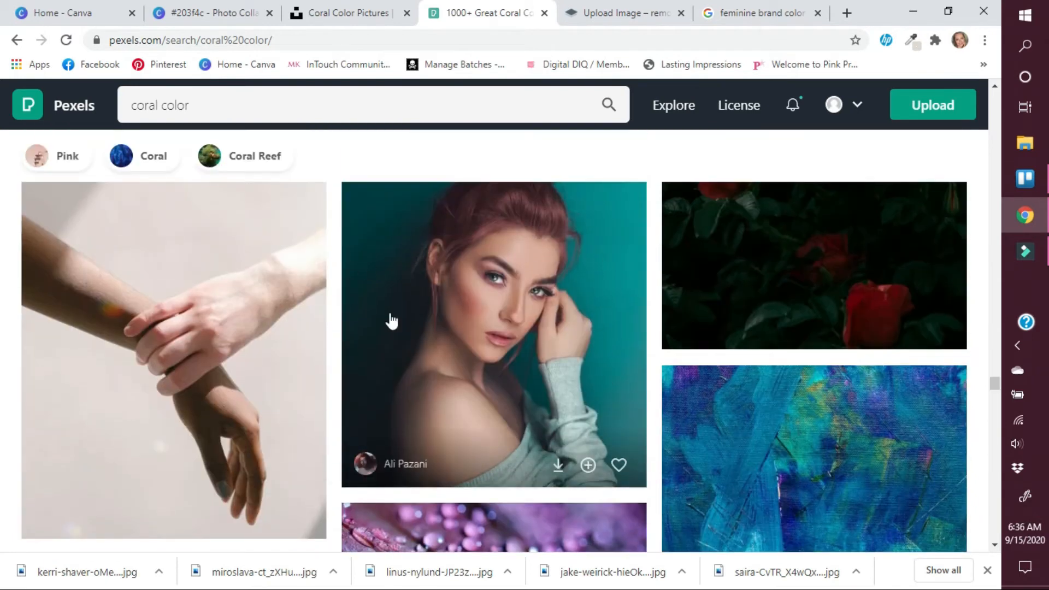
click(558, 465)
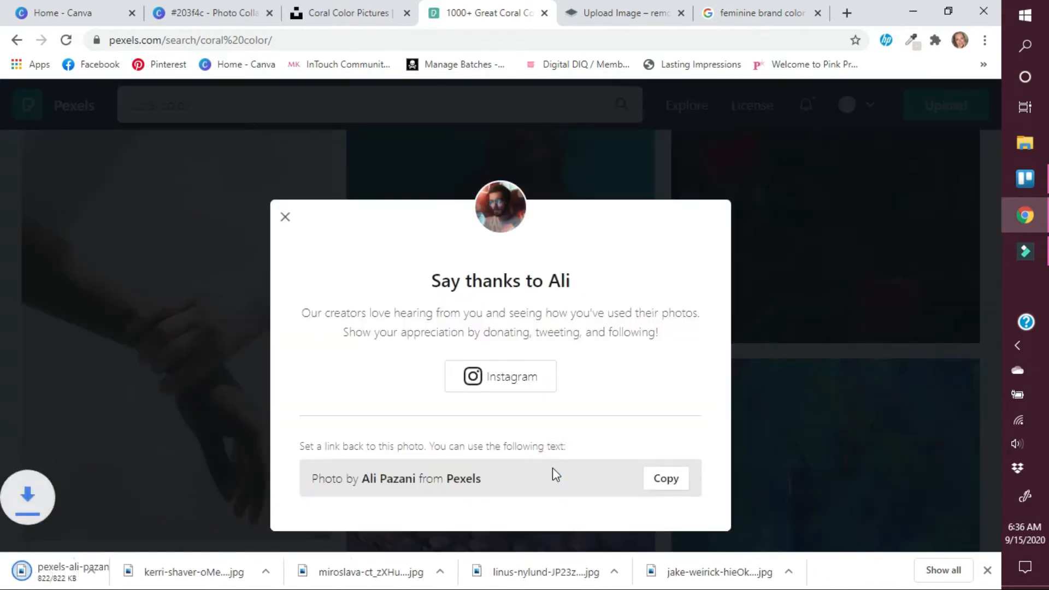
click(285, 218)
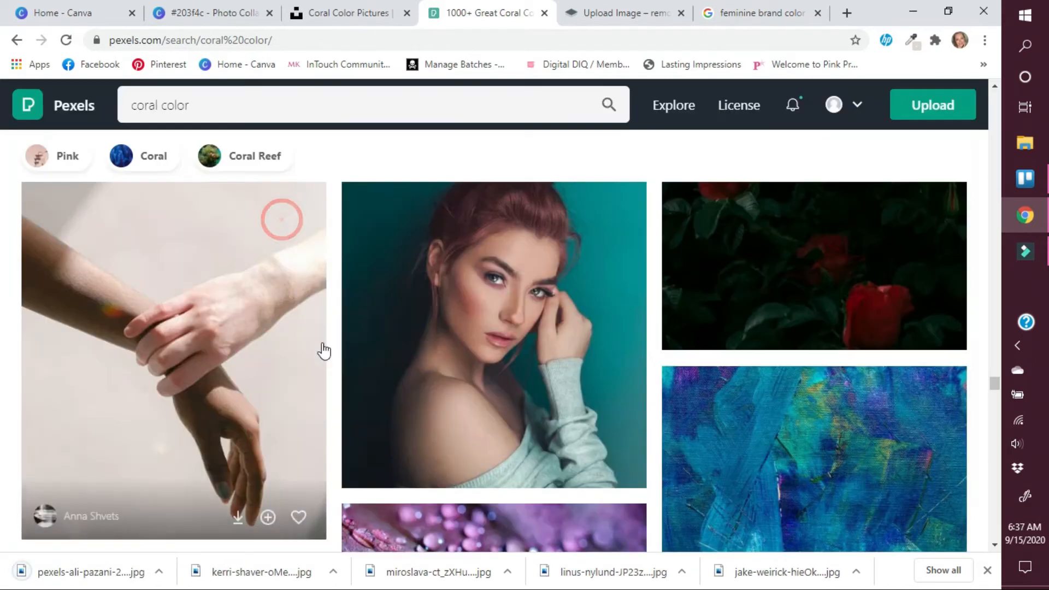
- Find and download the photo of pink and red flowers on a white background, then dismiss the thank-you pop-up
scroll(322, 355, down, 9)
scroll(352, 456, down, 7)
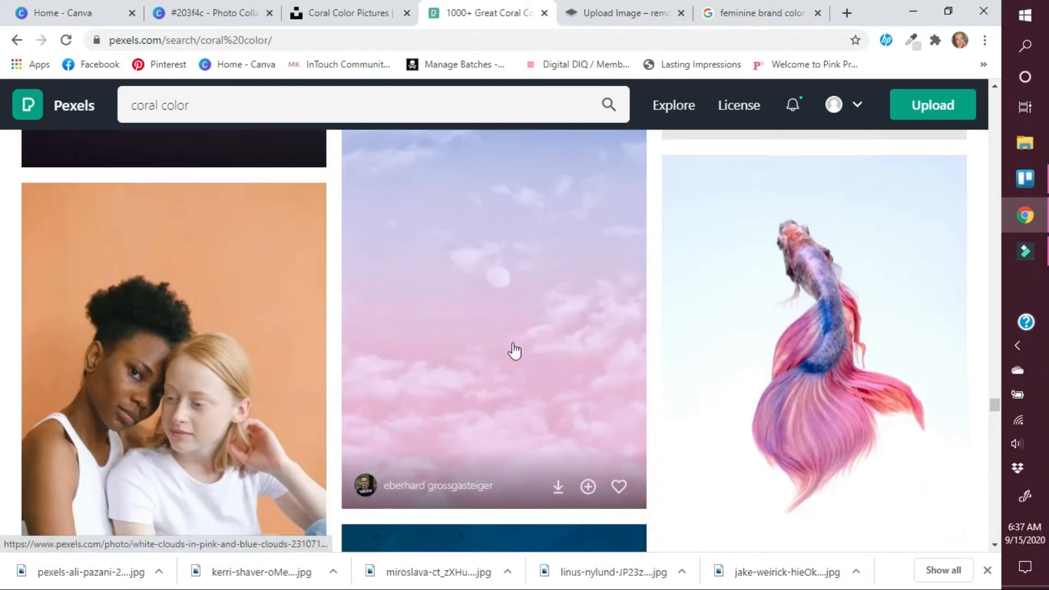
scroll(361, 455, down, 12)
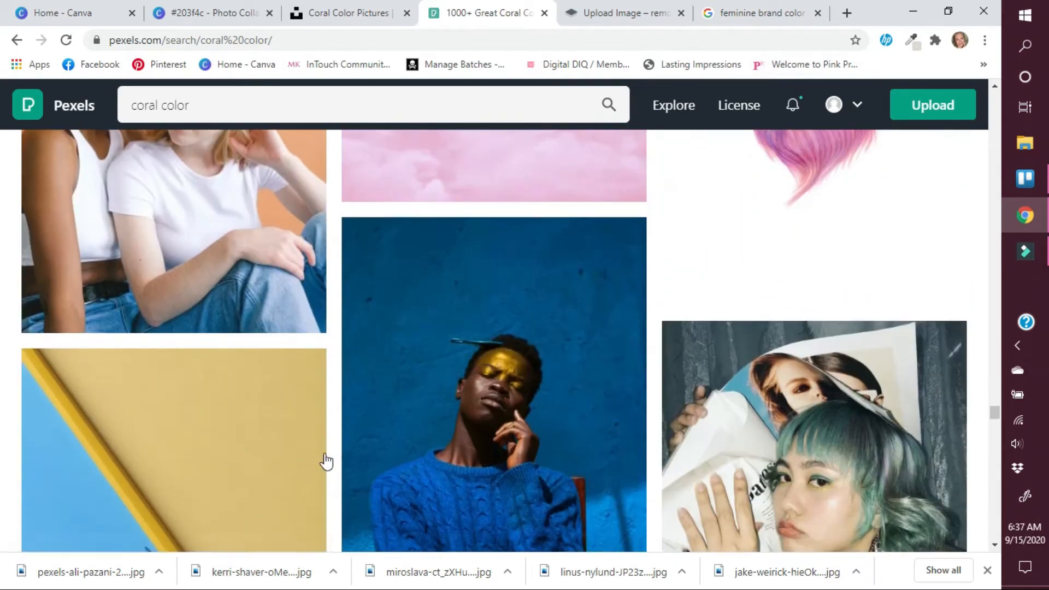
scroll(336, 492, down, 10)
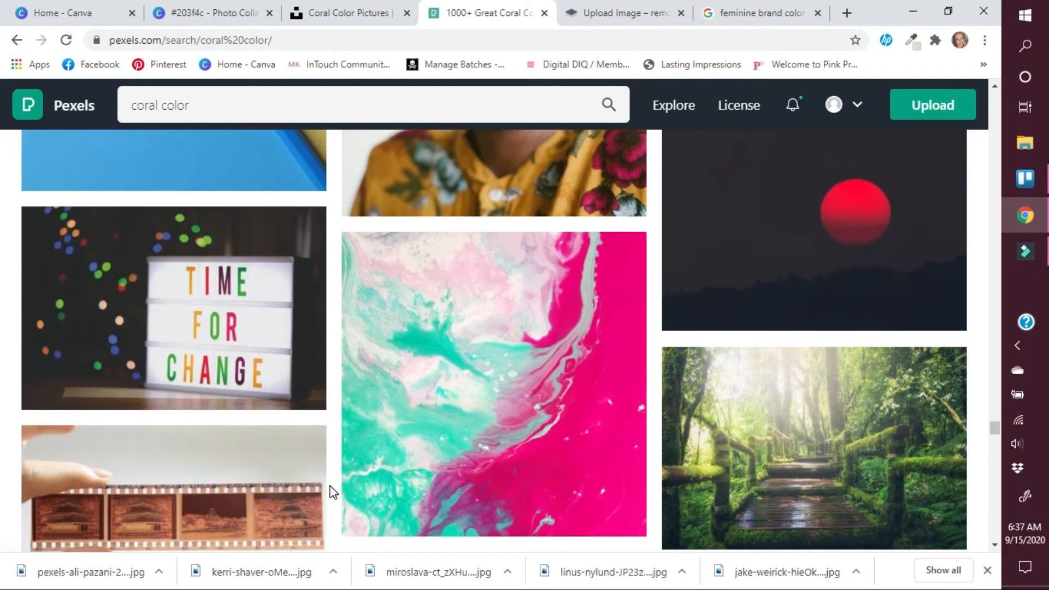
scroll(331, 492, down, 10)
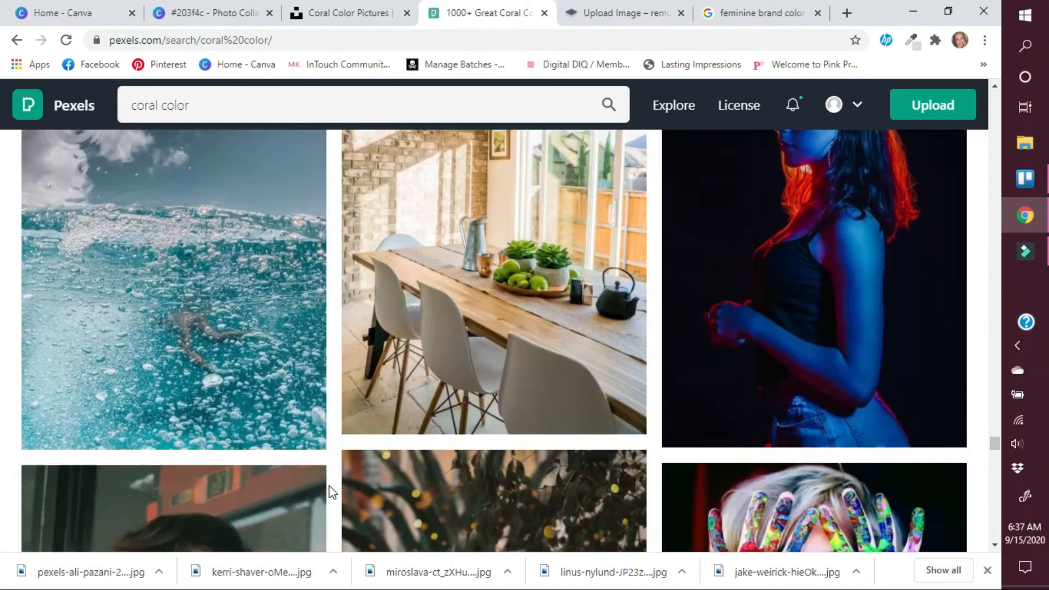
scroll(332, 492, down, 10)
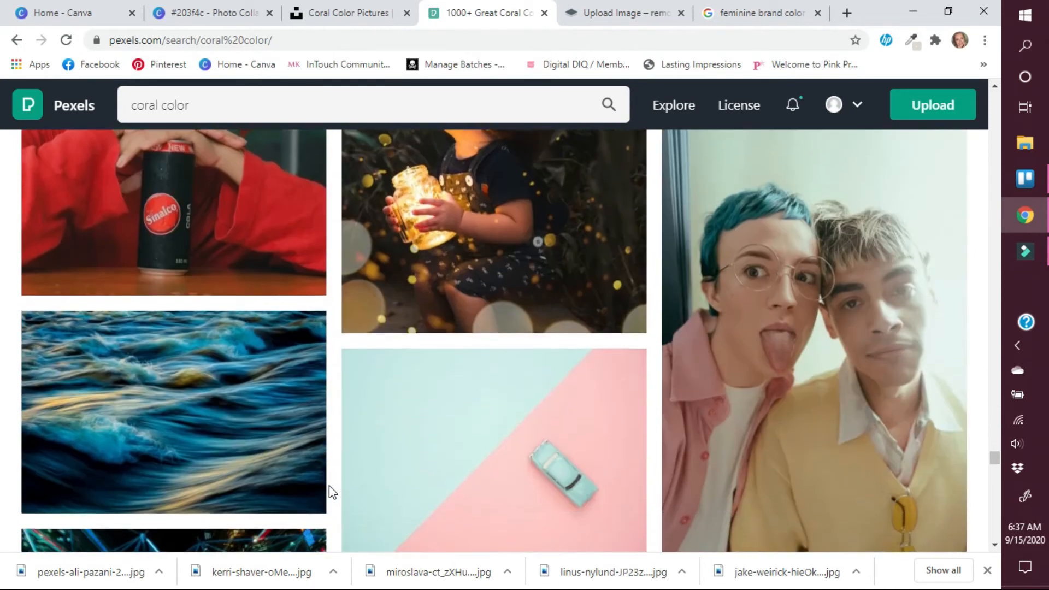
scroll(332, 492, down, 10)
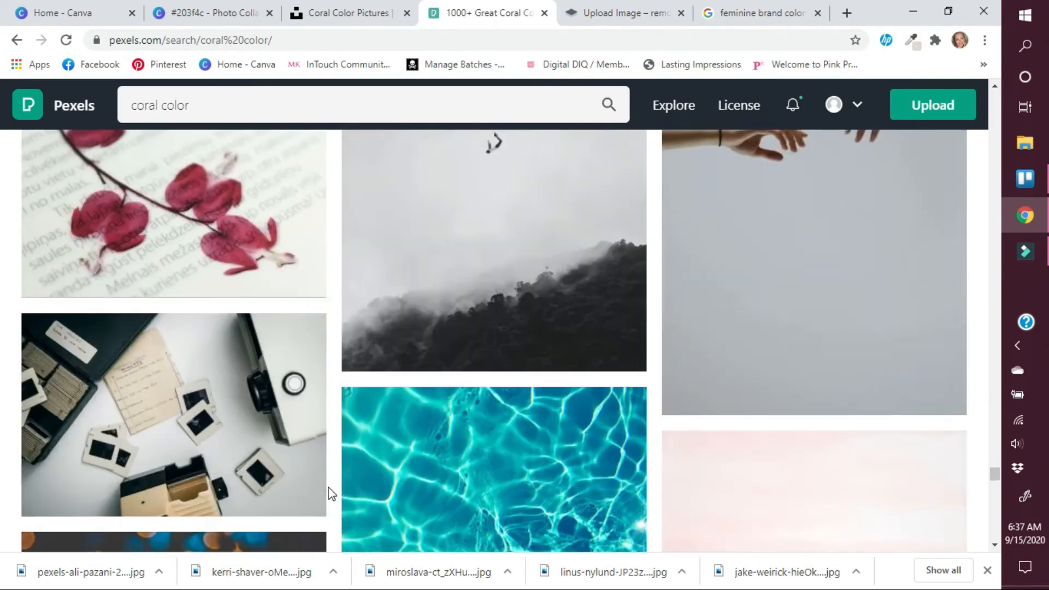
scroll(330, 495, down, 10)
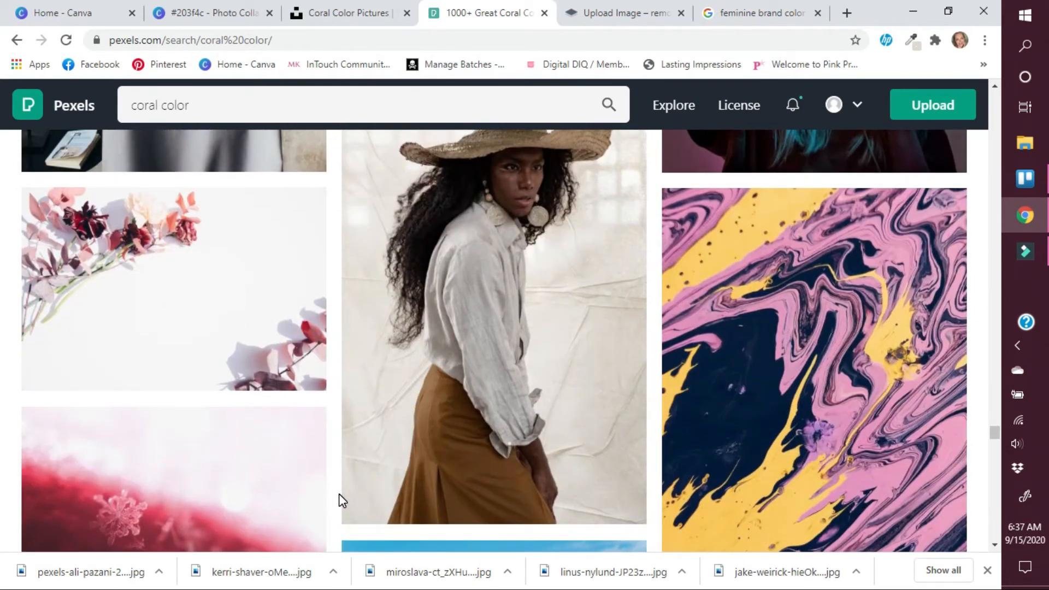
mouse_move(316, 368)
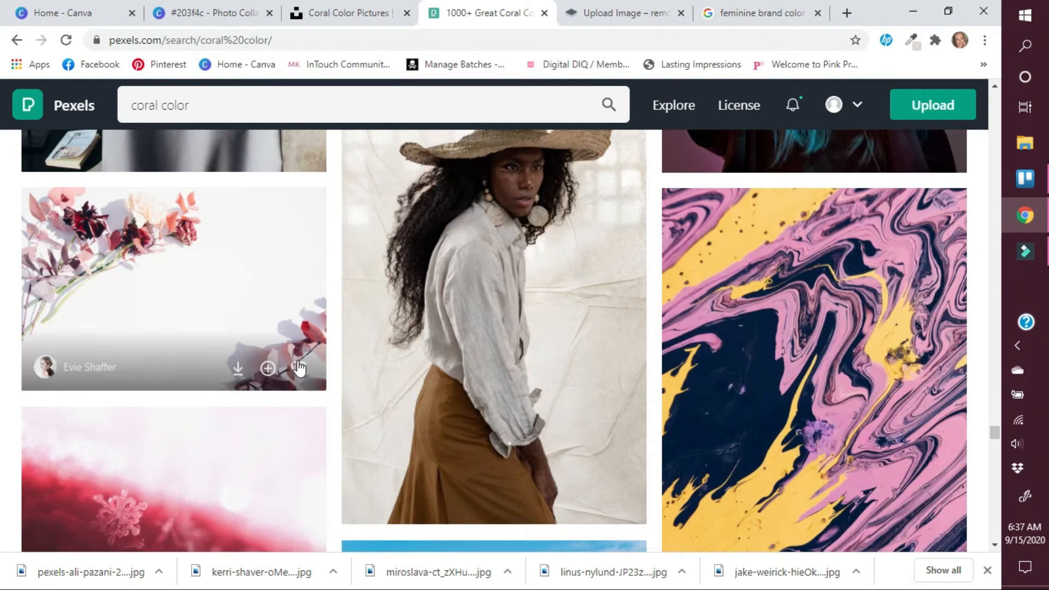
click(239, 369)
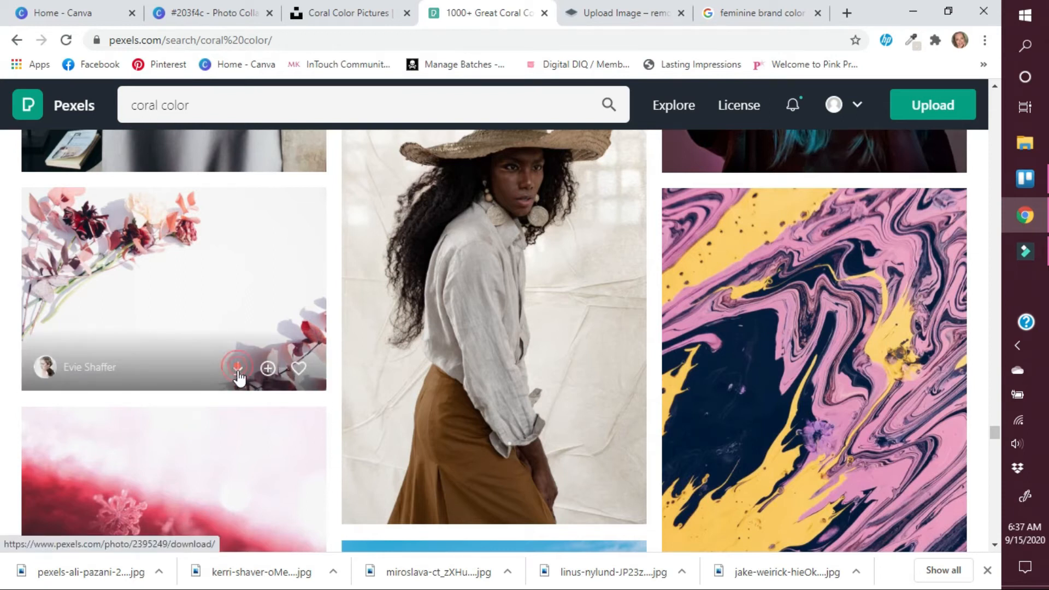
click(240, 371)
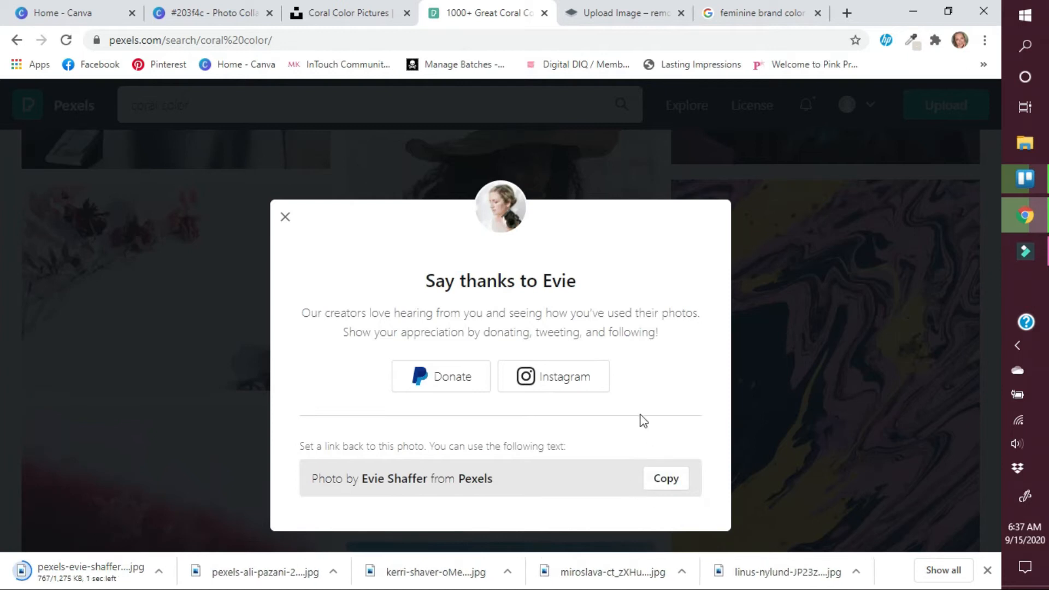
click(285, 217)
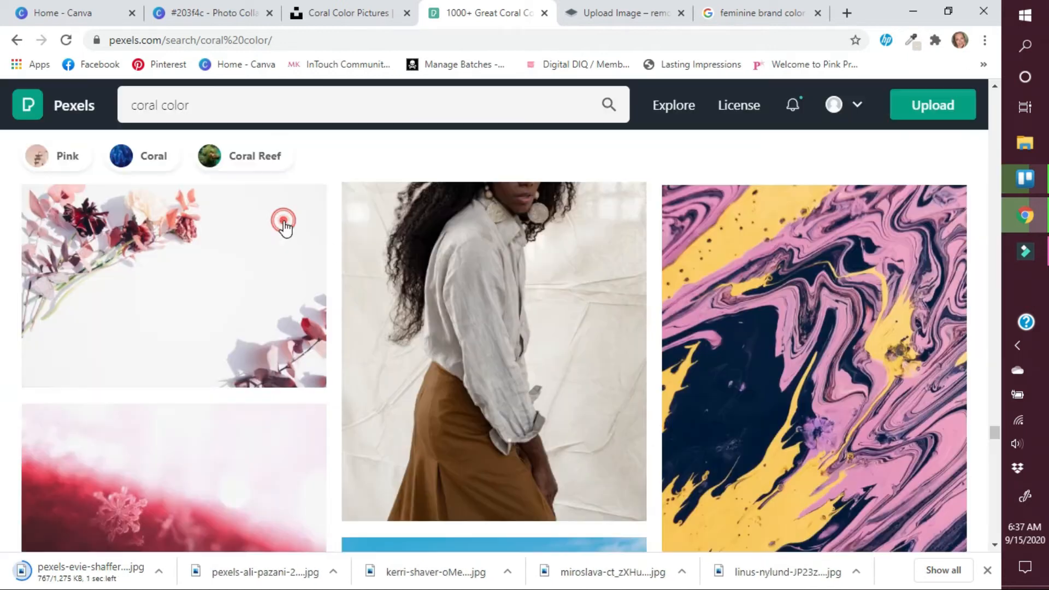
- Switch to the Canva mood board and start an image upload from the device's Downloads folder
click(184, 21)
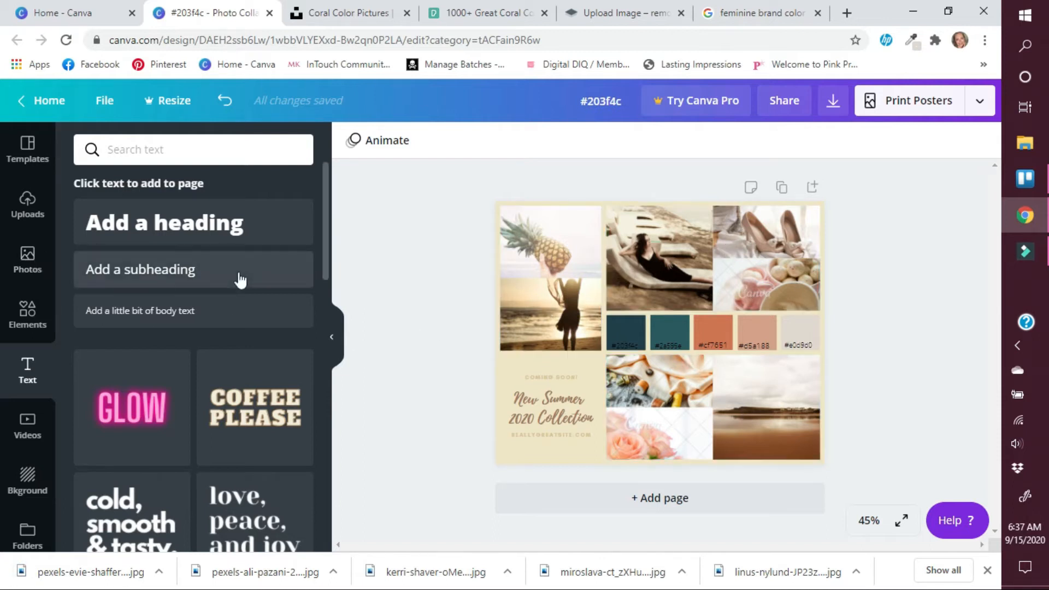
click(36, 224)
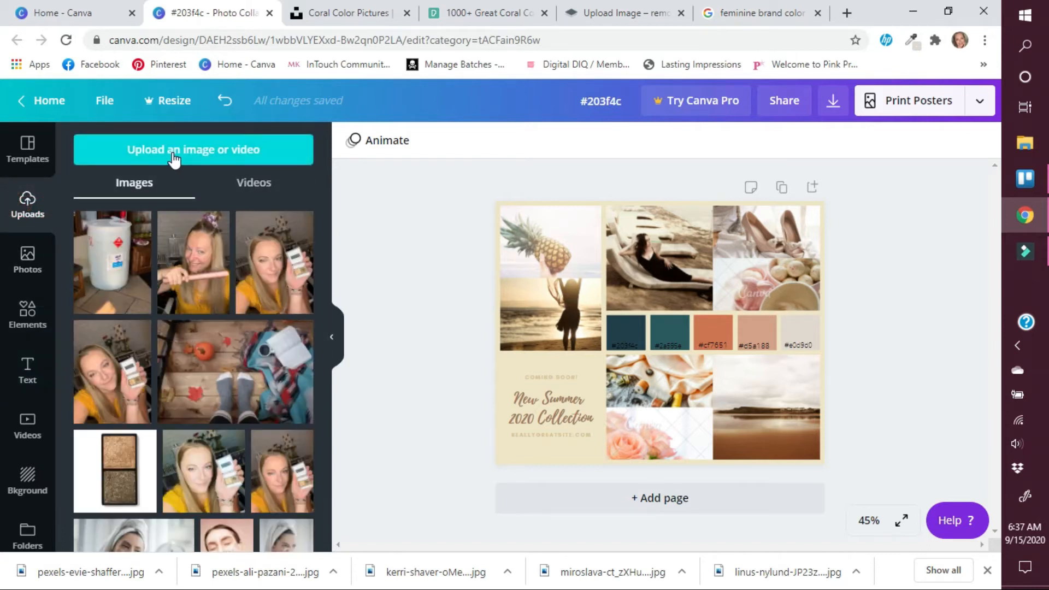
click(174, 160)
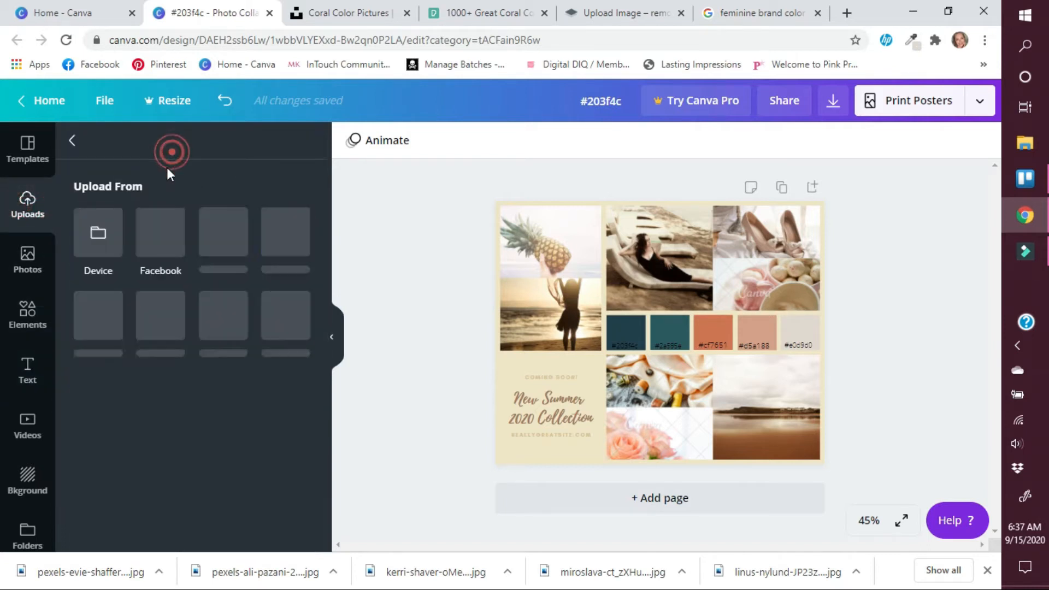
click(100, 230)
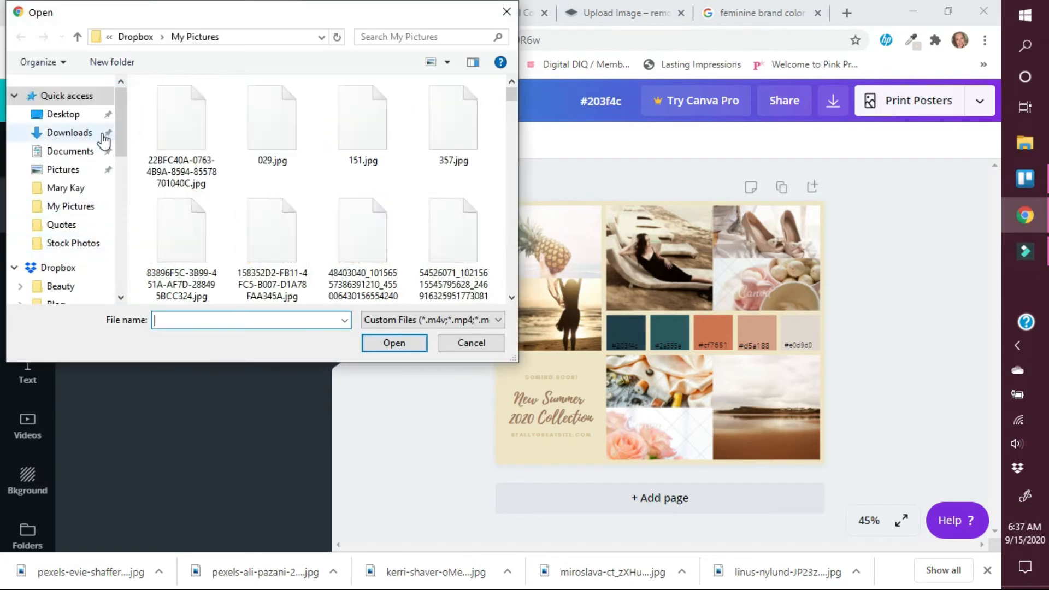
click(70, 135)
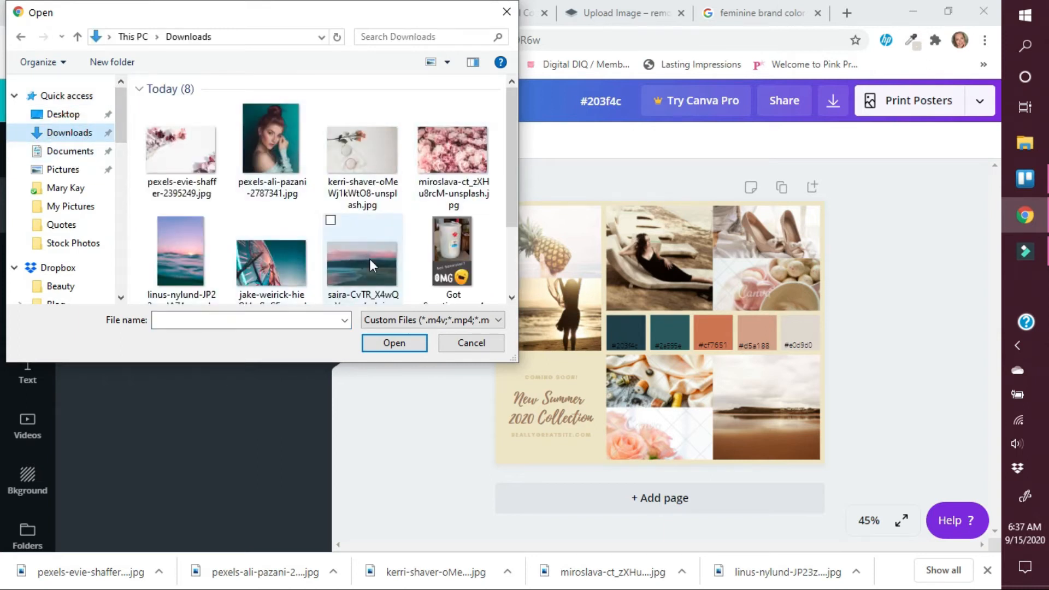
- Upload the seven downloaded Pexels and Unsplash photos to the design's image library, leaving out the MP4 video
click(148, 108)
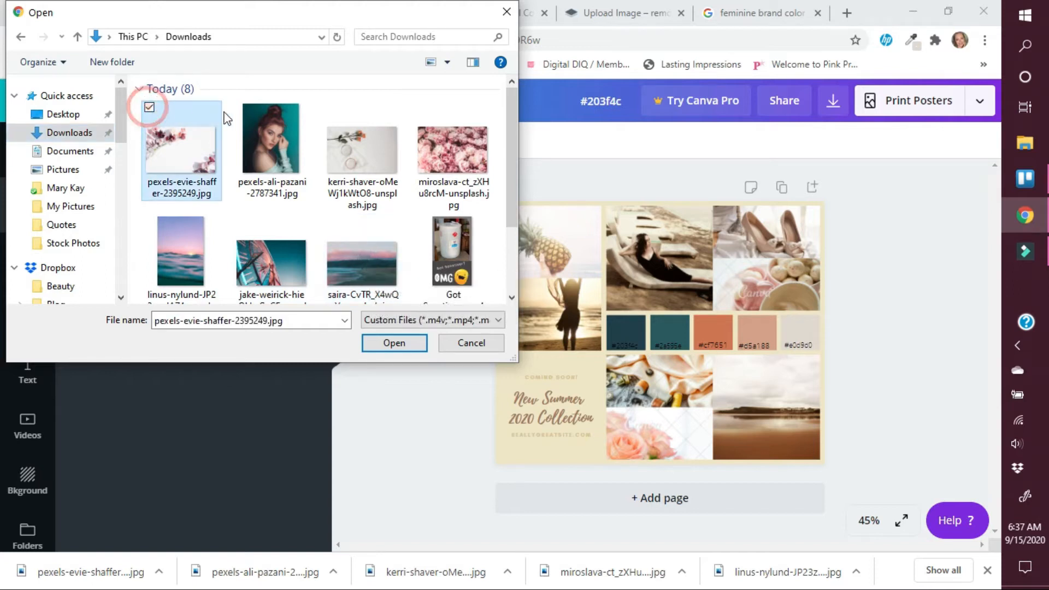
click(239, 108)
click(330, 107)
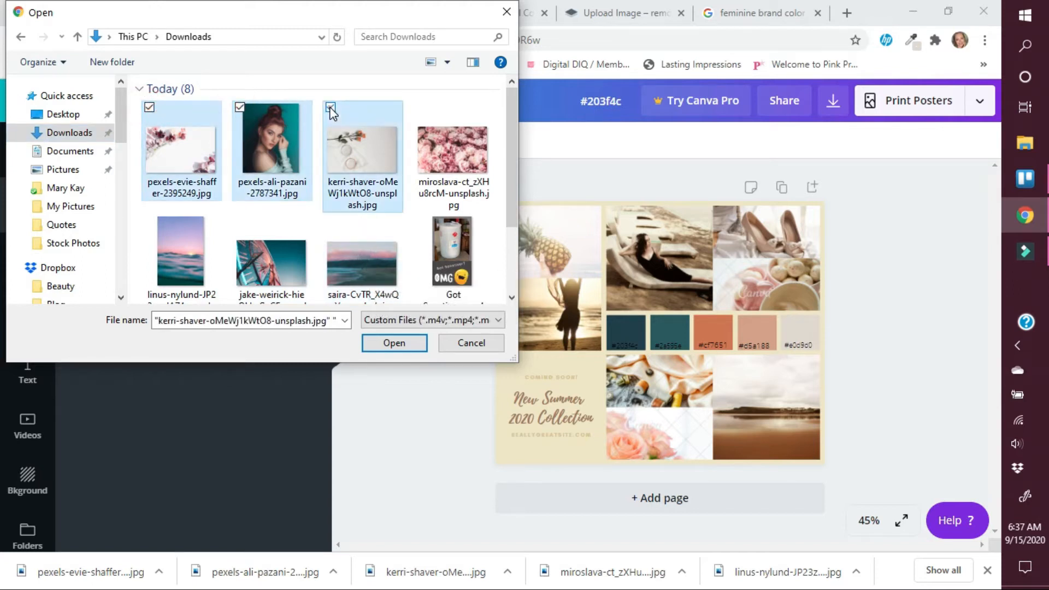
click(421, 108)
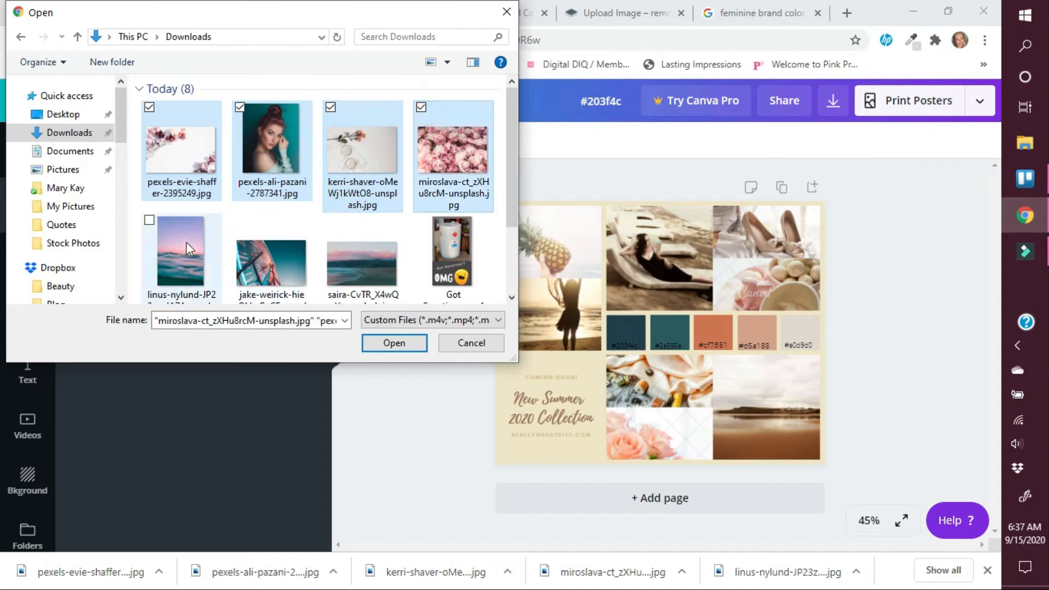
click(149, 225)
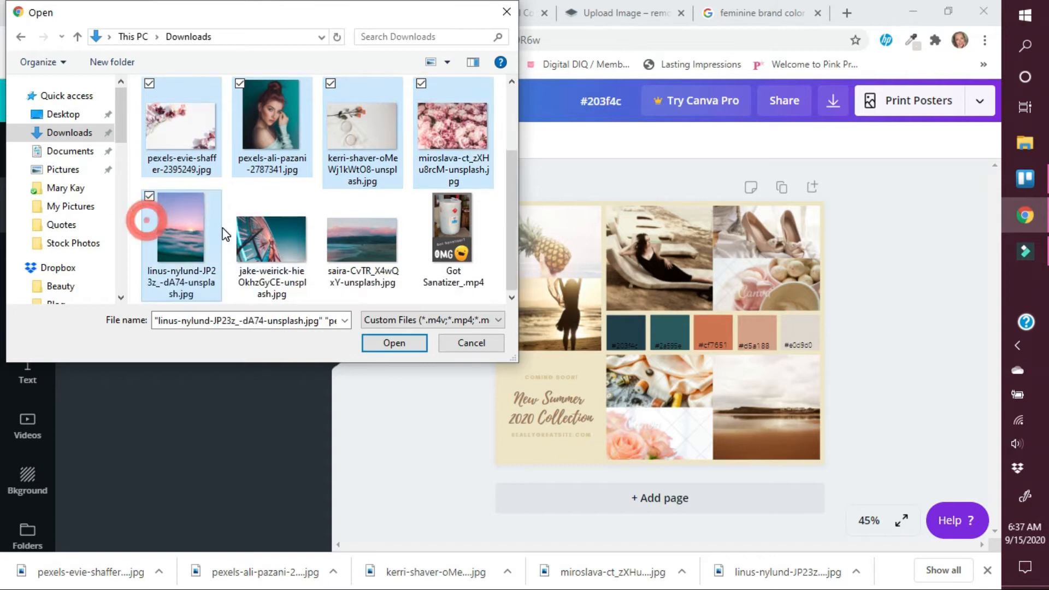
click(241, 197)
click(330, 197)
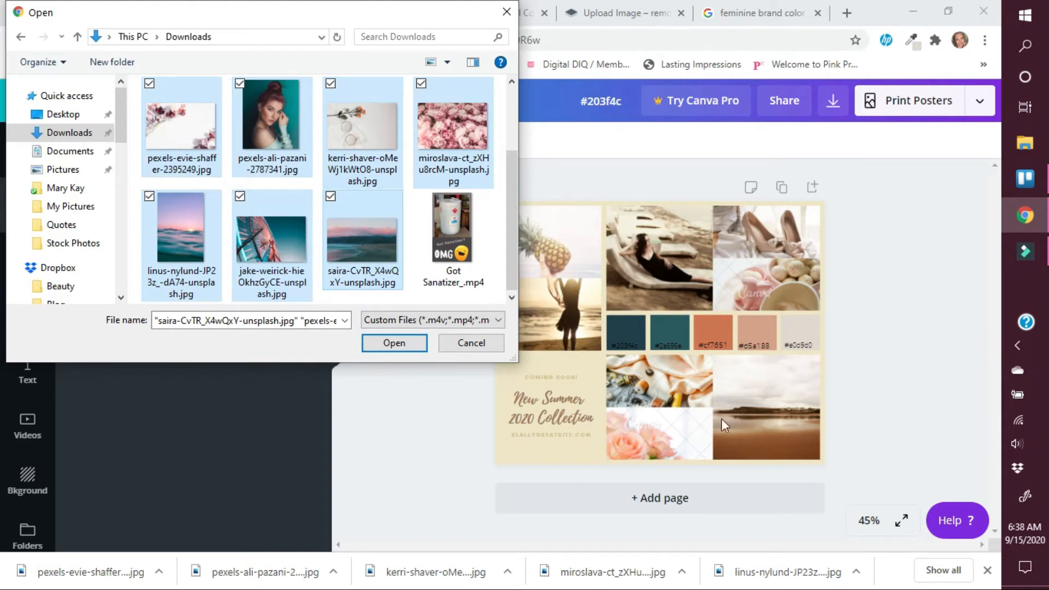
click(401, 343)
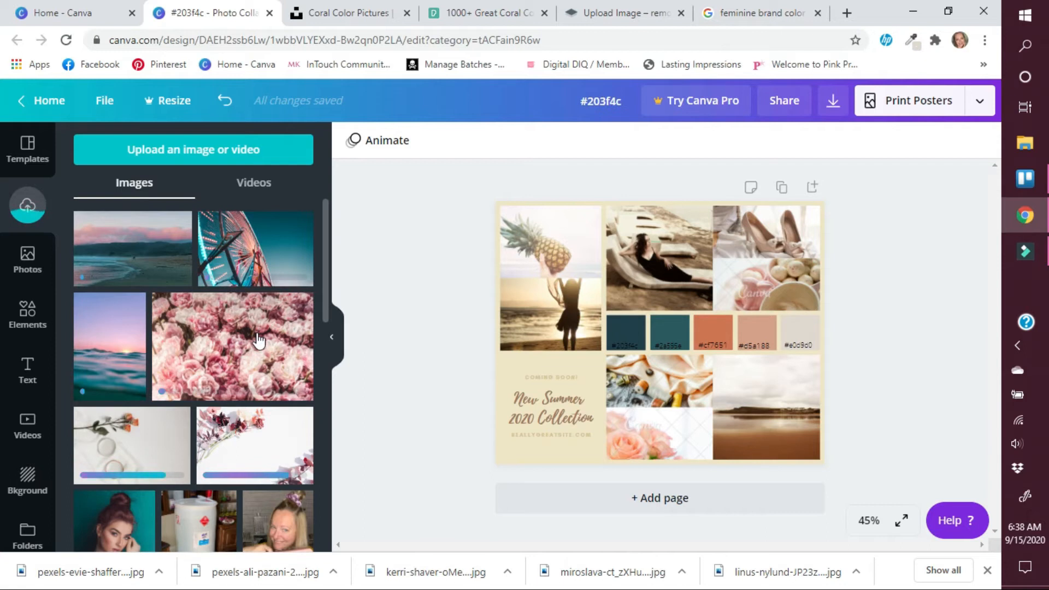
- Look through the uploaded images and fill the large cell at the board's lower right with the portrait of the red-haired woman
scroll(258, 341, down, 10)
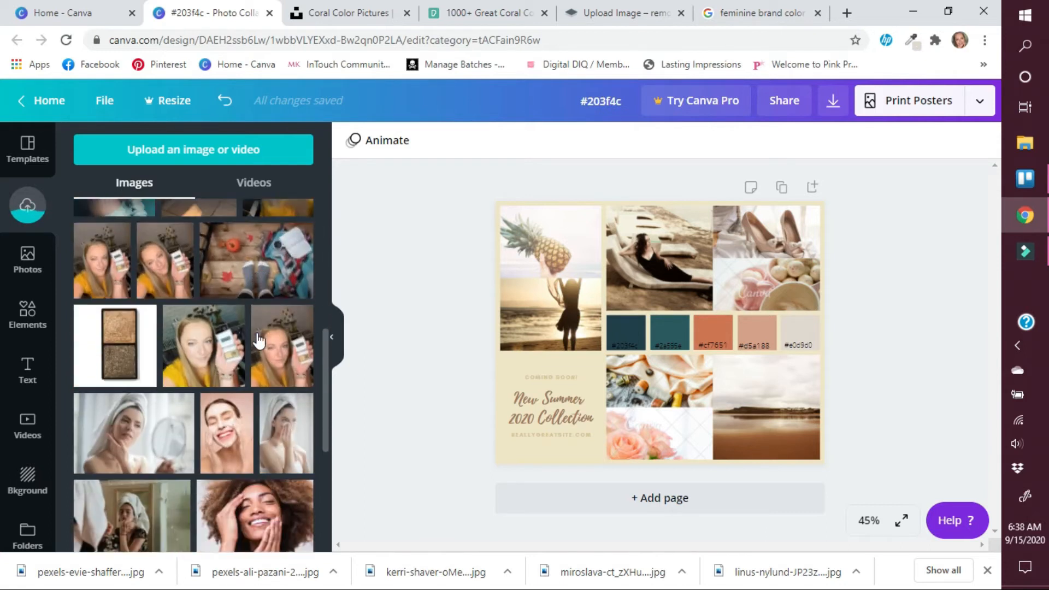
scroll(175, 489, down, 5)
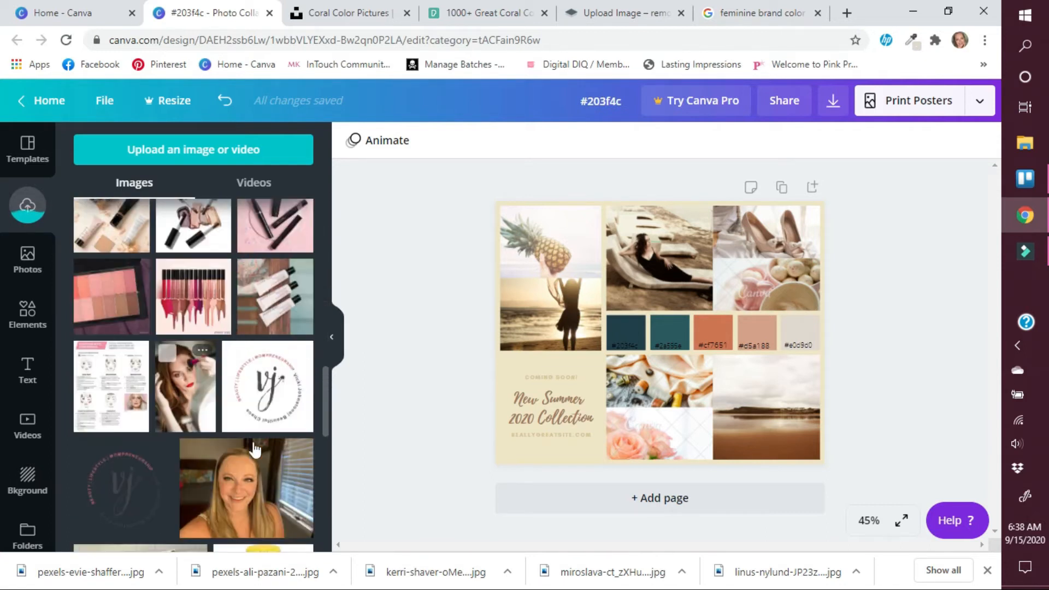
scroll(167, 437, down, 2)
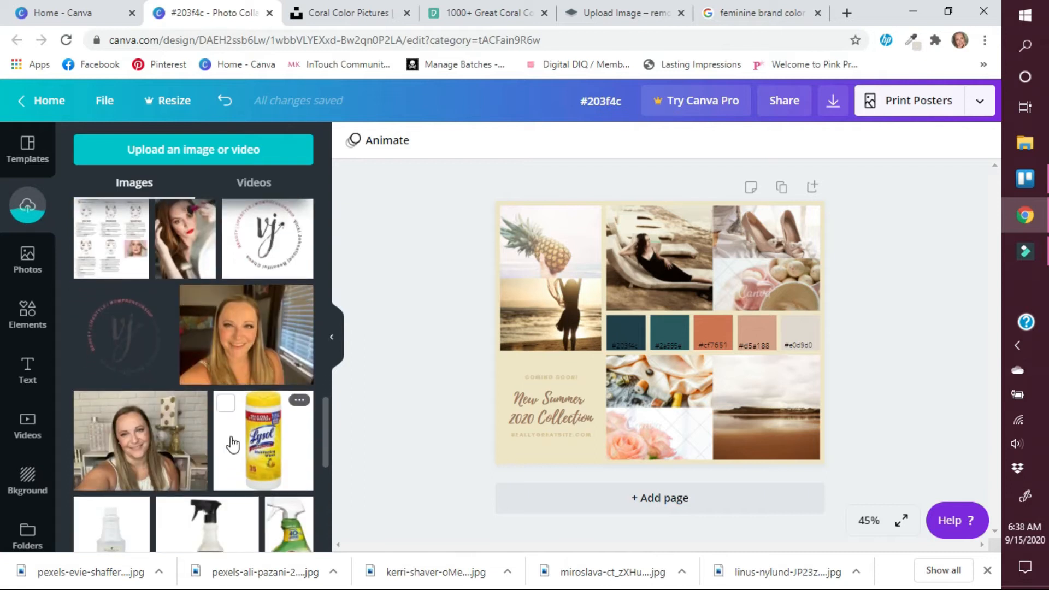
scroll(232, 434, up, 4)
scroll(233, 435, up, 8)
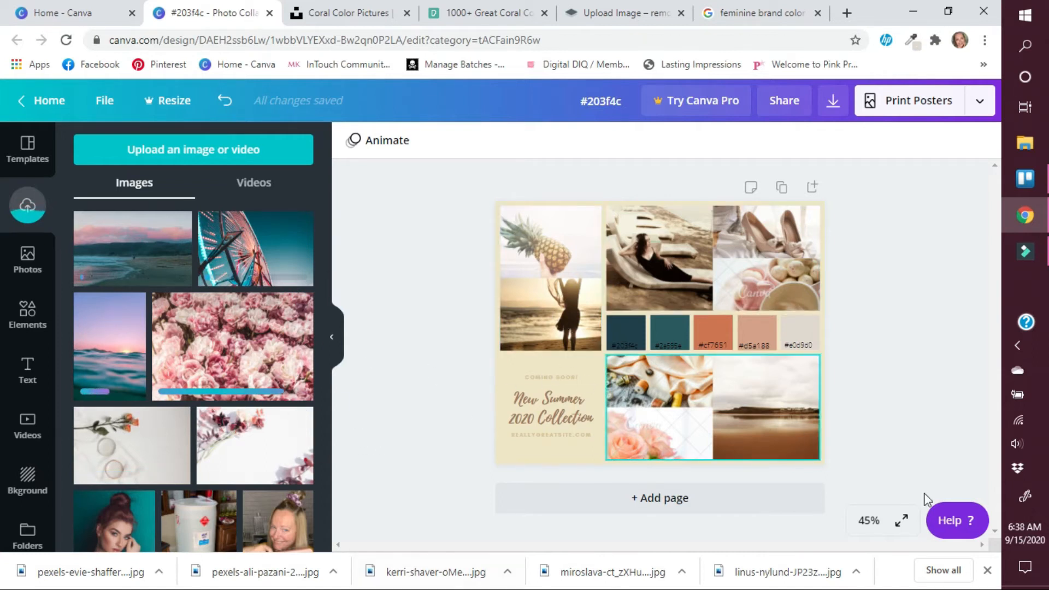
scroll(309, 437, down, 1)
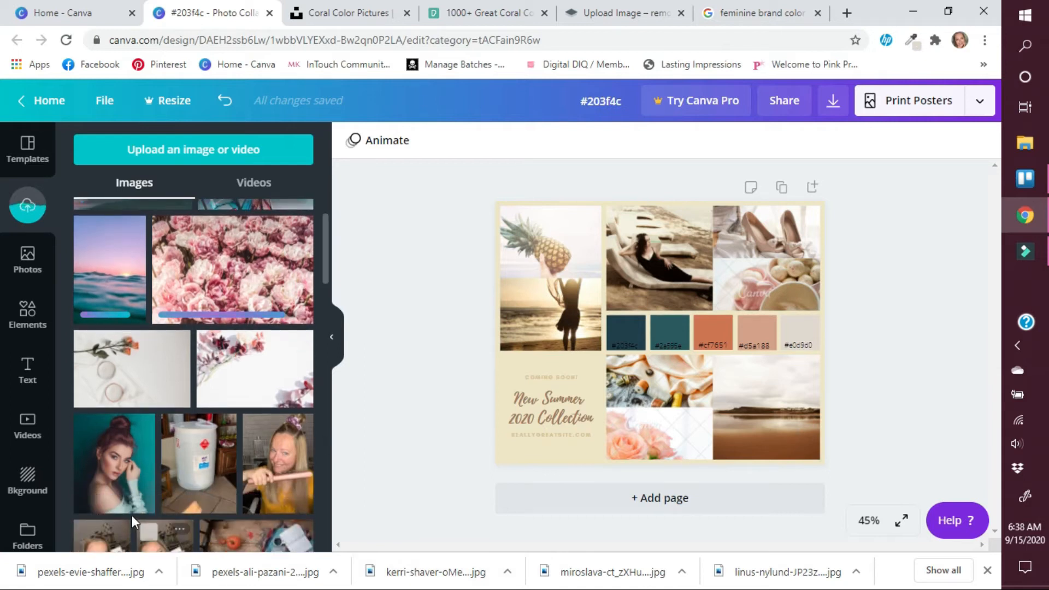
drag(117, 480, 784, 434)
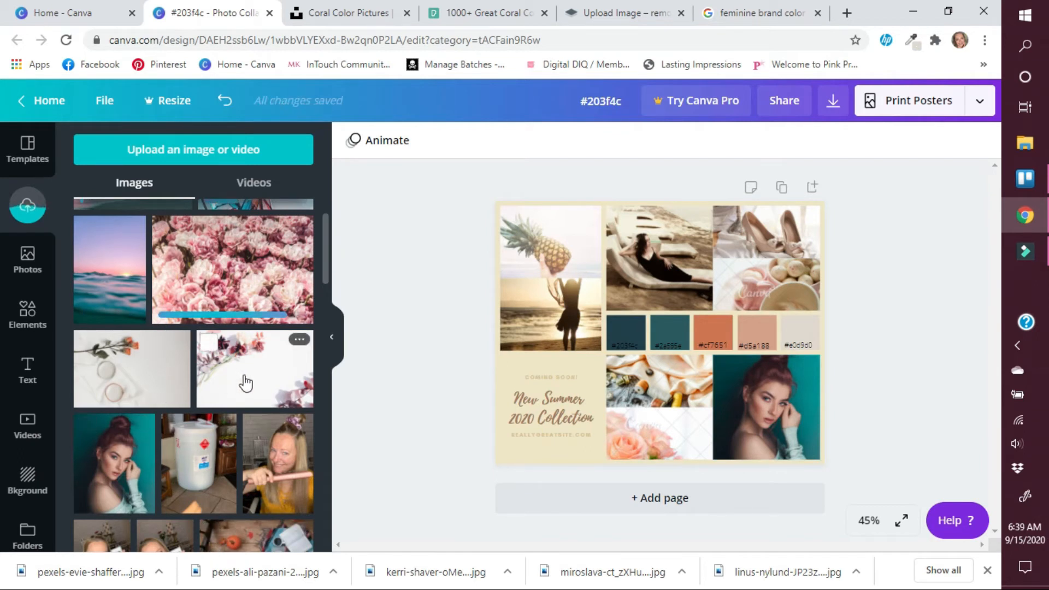
- Place the white-background flowers in the board's top-left cell, the orange roses in the lower-middle cell, and the pink peonies in the top-right cell
drag(240, 381, 402, 317)
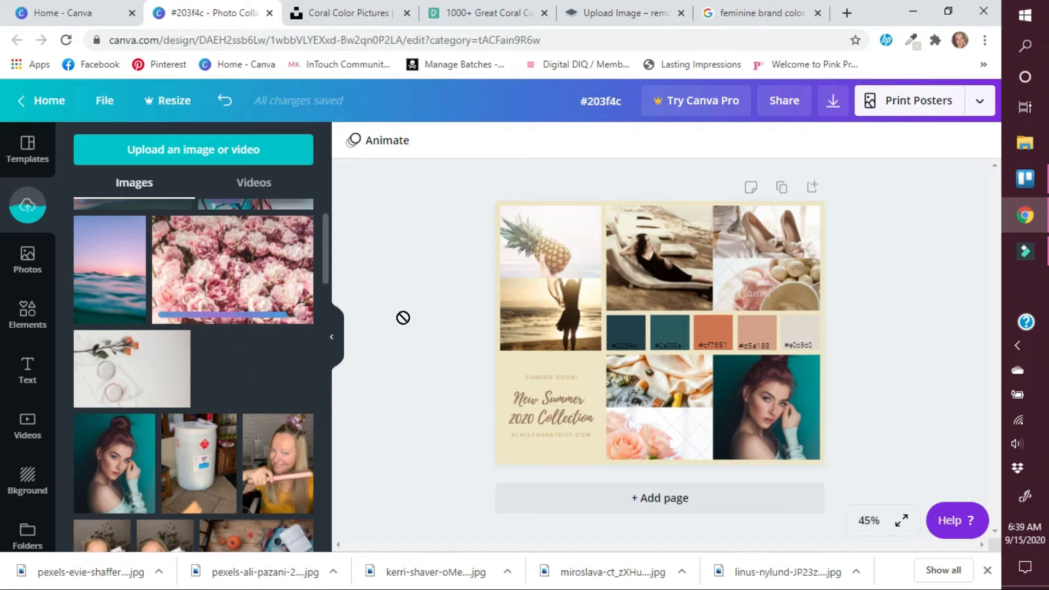
drag(474, 273, 524, 259)
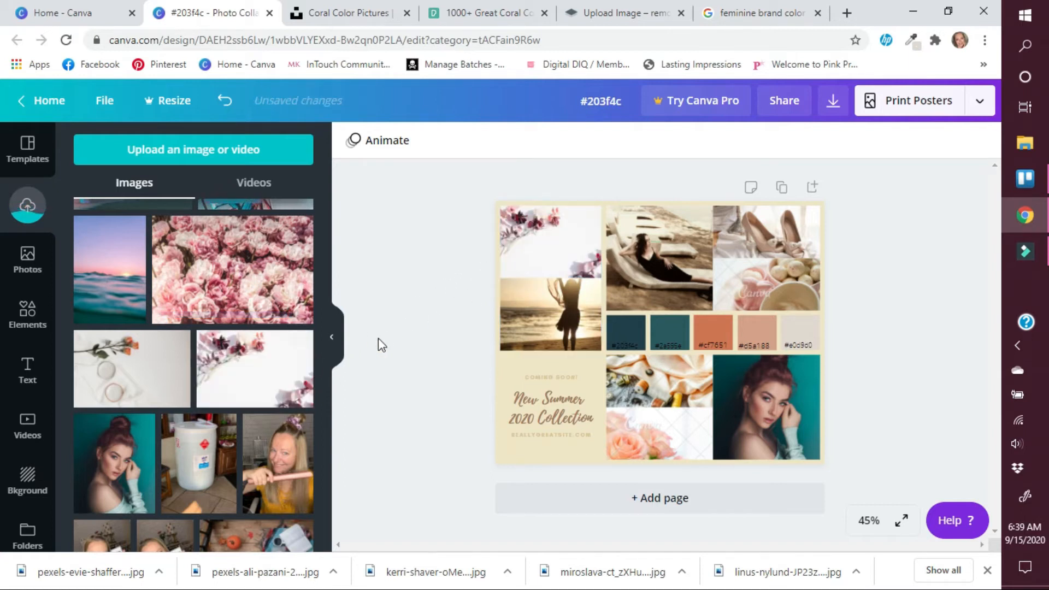
drag(138, 377, 240, 404)
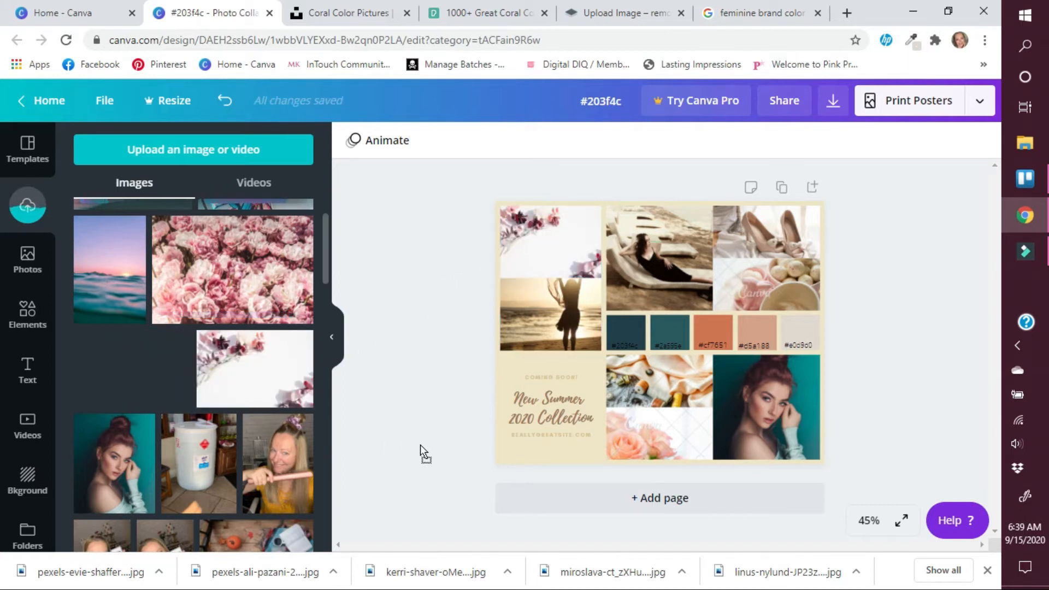
drag(421, 445, 631, 441)
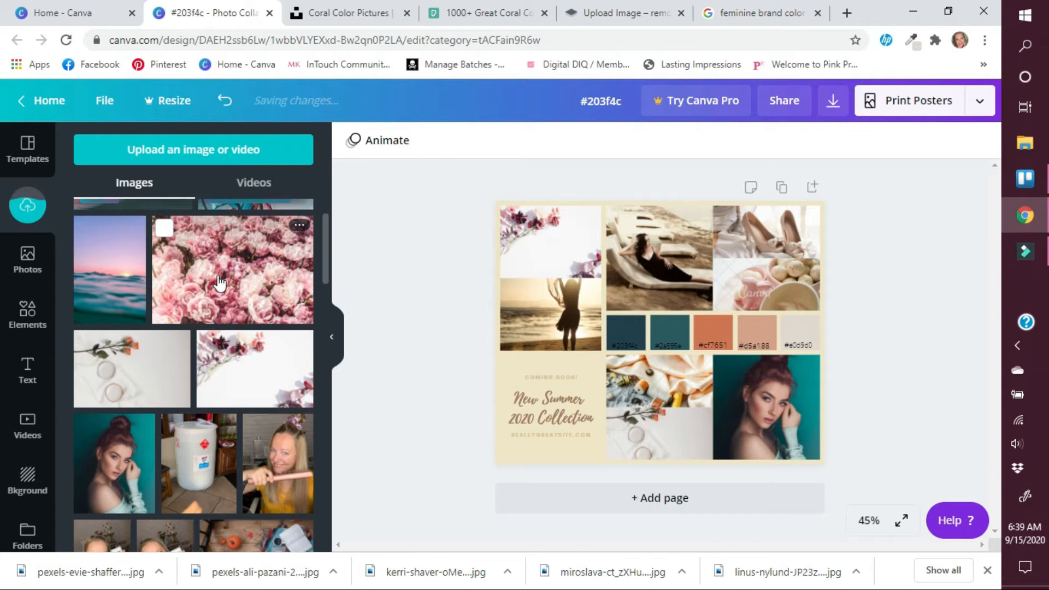
drag(223, 284, 739, 234)
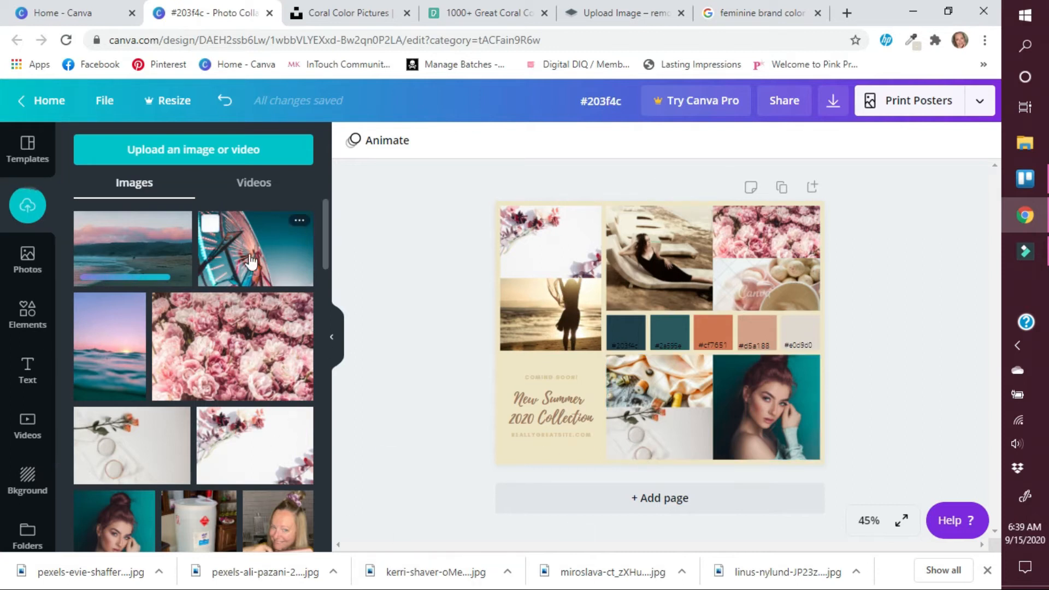
- Fill the tall upper cell with the coral structure on teal, the cell below the flowers with the ocean sunset, and the top-right cell with the pink-sky beach
drag(243, 266, 658, 257)
drag(102, 372, 513, 336)
drag(122, 262, 765, 232)
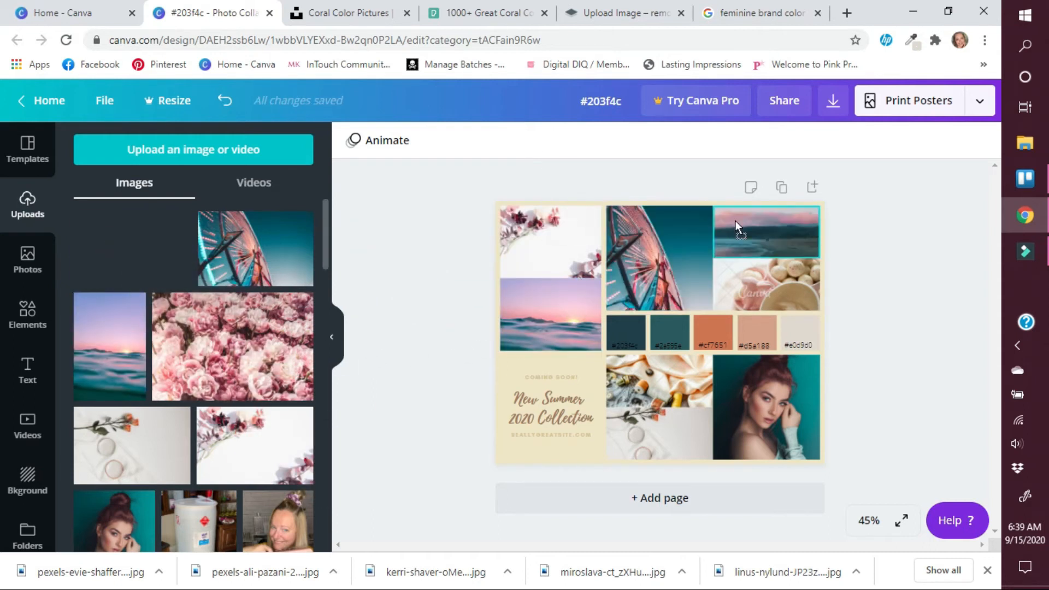
- Find the uploaded photo of the pink wall with the green shutter and place it in the cell above the orange roses
scroll(202, 388, down, 10)
scroll(188, 409, down, 5)
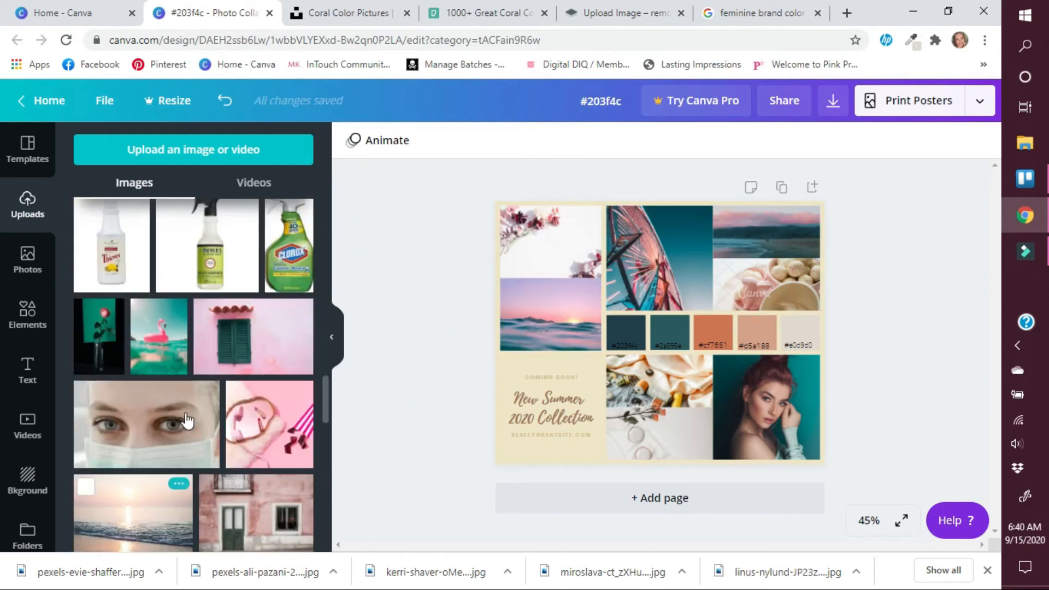
scroll(205, 375, down, 10)
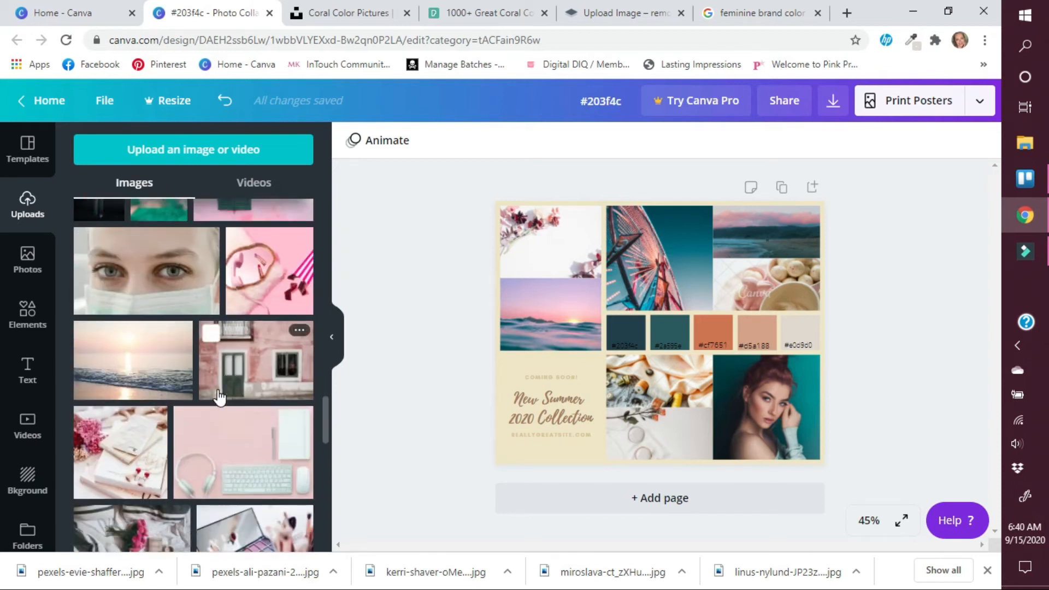
scroll(236, 375, down, 5)
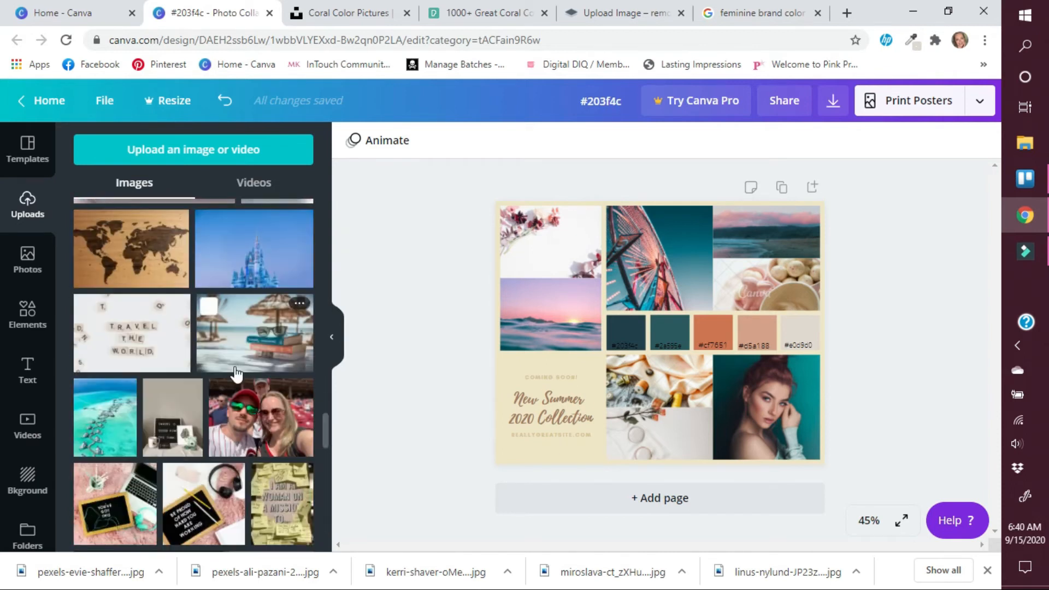
scroll(262, 383, down, 8)
scroll(264, 385, up, 15)
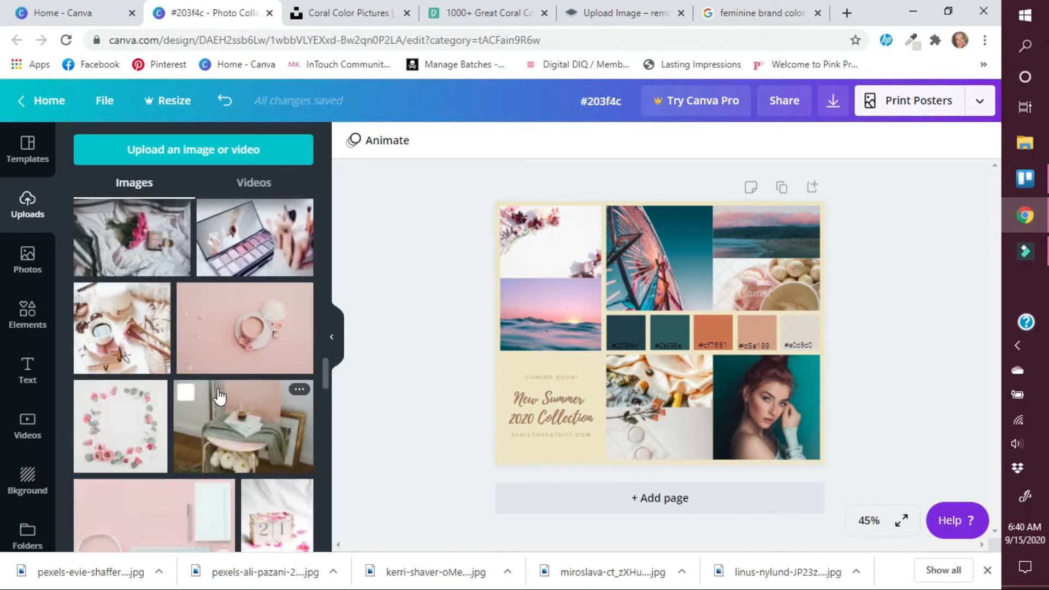
scroll(229, 418, up, 10)
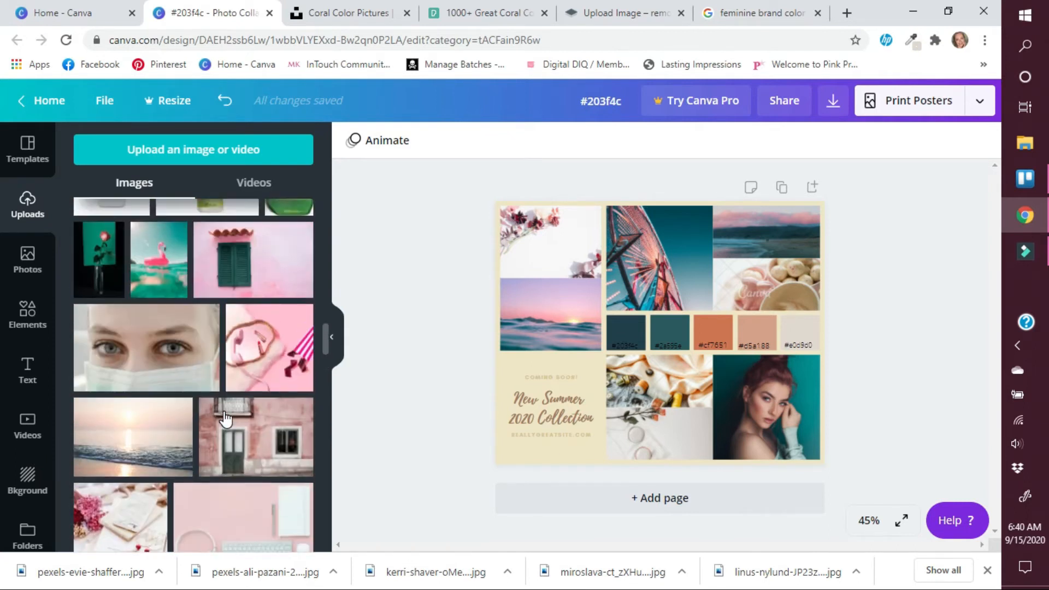
scroll(223, 421, up, 1)
drag(159, 341, 628, 380)
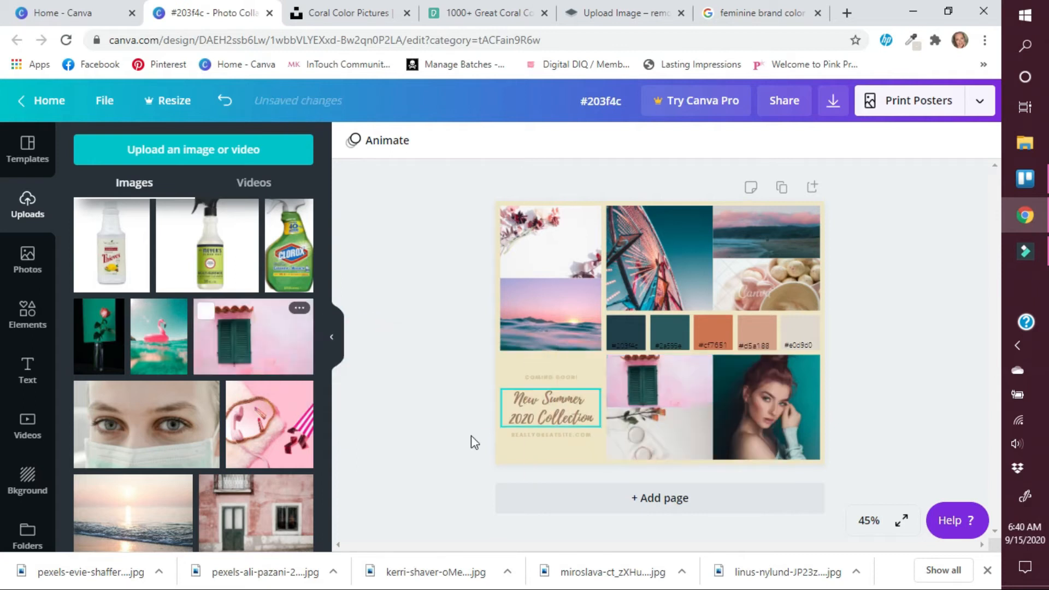
click(380, 446)
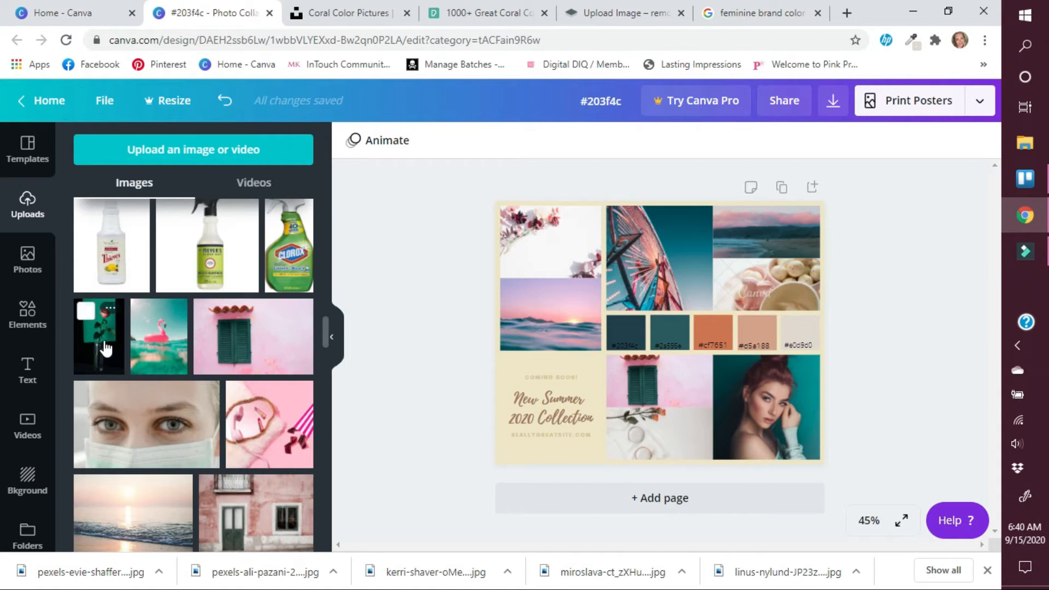
- Place the red rose photo in the cell below the pink-sky beach and reposition it so the bloom sits inside the frame
drag(102, 343, 745, 285)
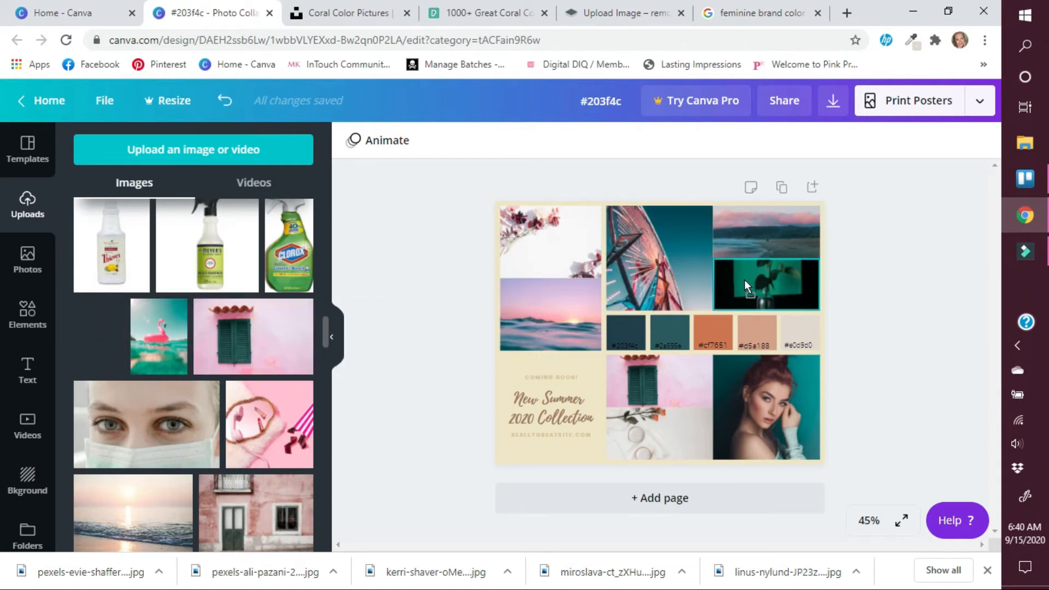
double_click(764, 282)
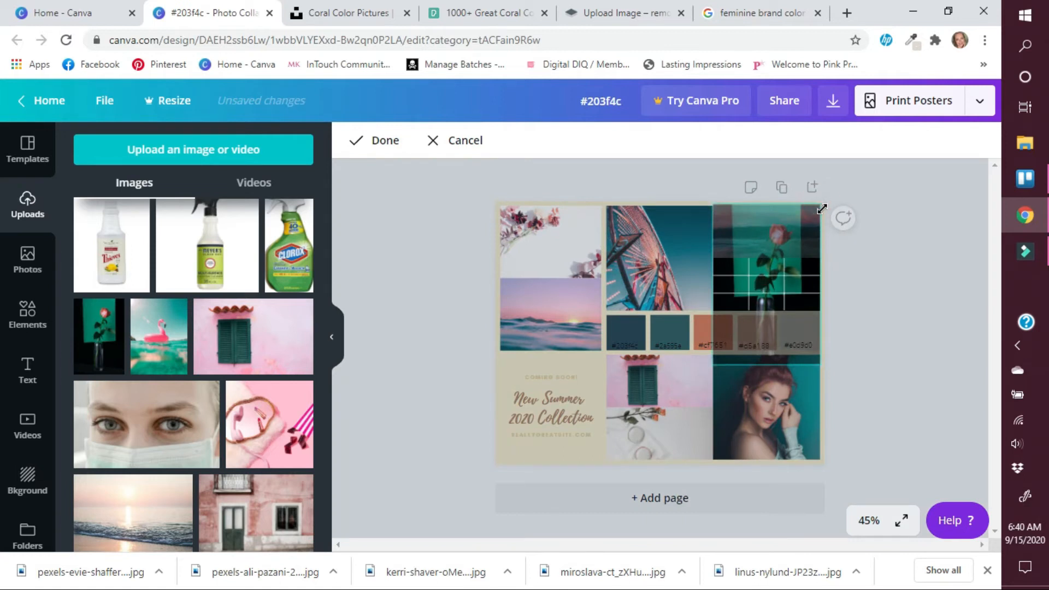
drag(776, 287, 778, 325)
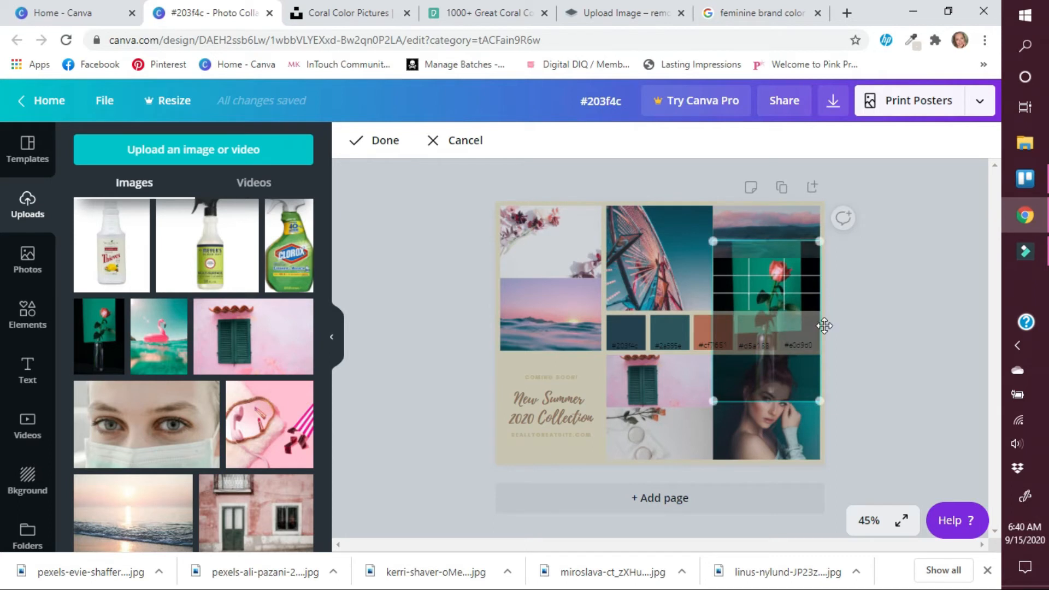
click(901, 320)
click(791, 287)
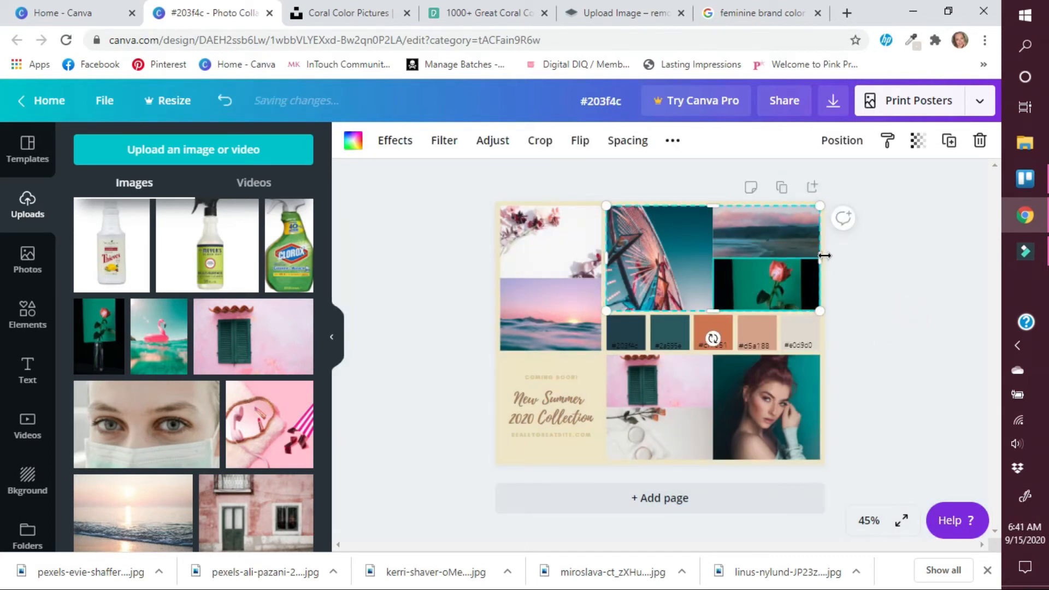
click(885, 309)
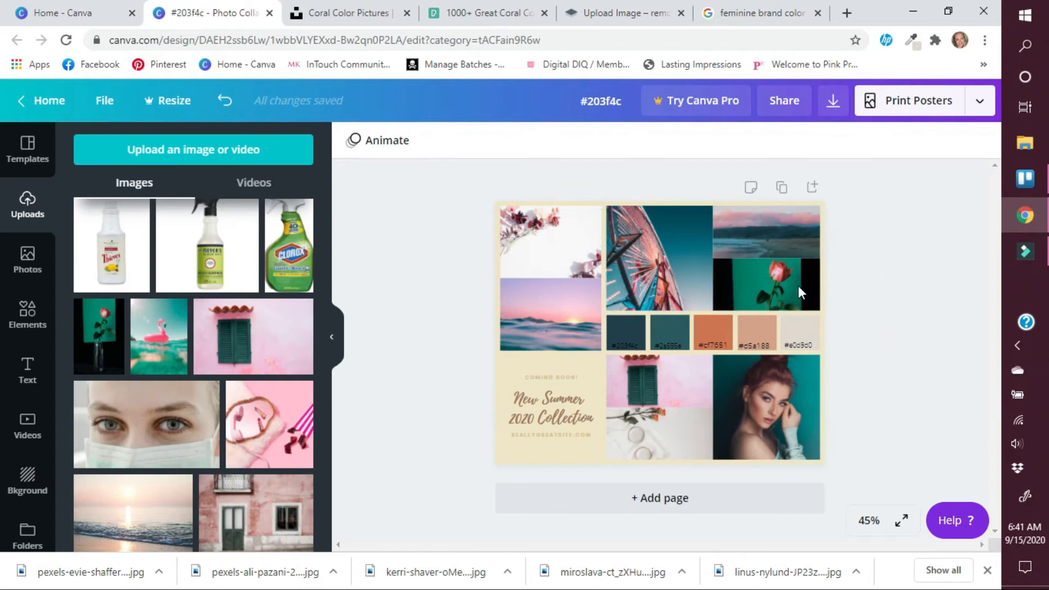
- Try to resize the red rose photo within its cell
click(783, 273)
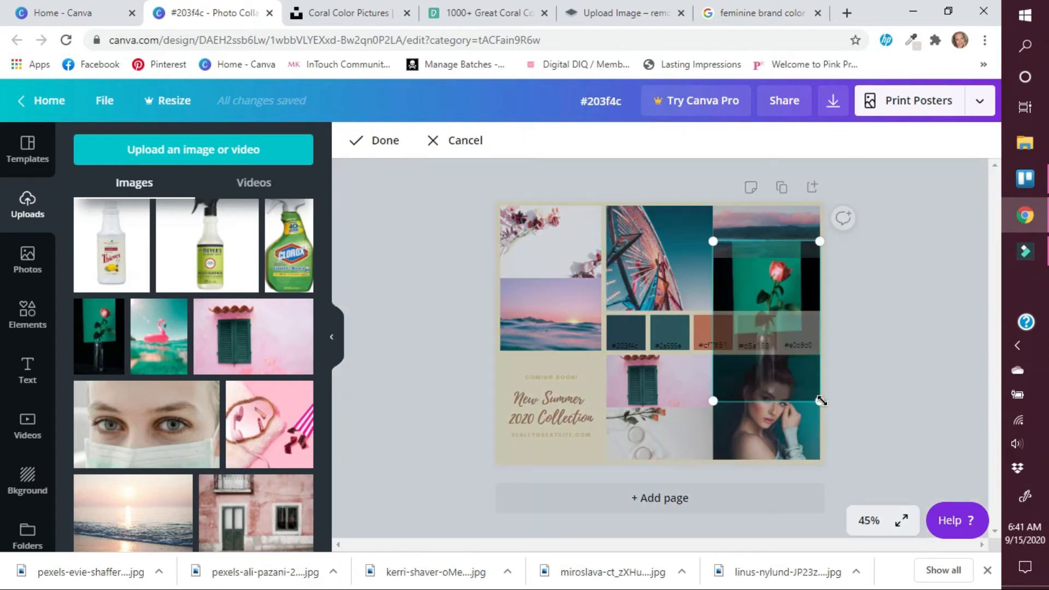
drag(819, 401, 833, 385)
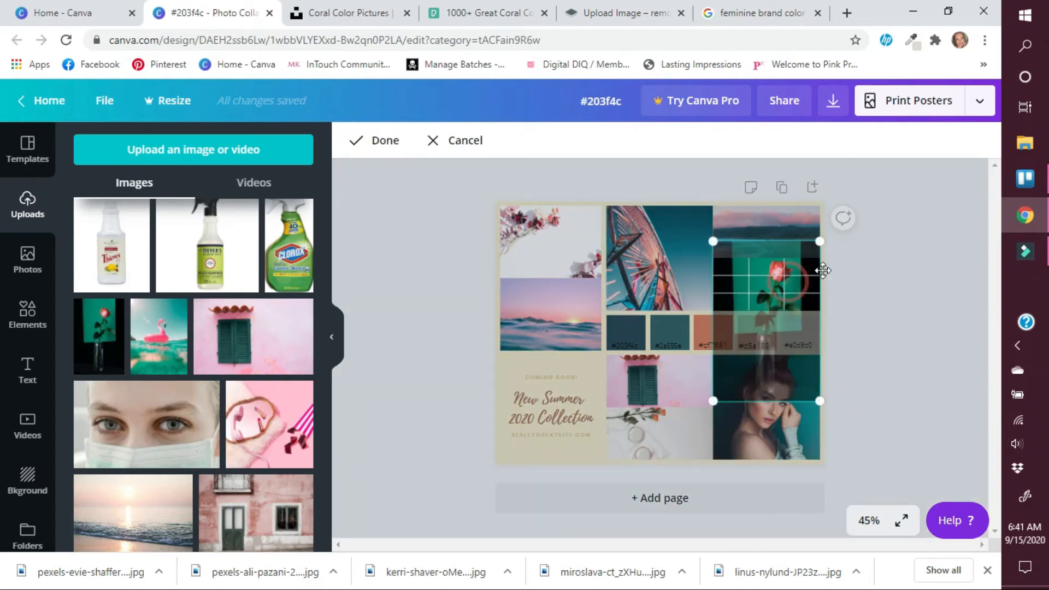
click(853, 304)
click(844, 310)
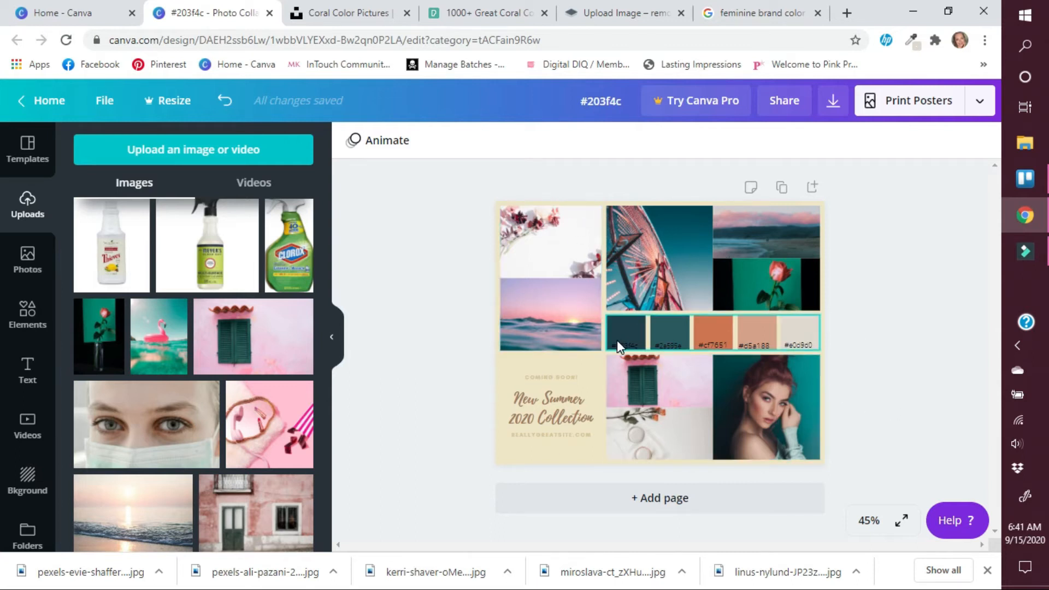
- Delete the red rose image from its cell, keeping the grid
click(769, 281)
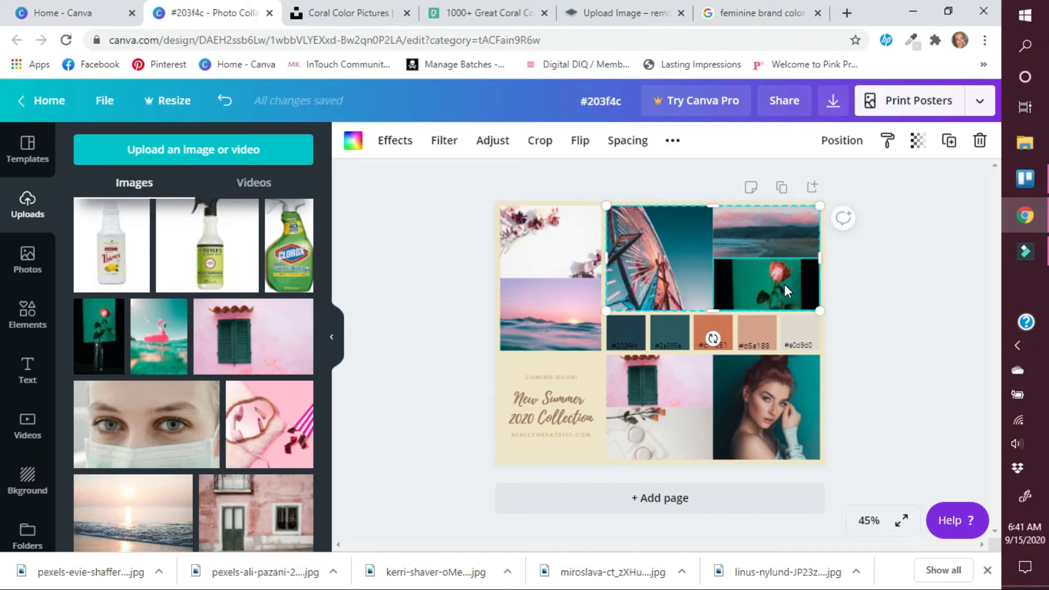
click(980, 141)
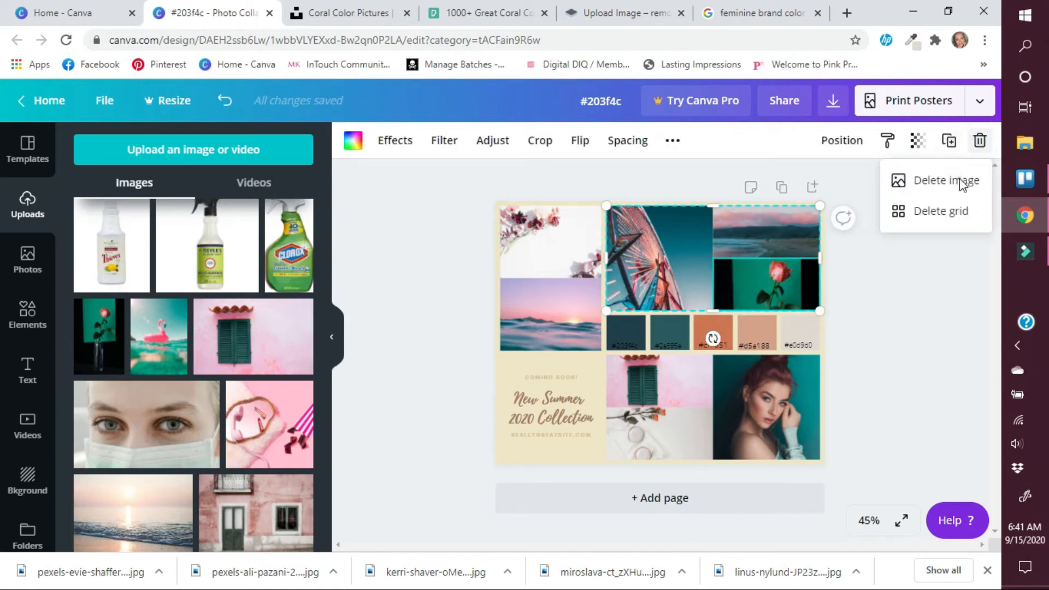
click(959, 181)
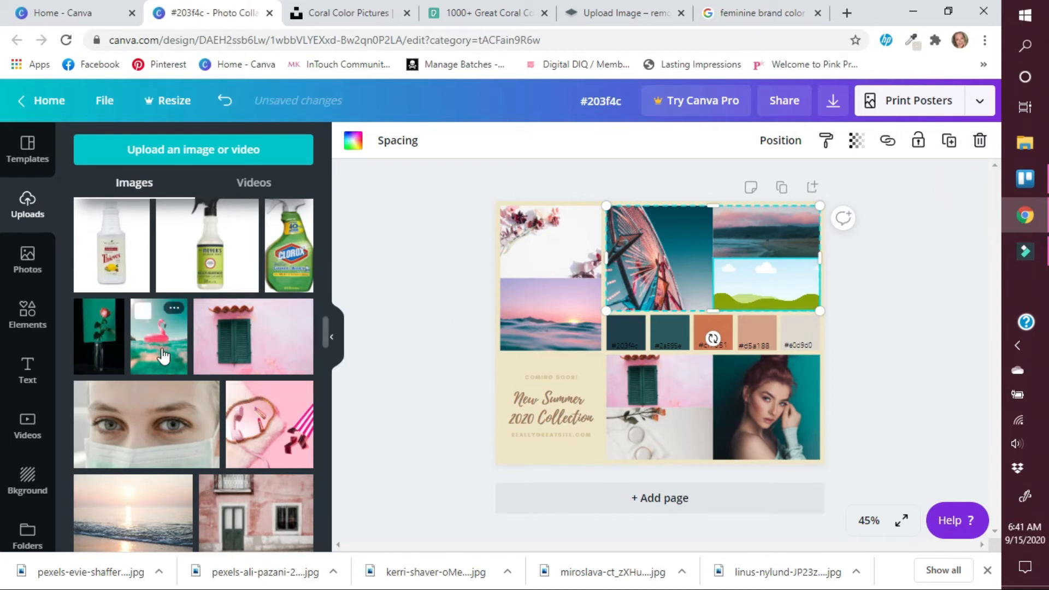
- Try the pink flamingo float photo in the emptied cell below the pink-sky beach, and undo the placement
drag(156, 346, 799, 291)
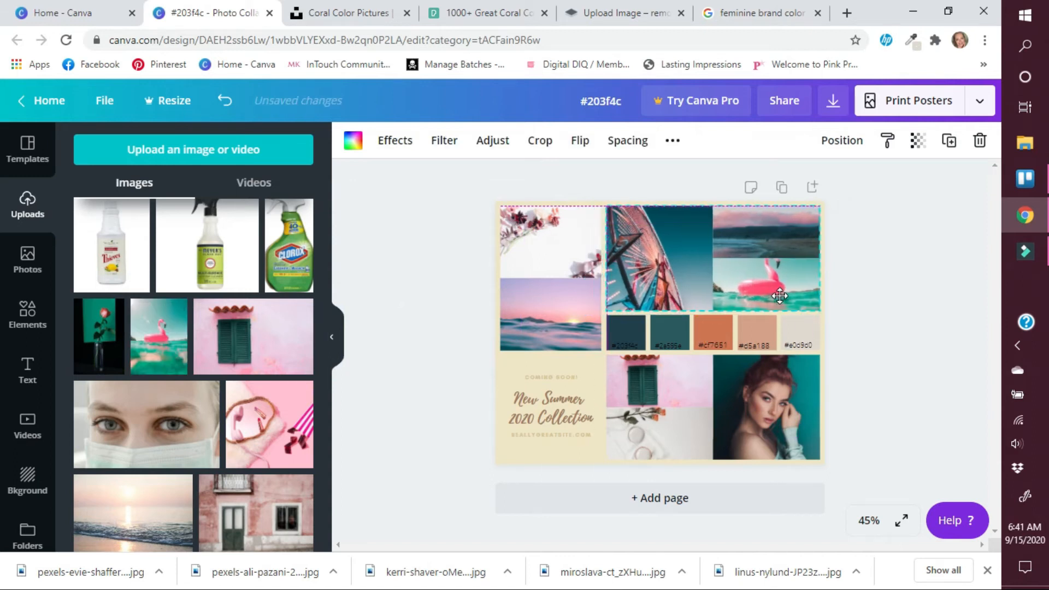
click(224, 100)
- Delete the white-background flowers image from the board's top-left cell and put the pink flamingo float photo there instead
click(529, 243)
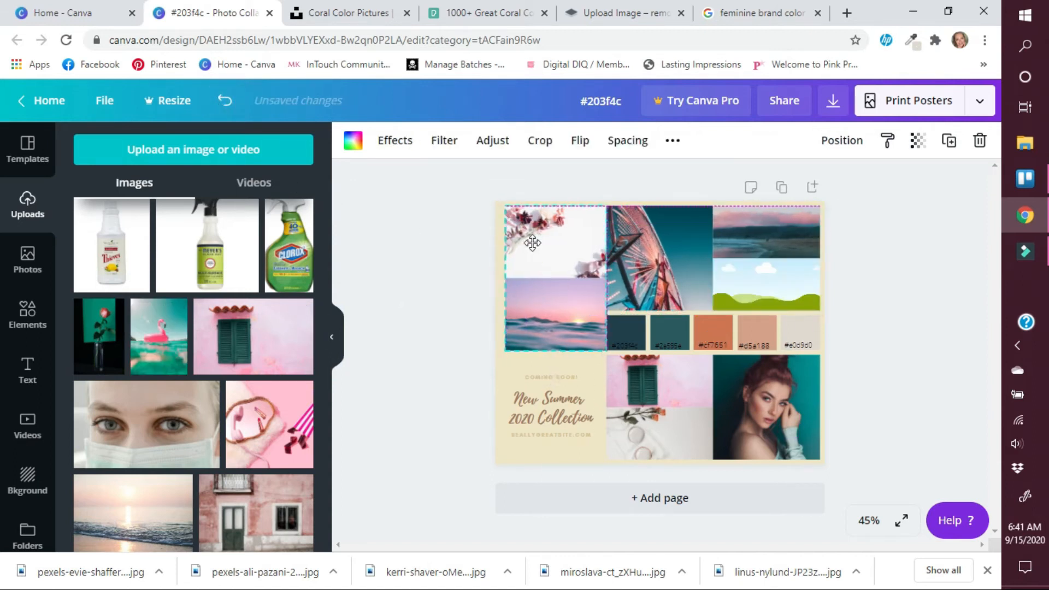
double_click(533, 248)
click(426, 276)
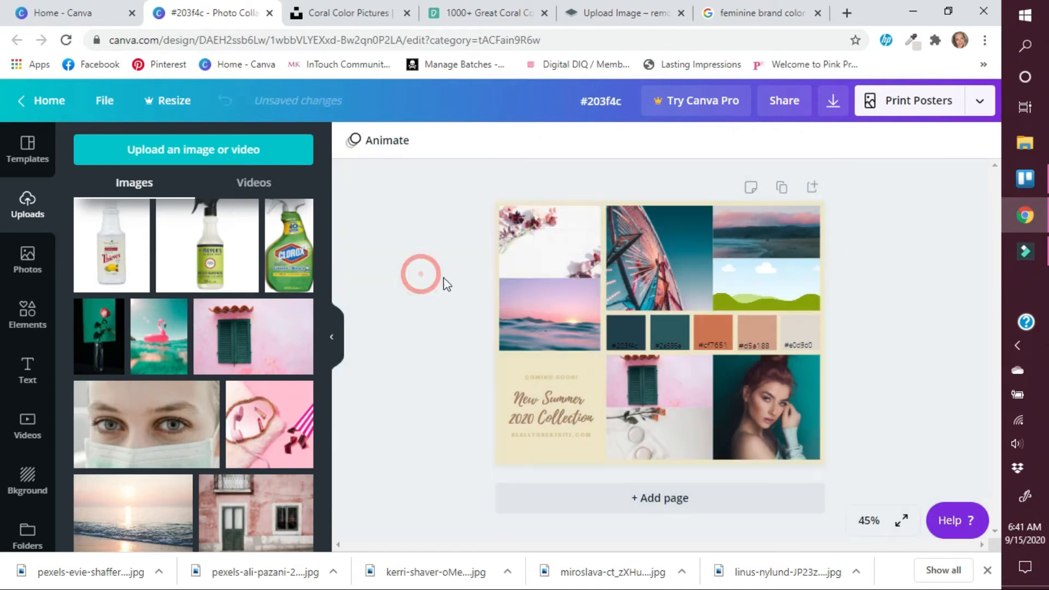
click(592, 237)
double_click(589, 240)
click(974, 169)
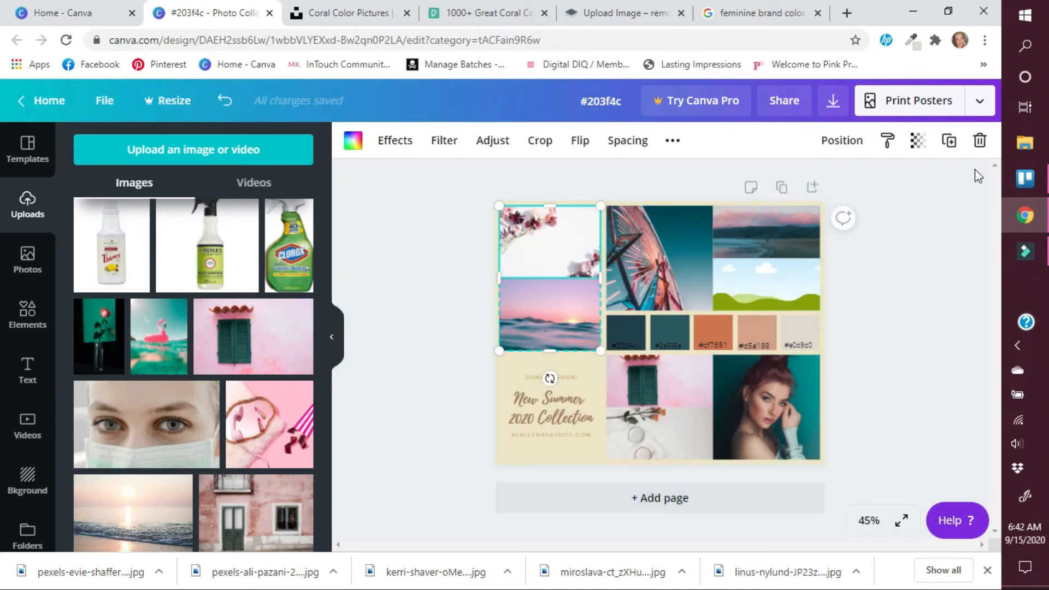
click(979, 140)
click(948, 182)
drag(164, 354, 506, 242)
scroll(145, 404, up, 10)
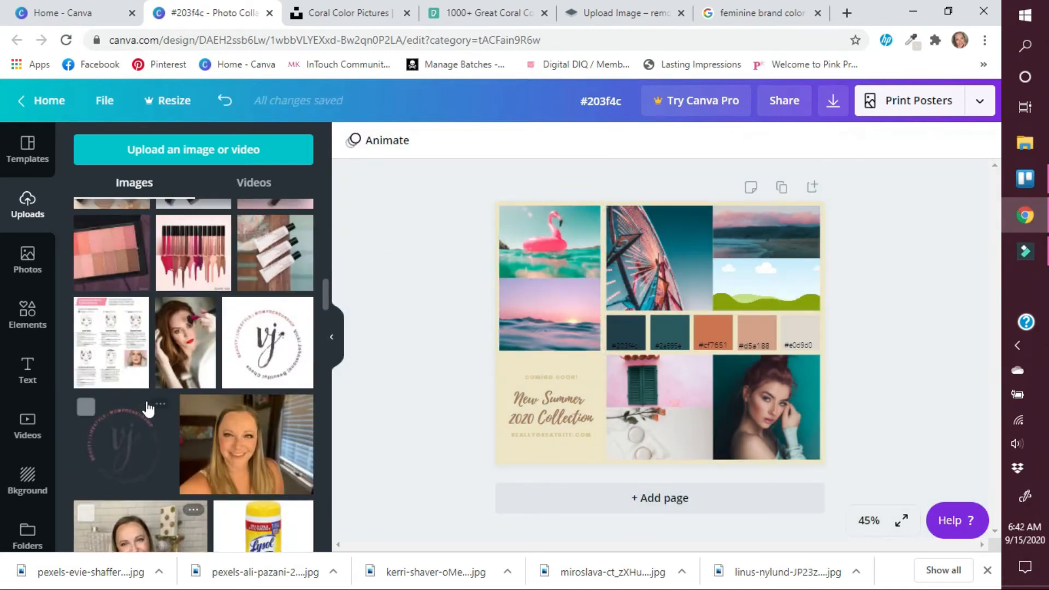
- Place the uploaded white-background flowers image in the empty grid cell below the pink-sky beach photo
drag(256, 448, 739, 296)
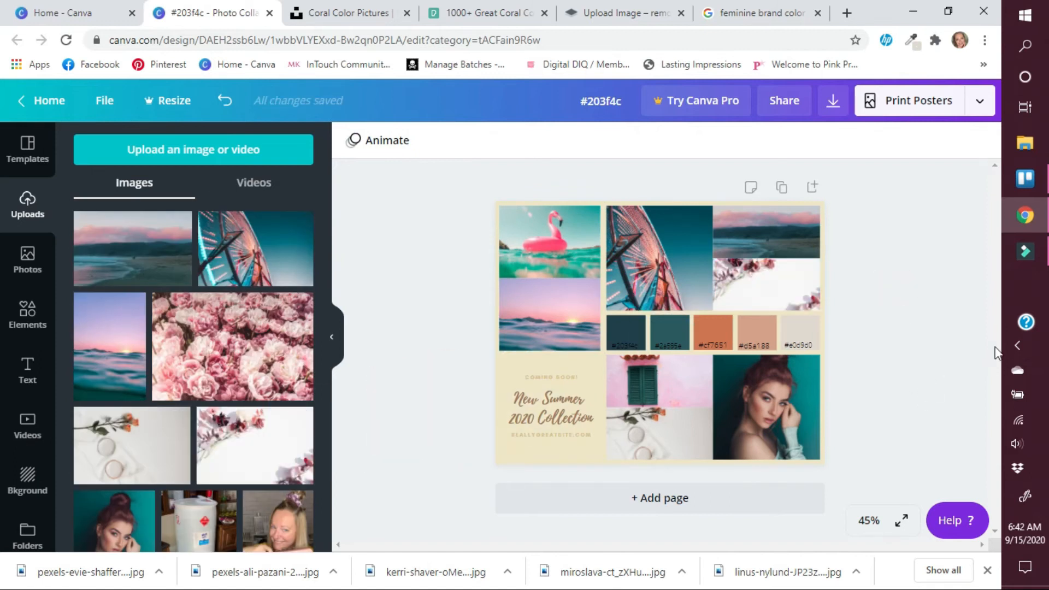
- Compare the Moontime, Give You Glory and Arialle fonts on the "New Summer 2020 Collection" heading and set it in Moontime
click(528, 417)
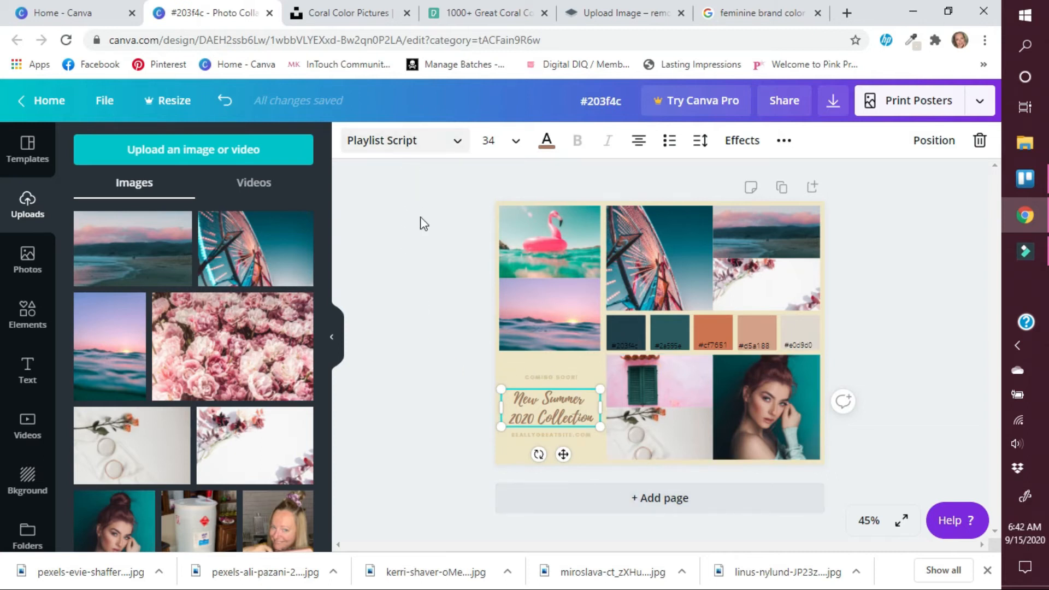
click(423, 152)
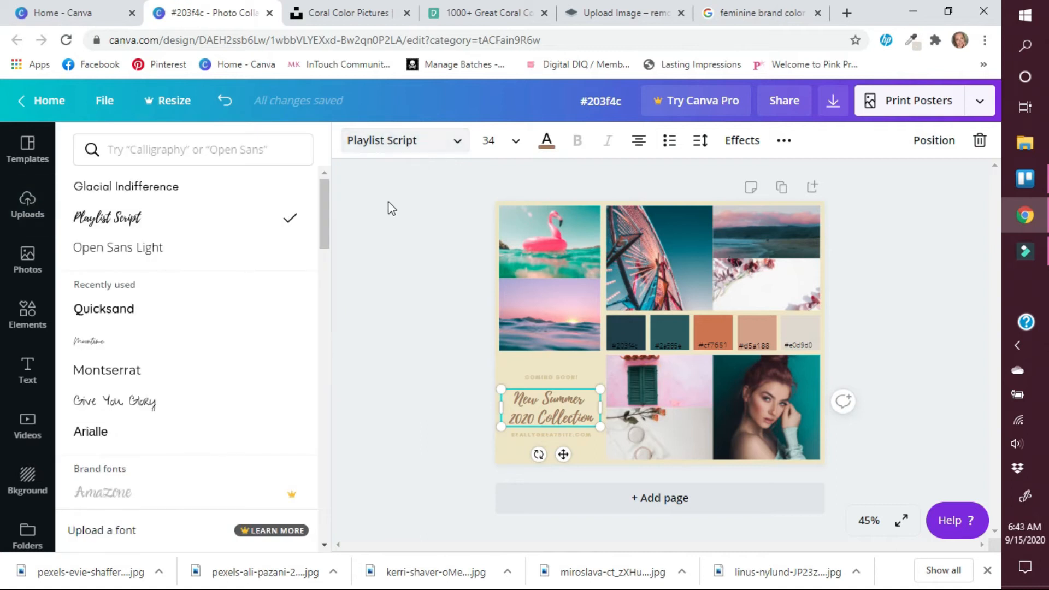
mouse_move(325, 207)
mouse_down()
mouse_move(328, 227)
mouse_move(332, 212)
mouse_up()
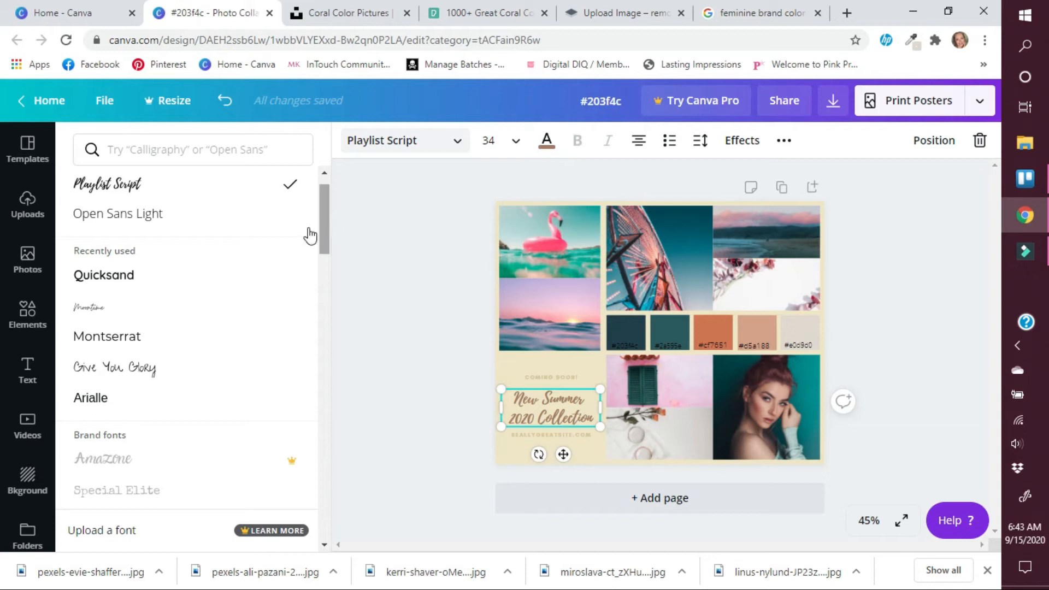
click(99, 312)
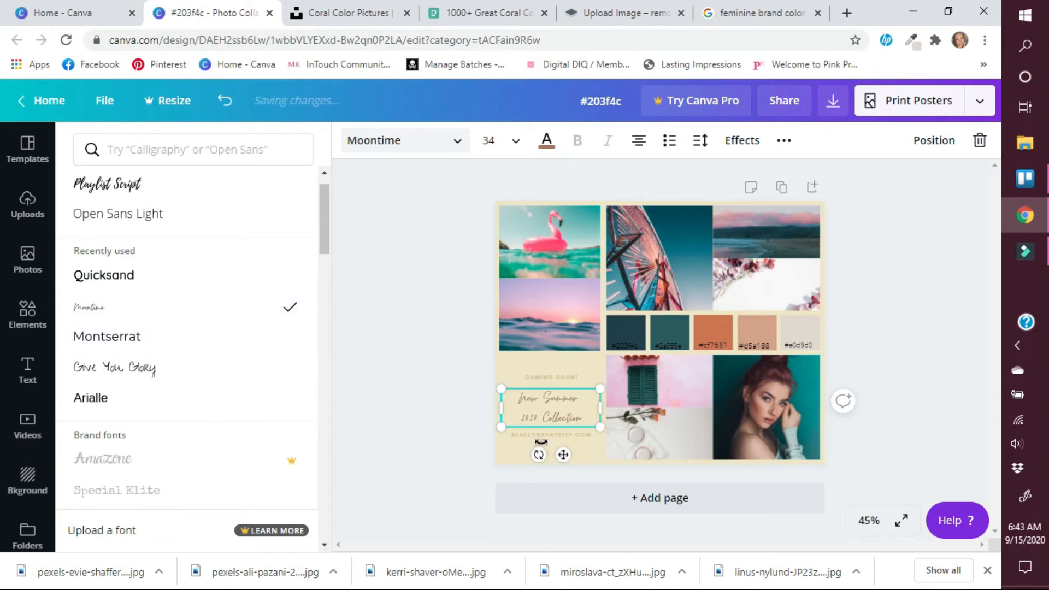
click(112, 372)
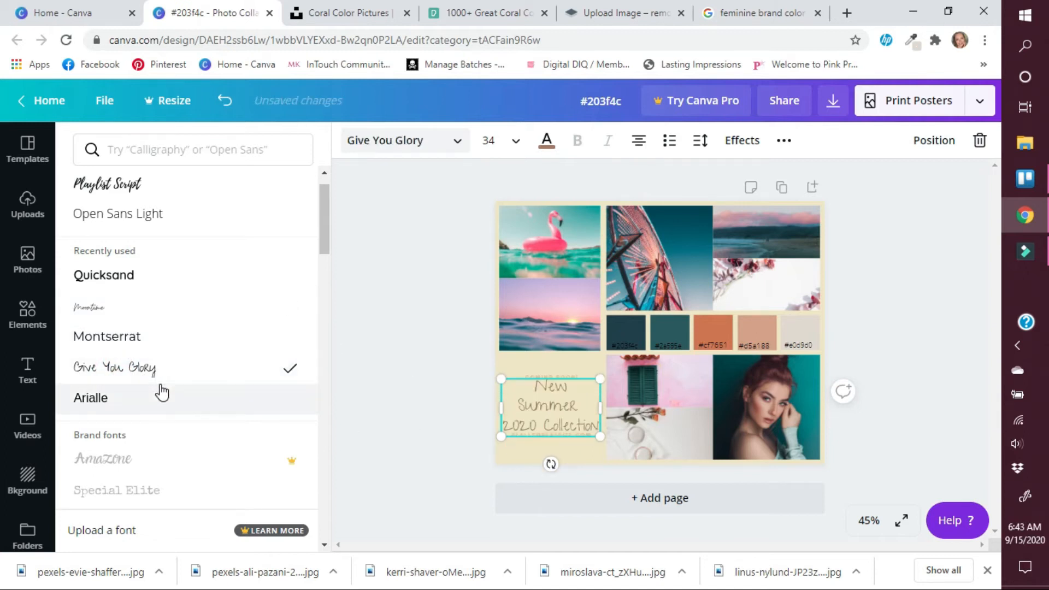
click(123, 404)
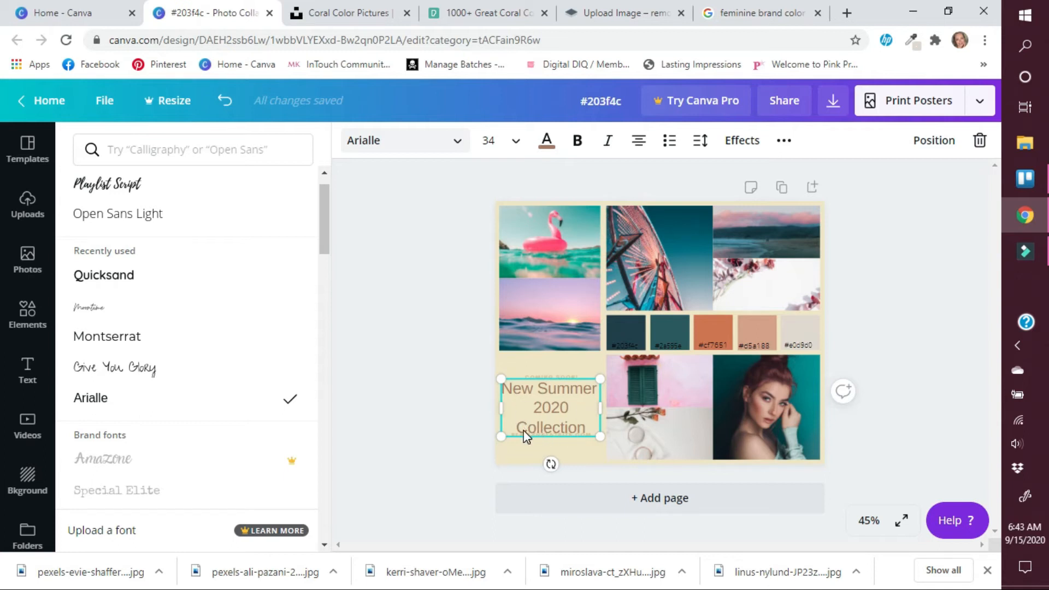
click(104, 317)
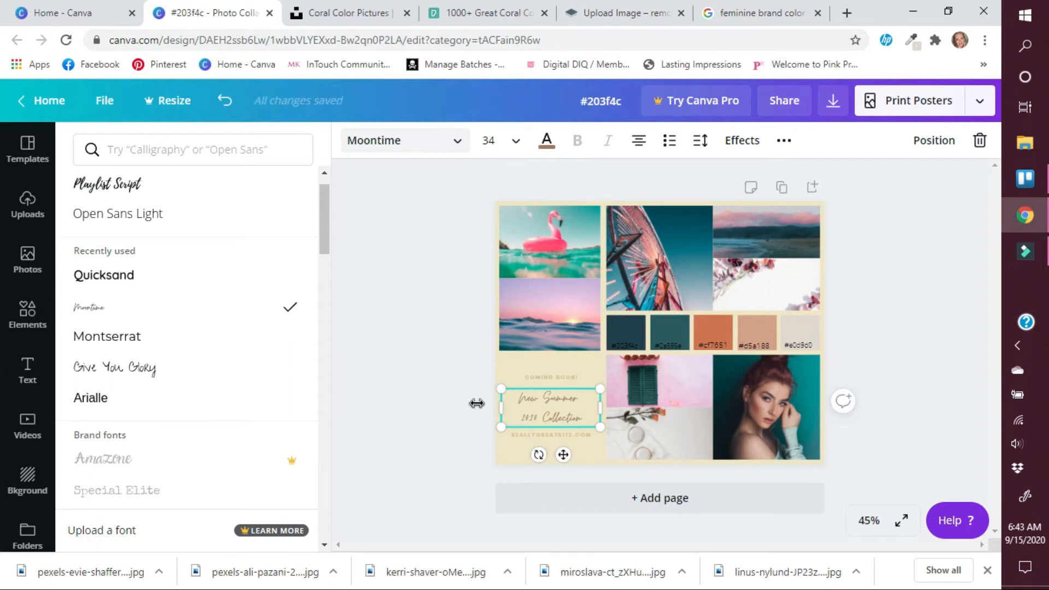
- Replace the "New Summer 2020 Collection" heading text with "Moontime Script"
triple_click(582, 417)
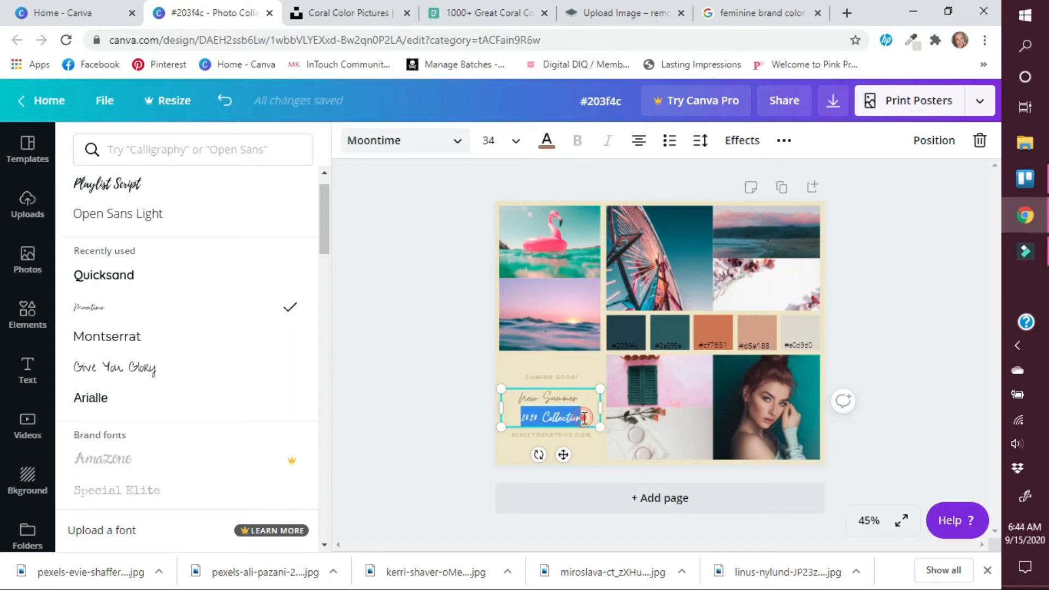
click(583, 417)
double_click(582, 417)
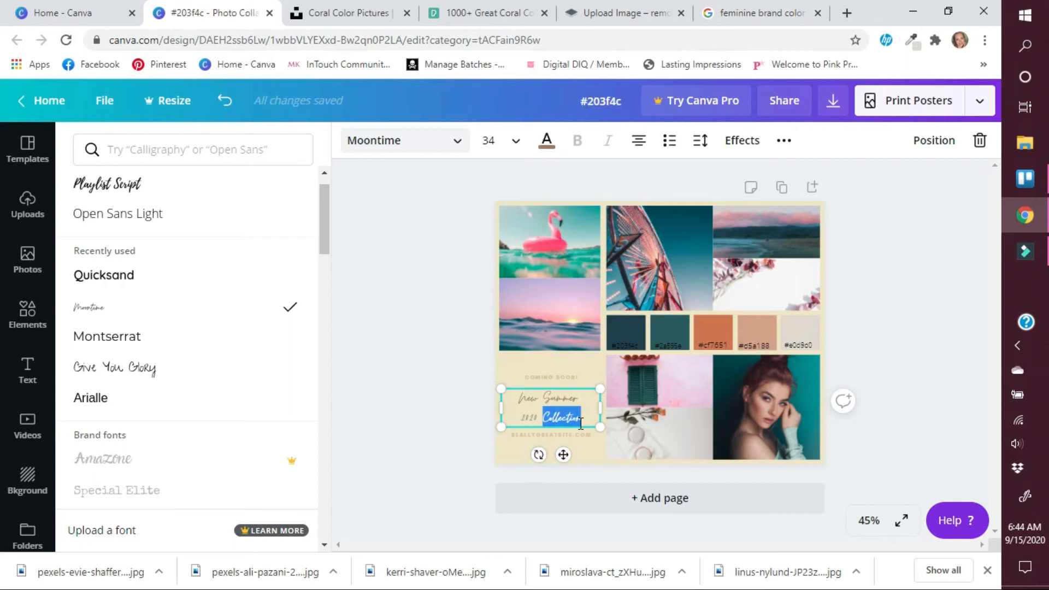
triple_click(580, 417)
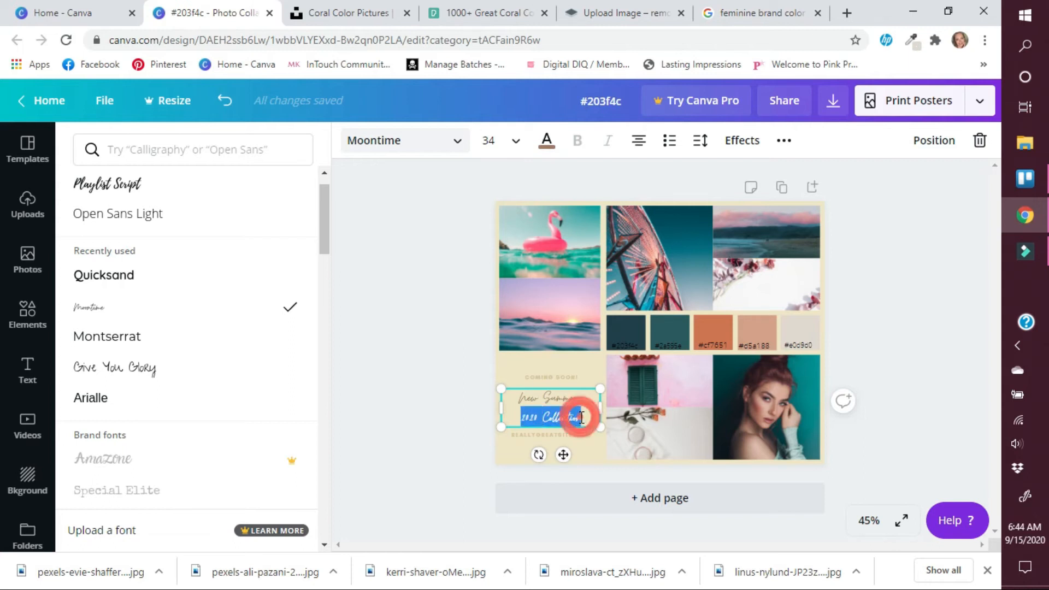
triple_click(581, 418)
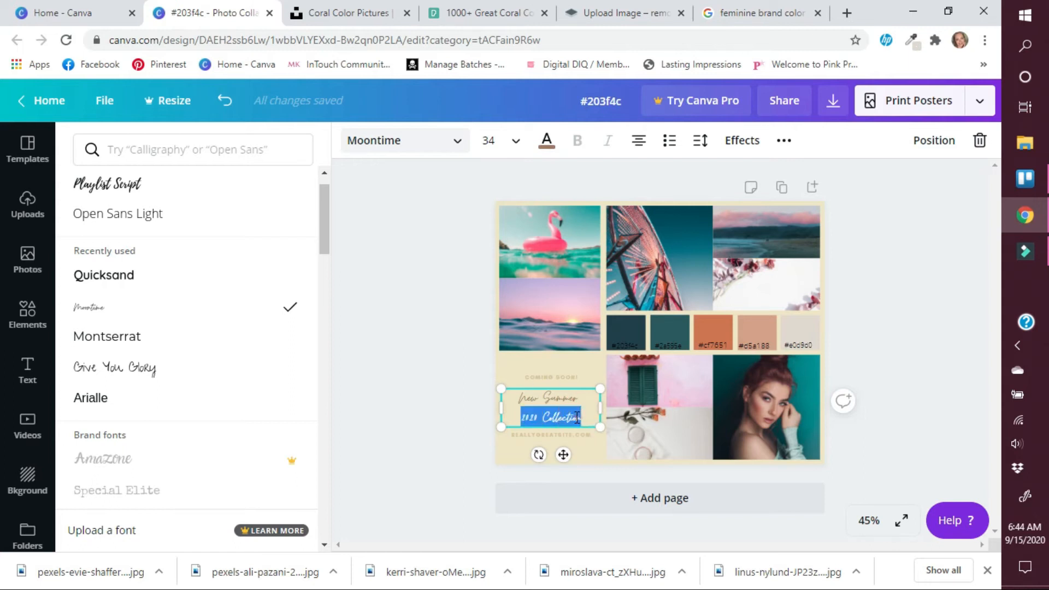
click(587, 417)
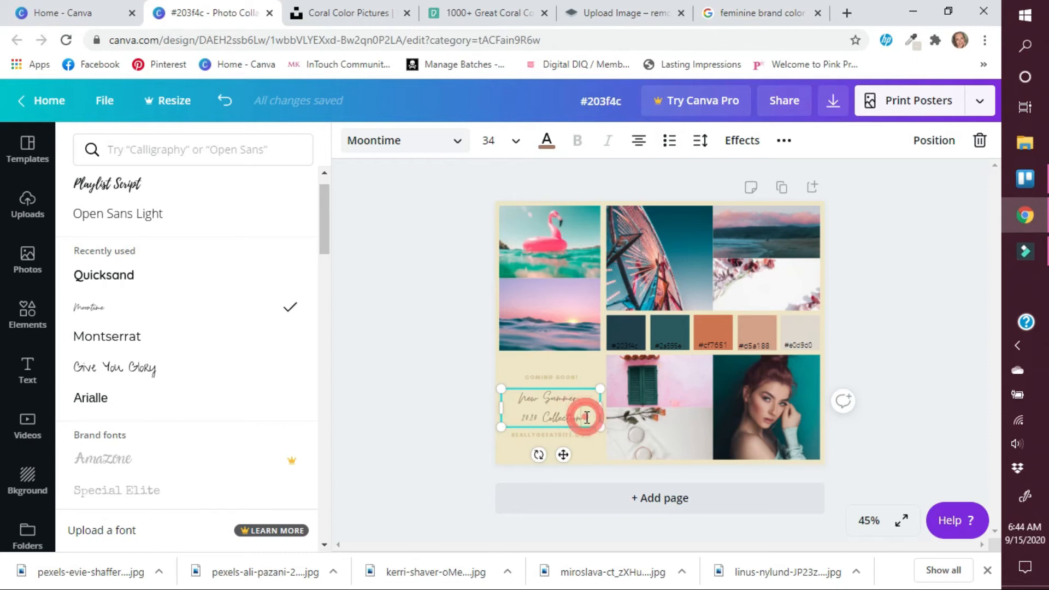
drag(586, 418, 522, 404)
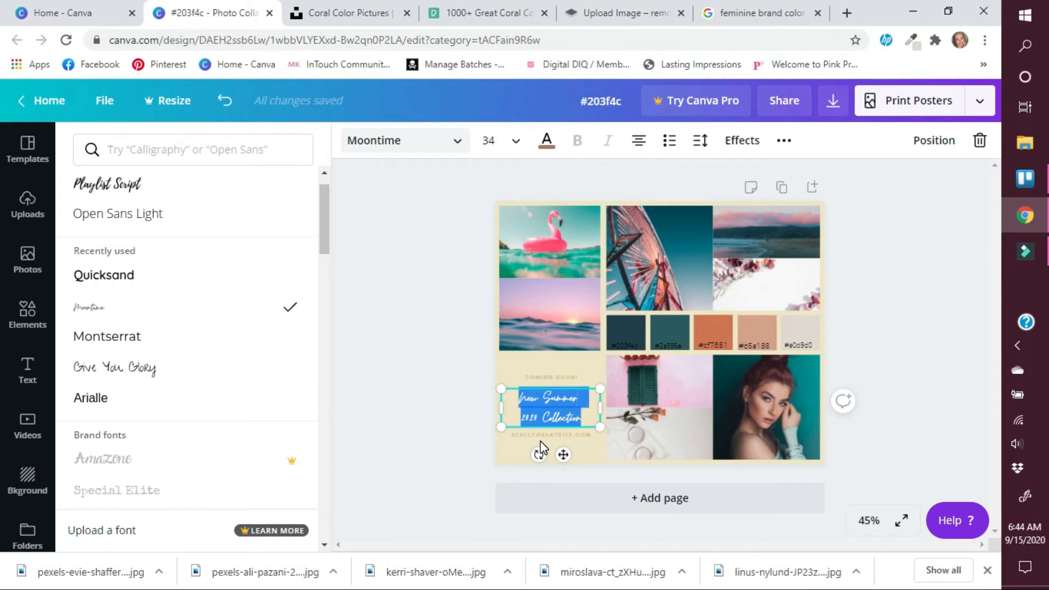
key(BackSpace)
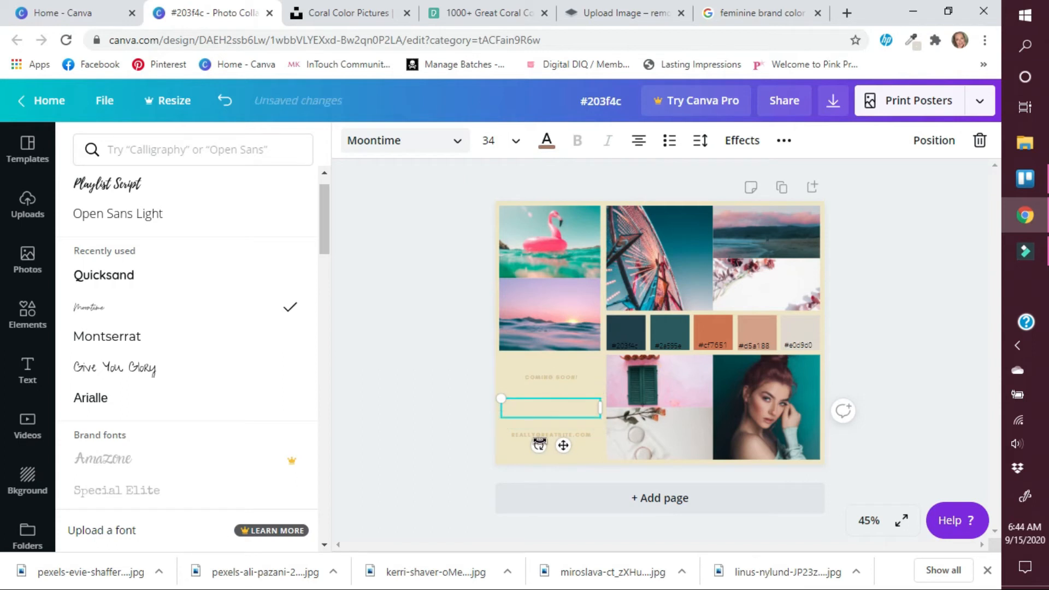
text(Mee)
text(ntime)
text(Scr)
text(ipt)
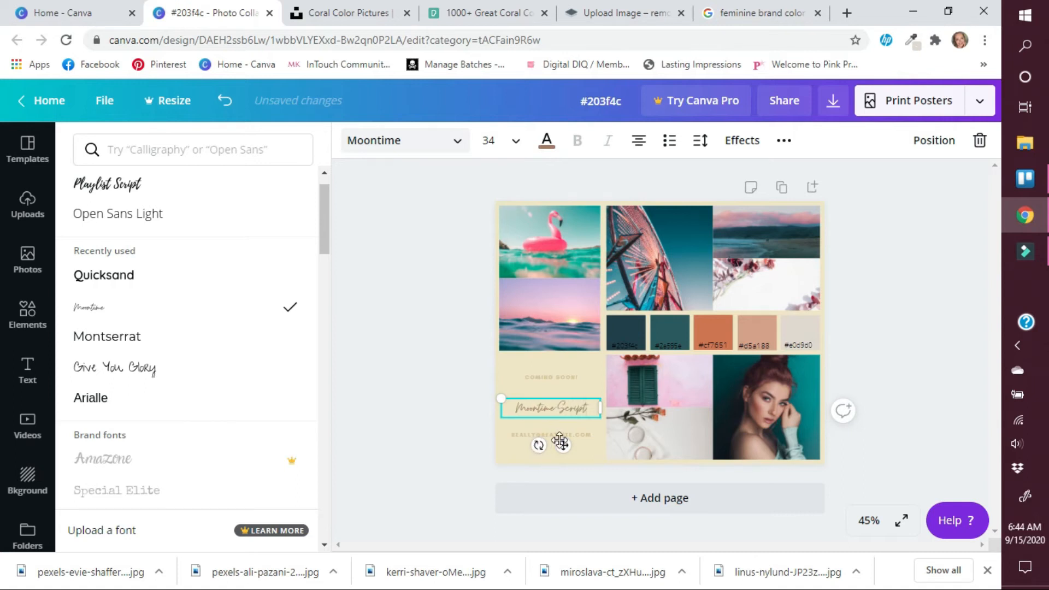
- Replace the website address line below the Moontime heading with "Arialle-Script"
click(592, 435)
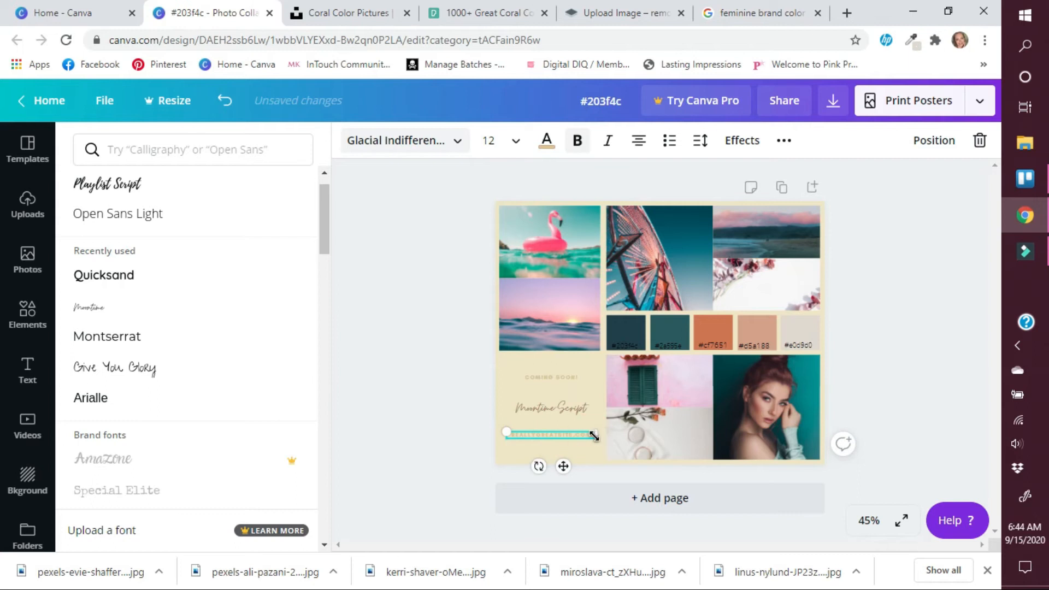
drag(594, 436, 591, 435)
key(BackSpace)
key(BackSpace)
key(BackSpace)
key(BackSpace)
key(BackSpace)
key(BackSpace)
key(BackSpace)
key(BackSpace)
key(BackSpace)
key(BackSpace)
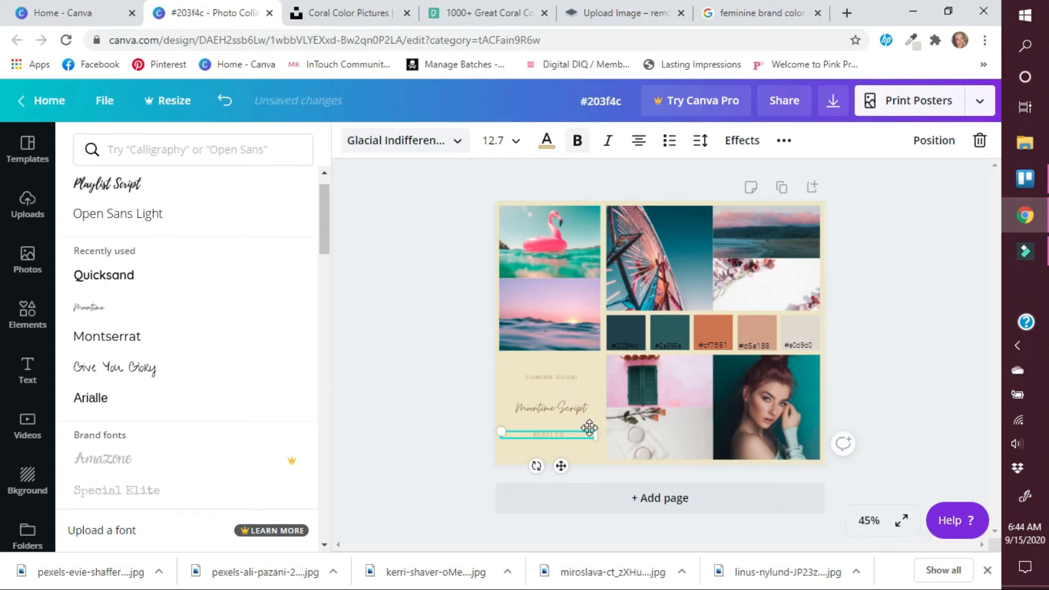
text(ARIALLE SCRIPT)
- Set the "Arialle-Script" line in the Arialle font and turn off its all-uppercase formatting
drag(580, 435, 523, 433)
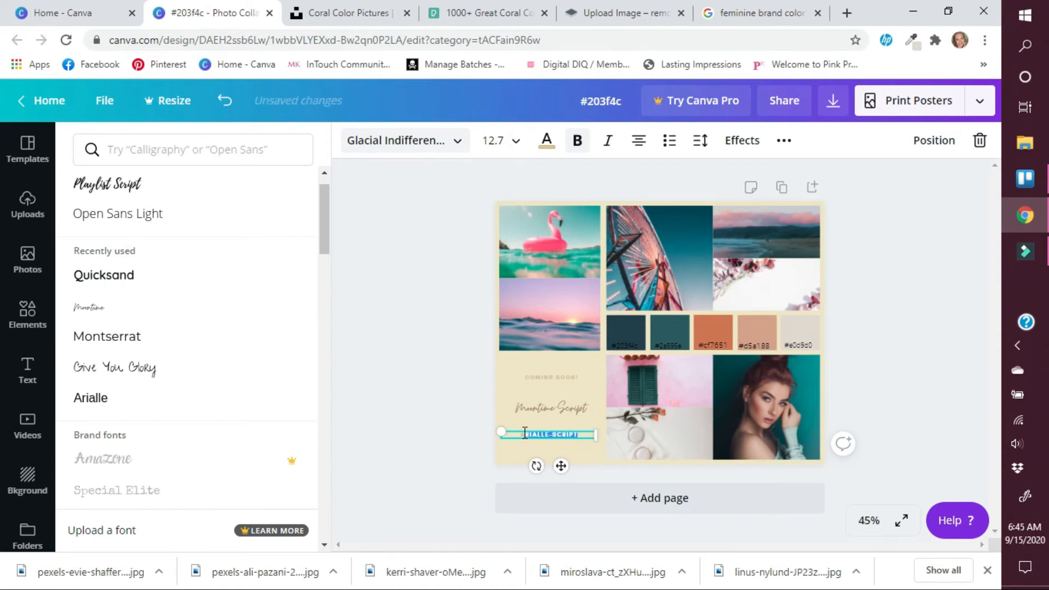
click(111, 400)
click(742, 141)
click(784, 140)
click(614, 179)
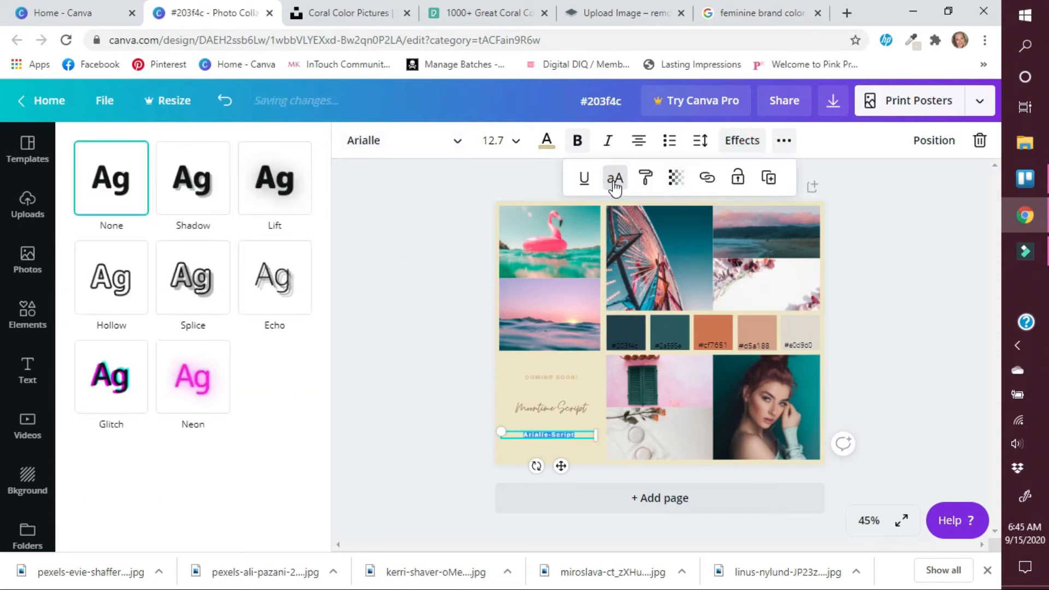
- Set "Arialle-Script" to size 24 on one line directly beneath "Moontime Script", and enlarge "Moontime Script" to size 40.1
click(493, 141)
click(498, 435)
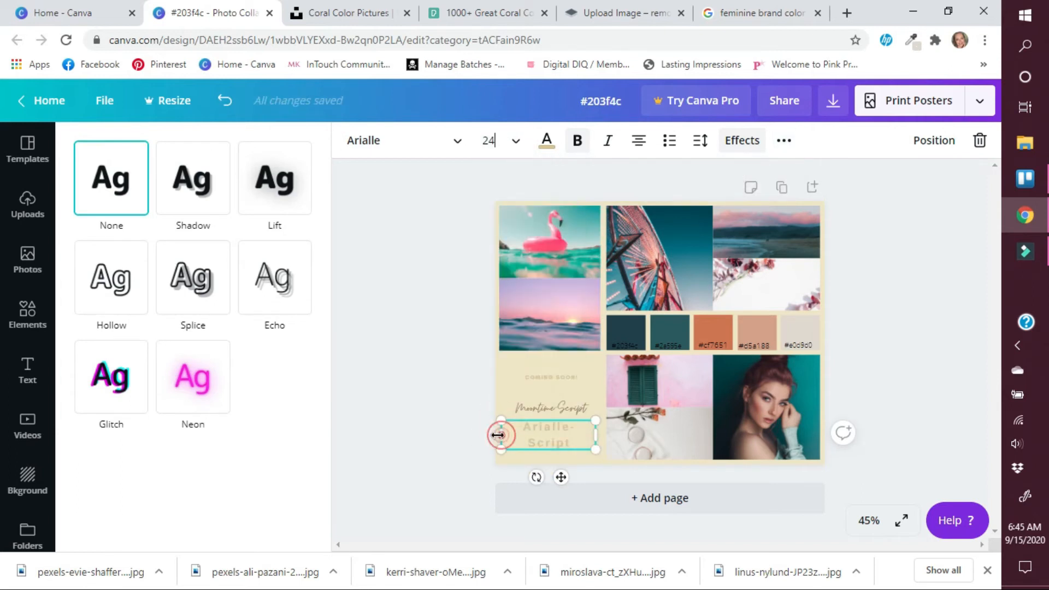
drag(497, 434, 491, 435)
drag(556, 471, 563, 461)
click(532, 409)
drag(506, 398, 485, 383)
- Replace the "Coming soon!" line with the brand owner's full name followed by "'s Branding Board"
click(581, 376)
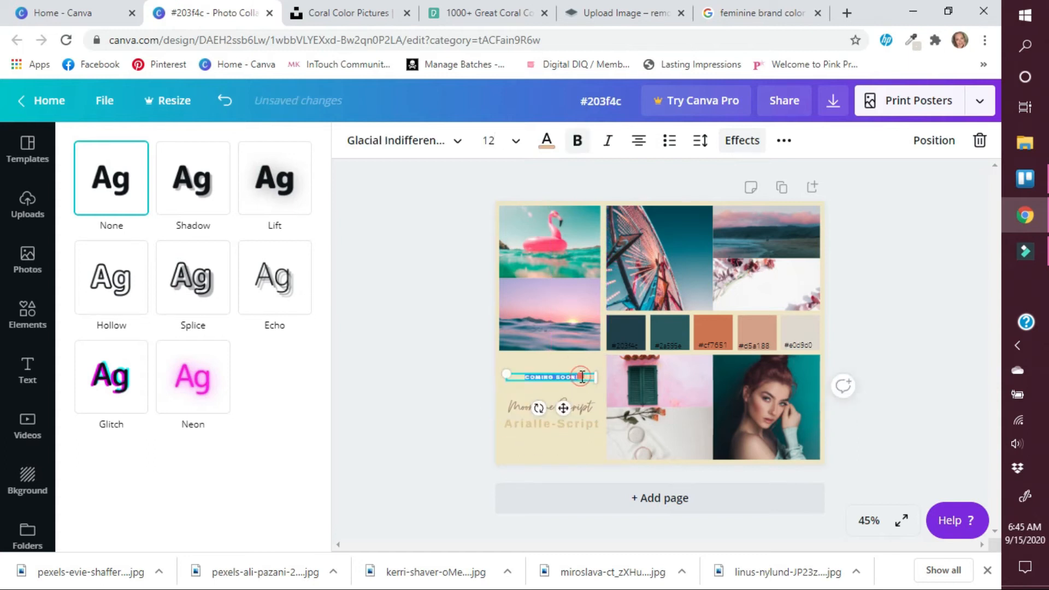
key(BackSpace)
text(VICKI JOHNSTONE)
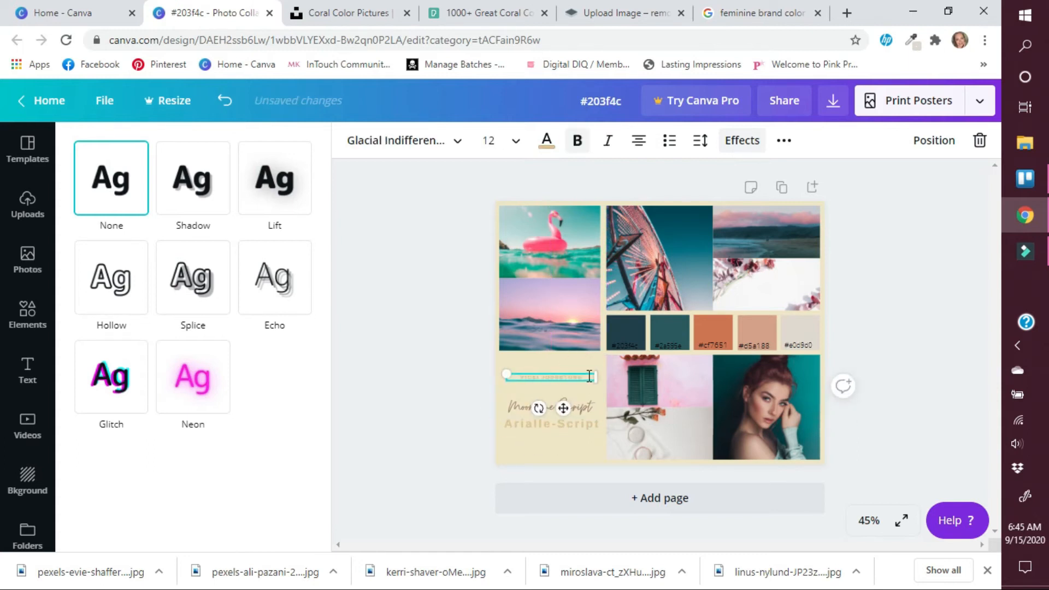
text('S BRANDING BOARD)
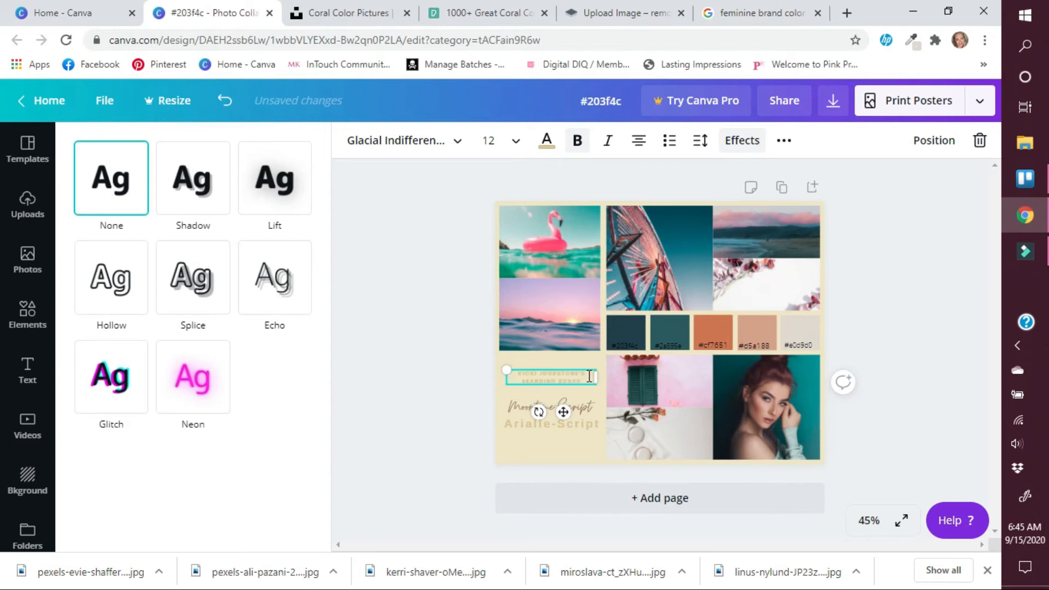
- Set the branding board title in mixed-case Give You Glory at size 18.5, fitted on two lines in the upper part of the beige cell
click(454, 140)
click(153, 336)
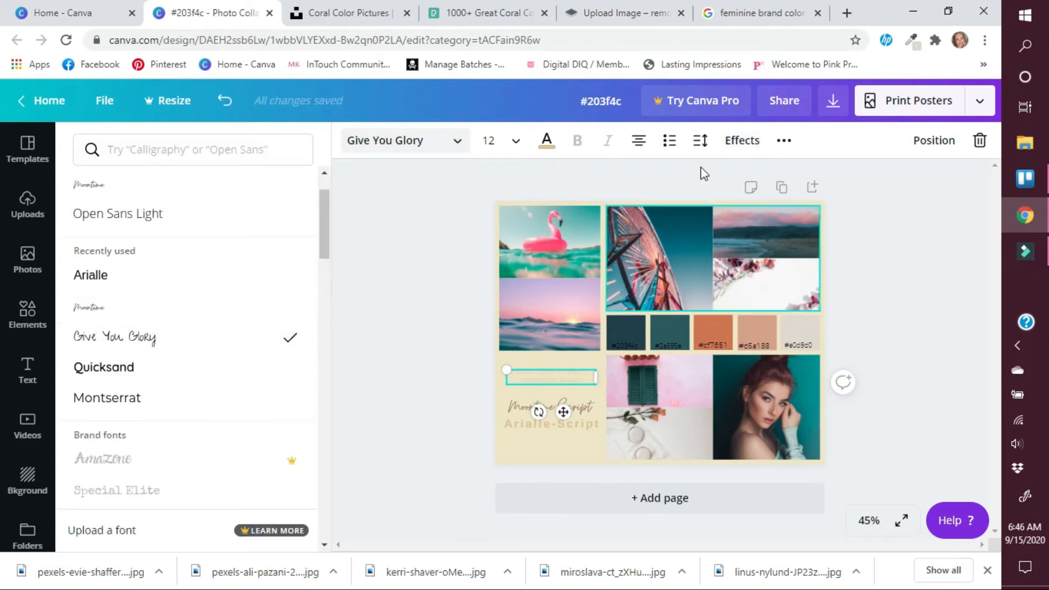
click(784, 140)
click(615, 178)
drag(506, 370, 457, 362)
drag(540, 412, 553, 413)
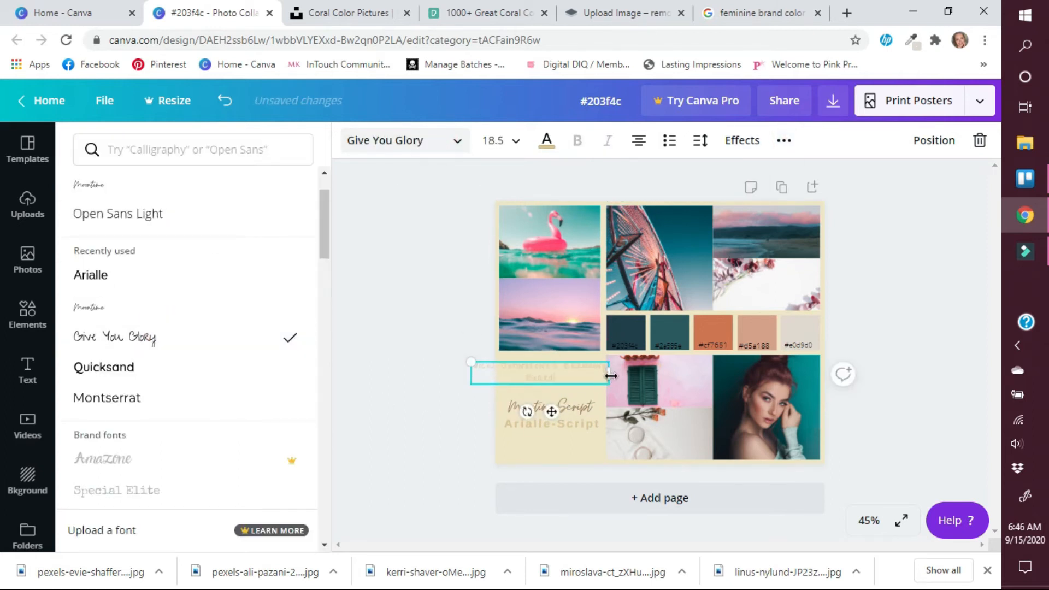
drag(610, 374, 560, 374)
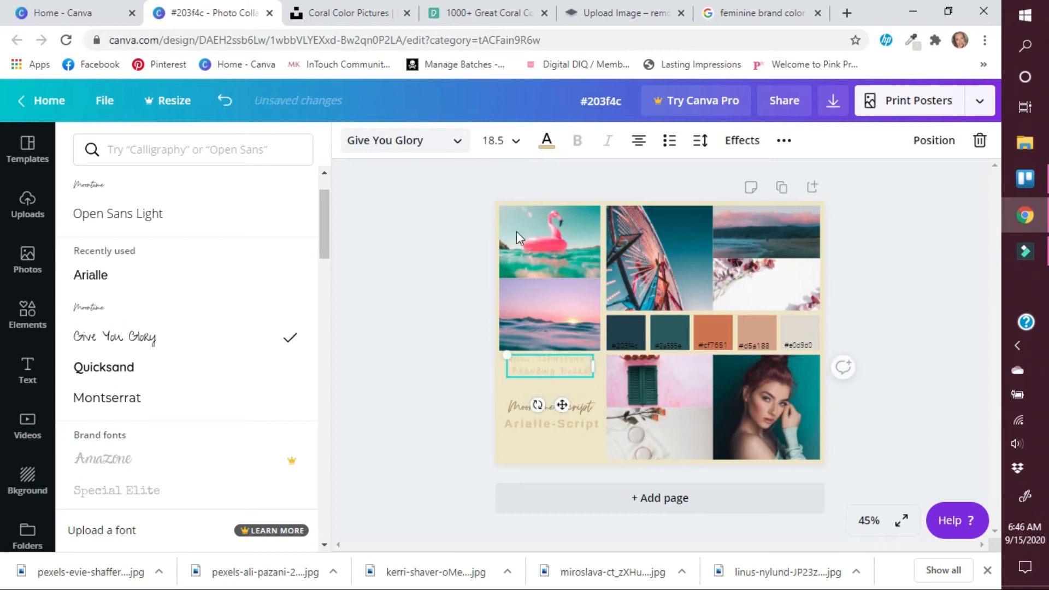
- Color the branding board title dark teal and both font-name lines coral orange, moving those two lines up close beneath the title
click(546, 140)
click(172, 293)
click(563, 407)
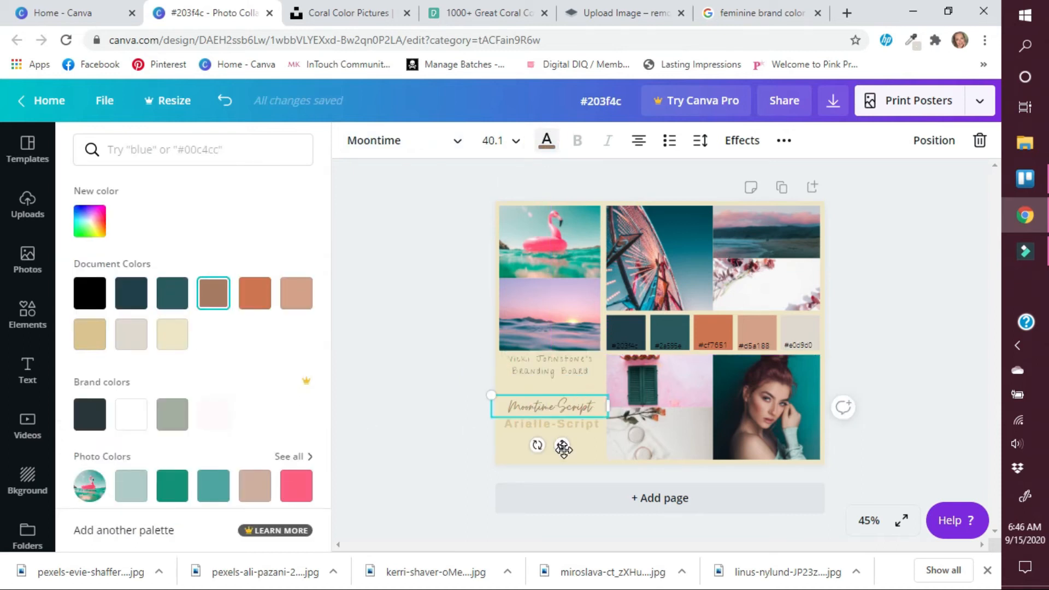
drag(563, 449, 563, 428)
click(552, 423)
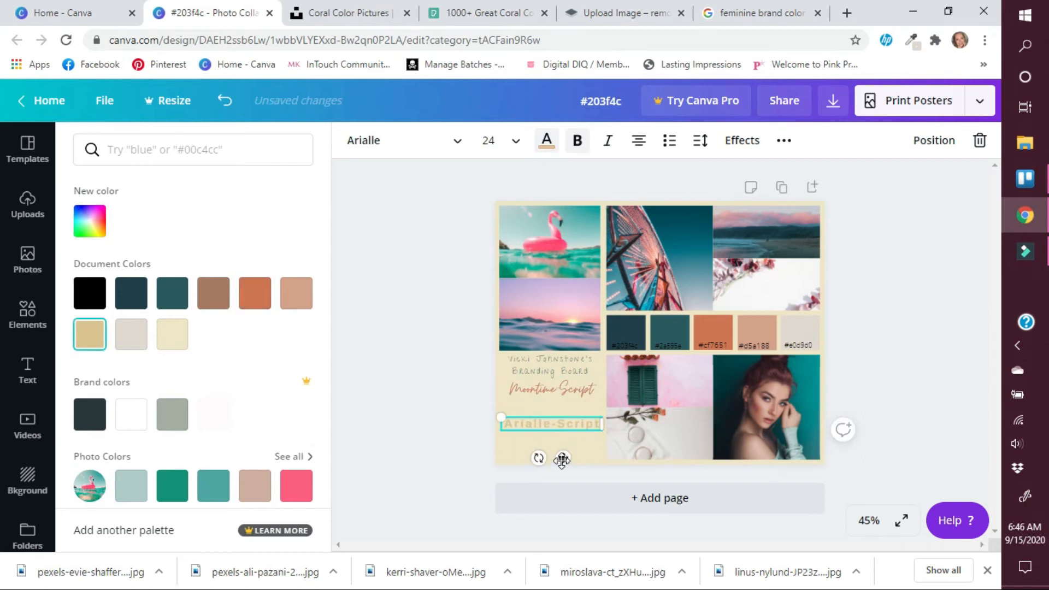
drag(563, 458, 564, 440)
click(244, 308)
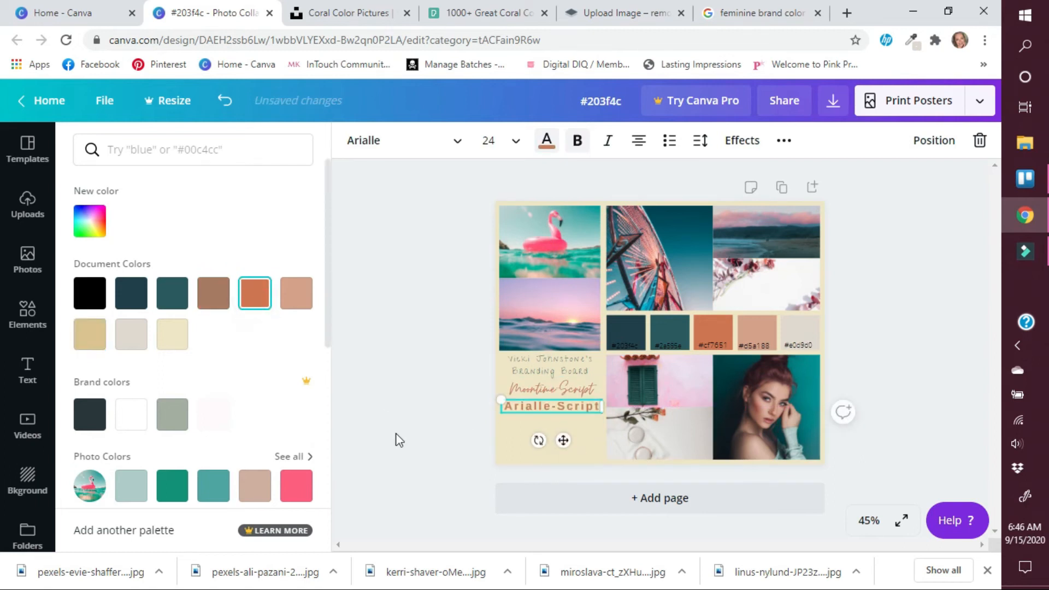
- Insert the transparent circular "vj" logo from the uploaded images onto the mood board
click(514, 444)
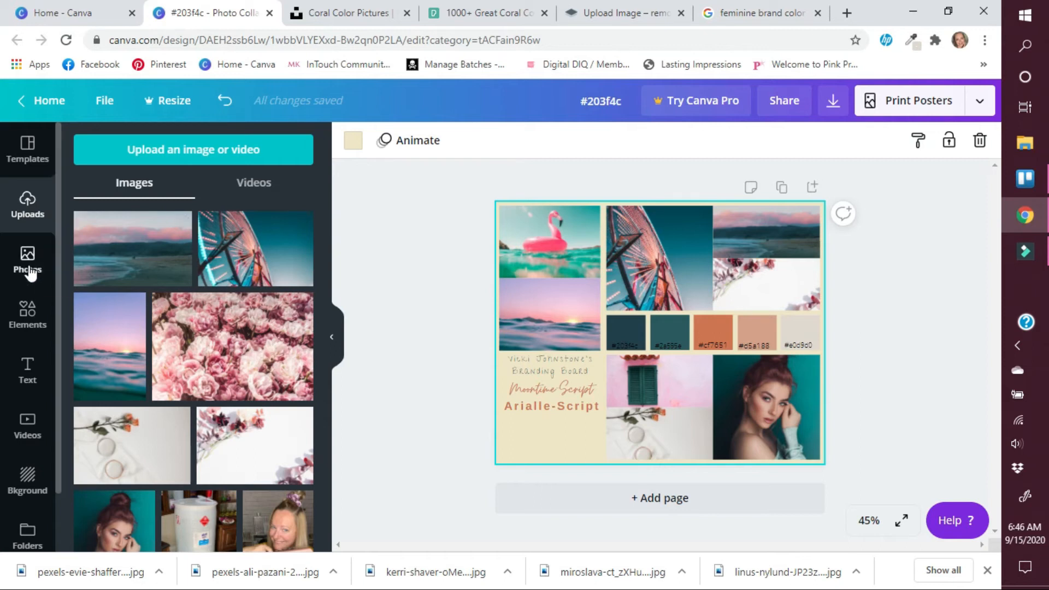
scroll(172, 366, down, 10)
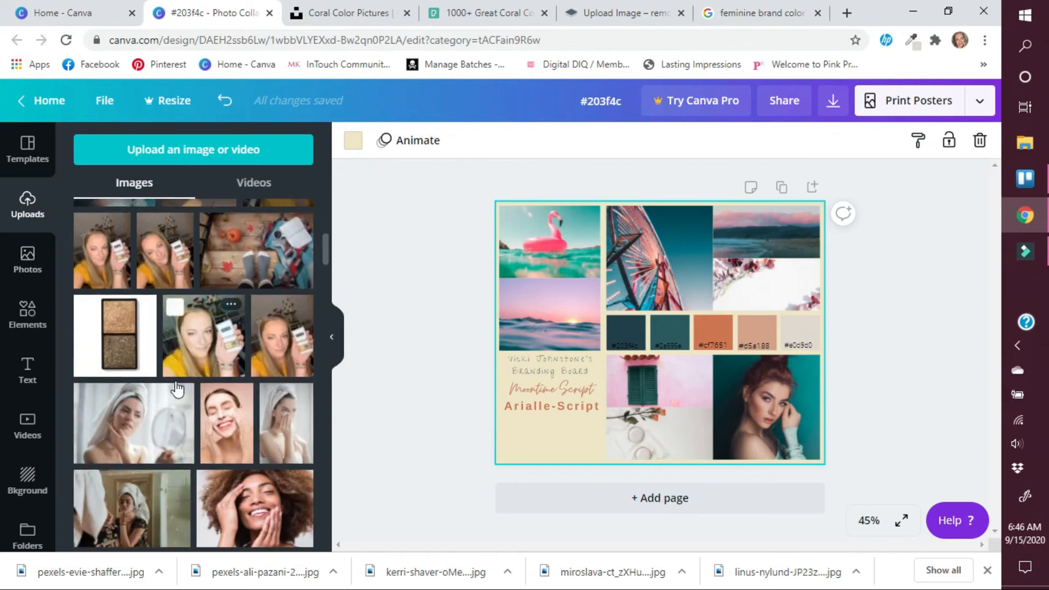
scroll(172, 399, down, 10)
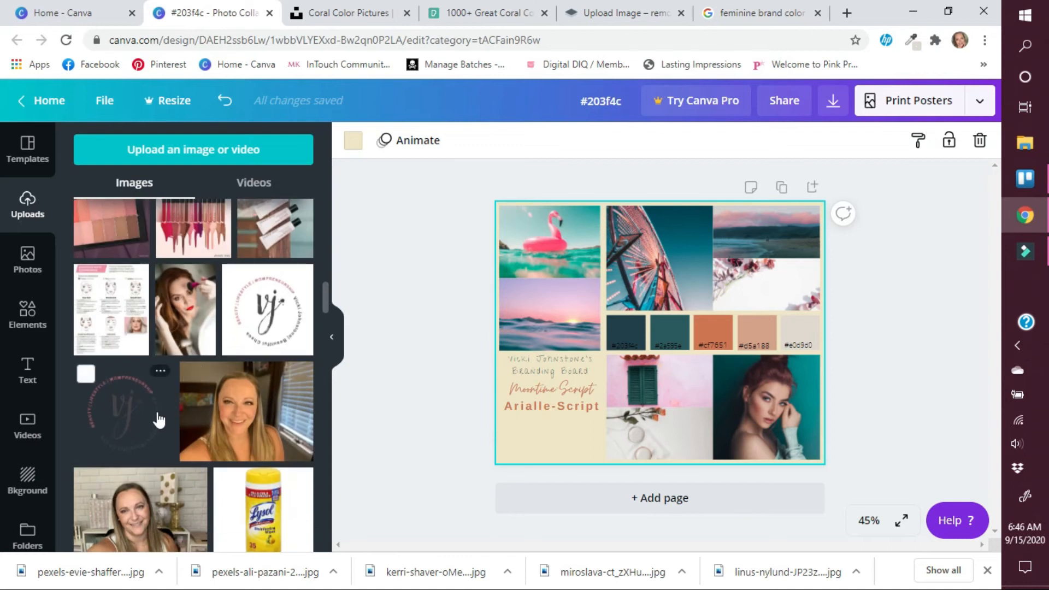
click(158, 420)
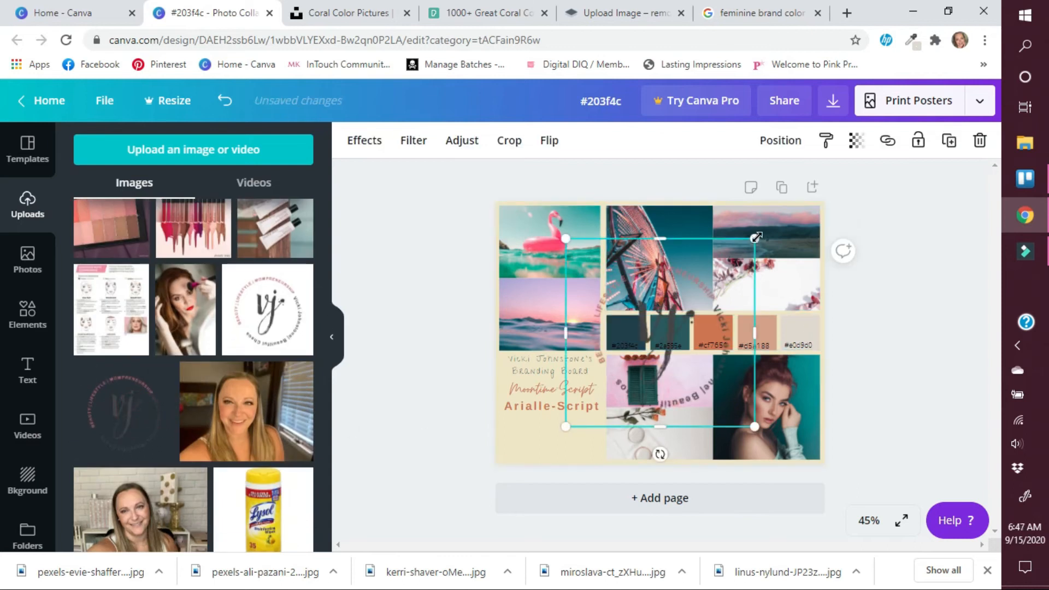
- Shrink the "vj" logo to about 4.6 by 4.6 and center it beneath "Arialle-Script" in the beige cell
drag(756, 237, 632, 360)
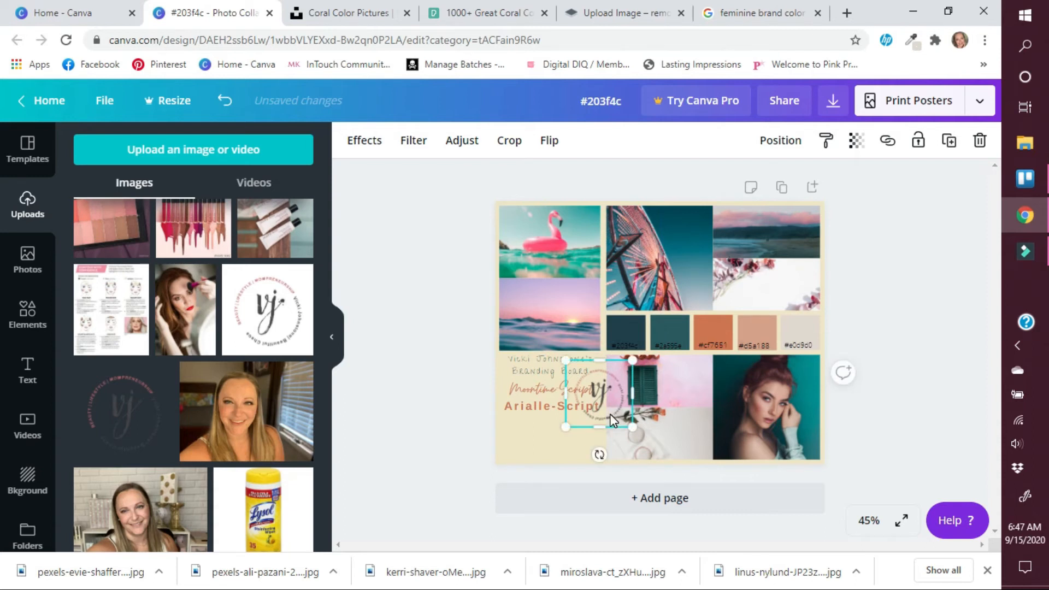
drag(610, 414, 562, 451)
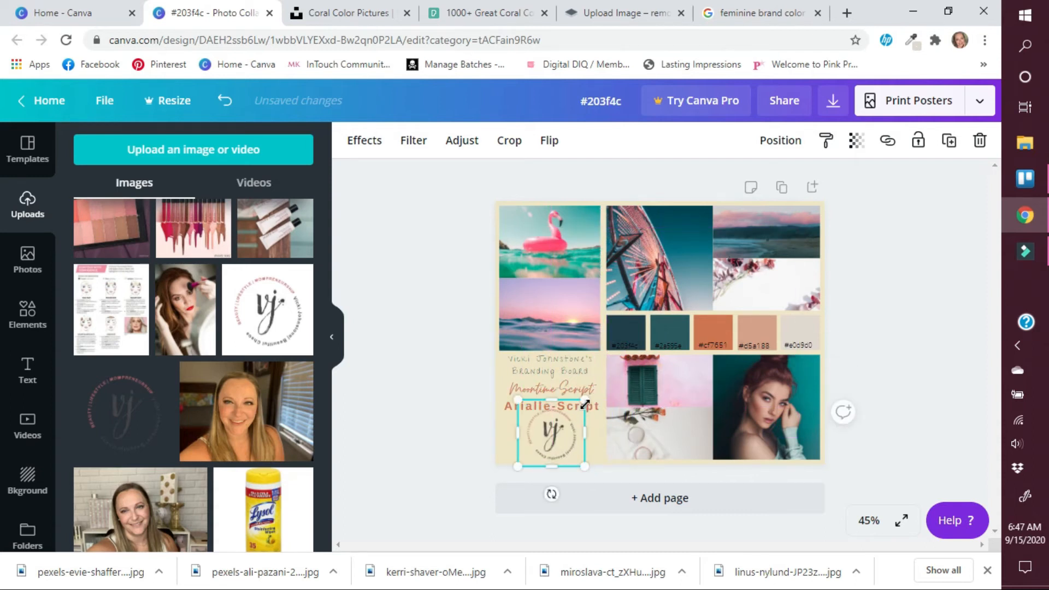
drag(585, 403, 577, 407)
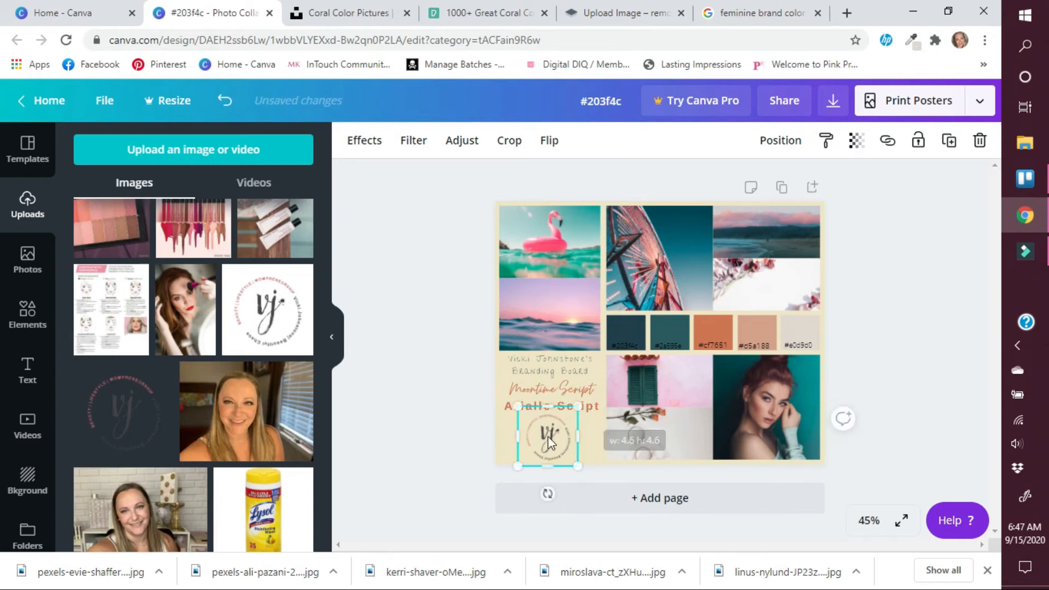
click(547, 447)
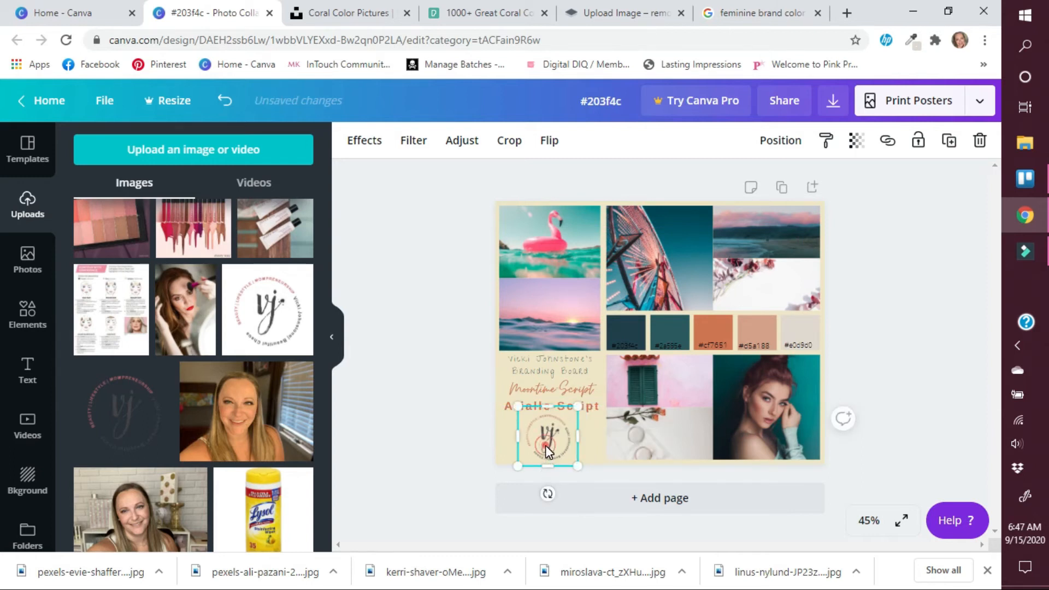
drag(545, 445, 548, 444)
click(438, 453)
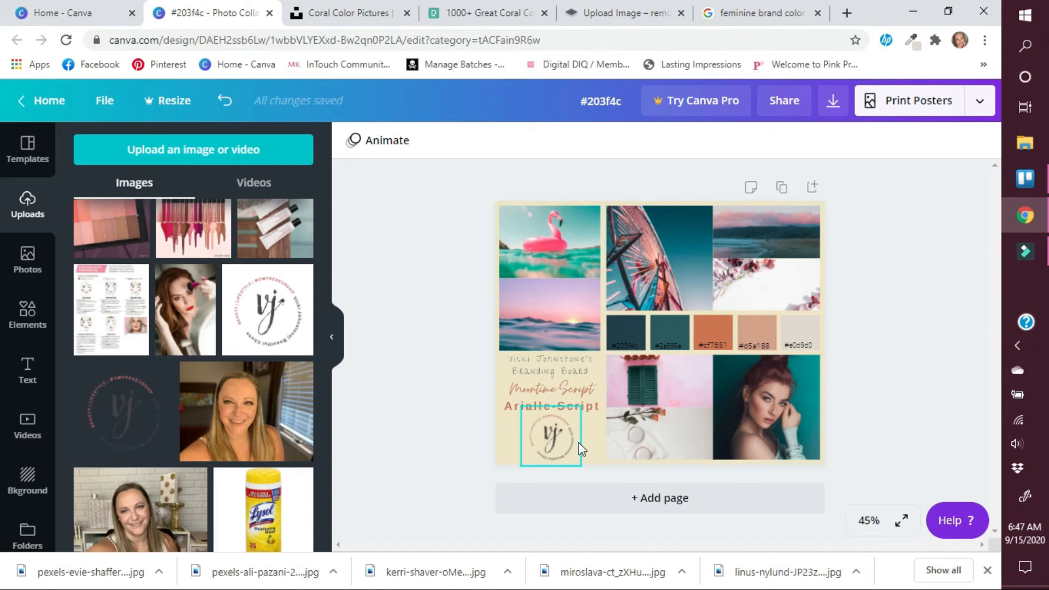
click(422, 345)
- Rename the design as "Moodboard Example"
click(616, 101)
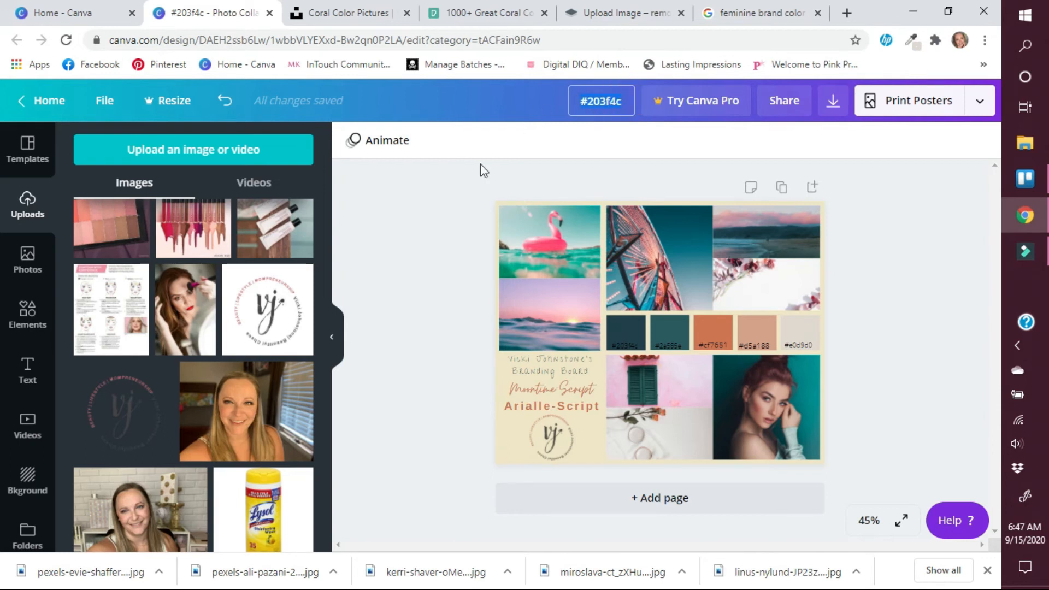
key(BackSpace)
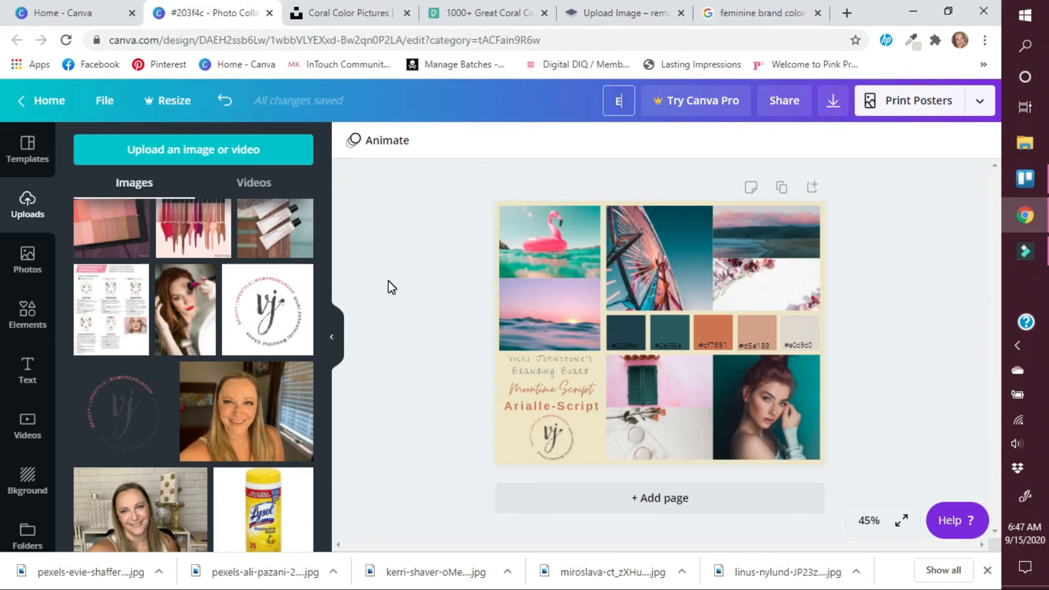
text(Moon)
key(BackSpace)
text(dboar)
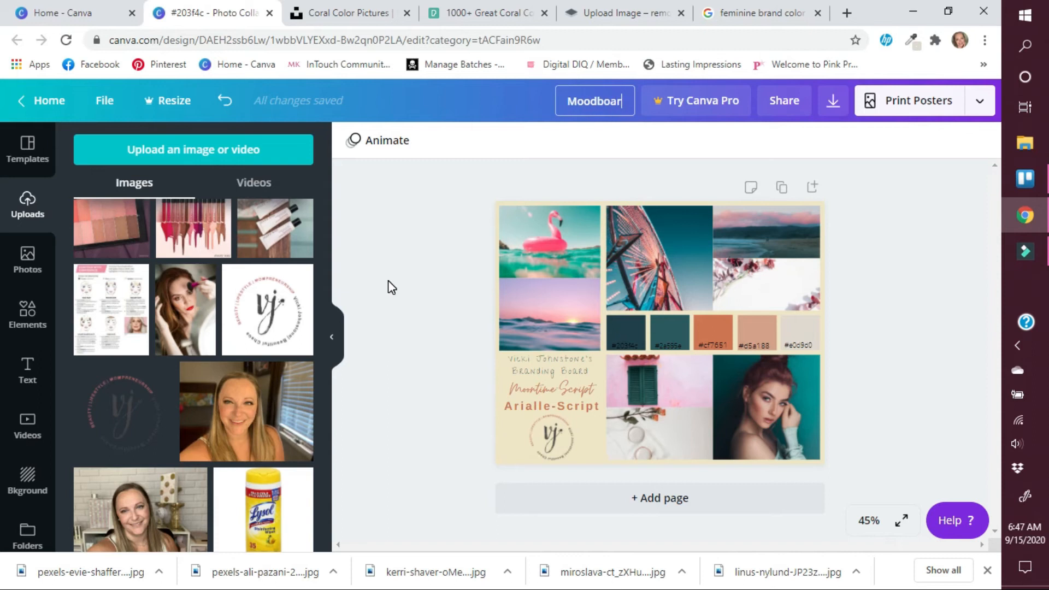
text(d Ex)
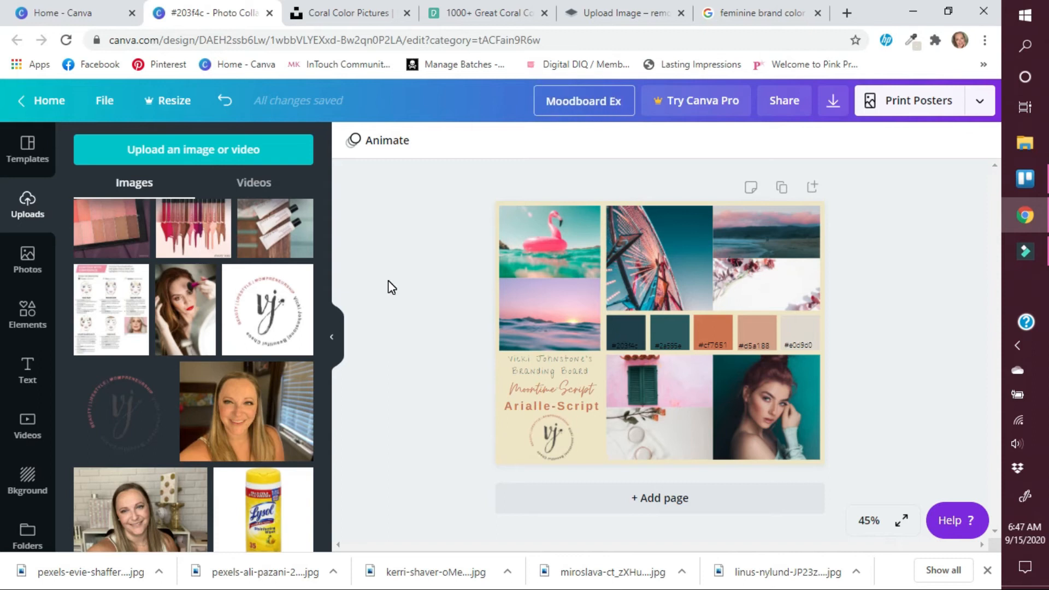
text(ample)
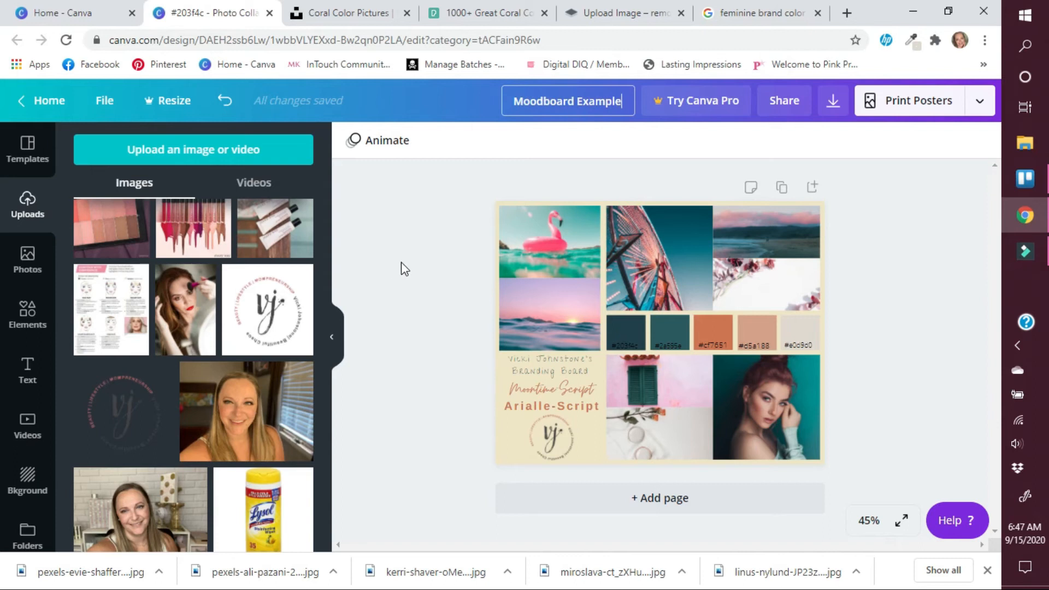
click(402, 265)
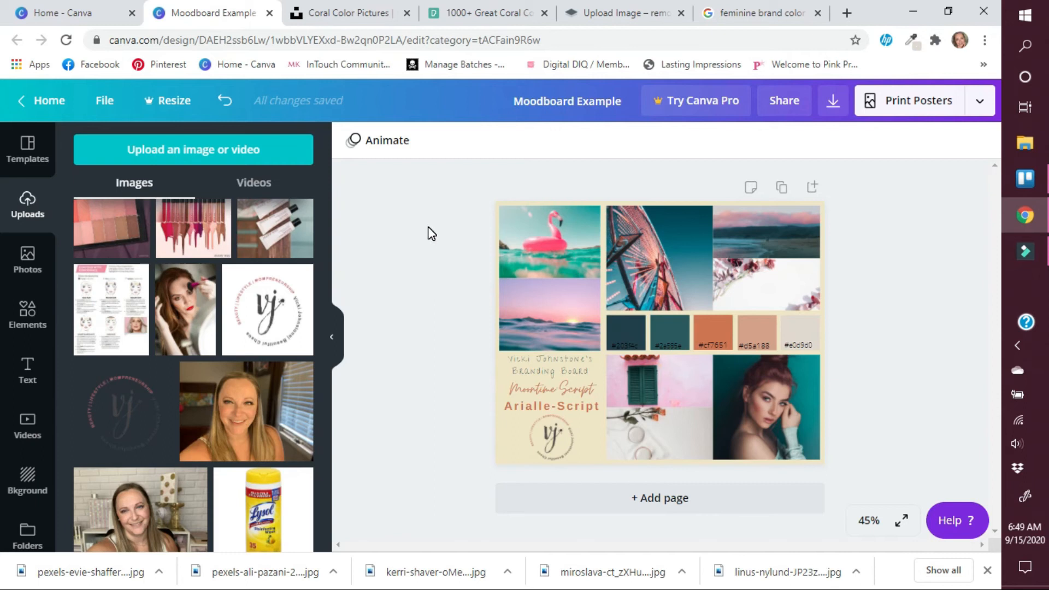
- Browse all existing designs for the earlier "OFFICIAL Brand board" design and open it
click(66, 15)
scroll(227, 432, down, 3)
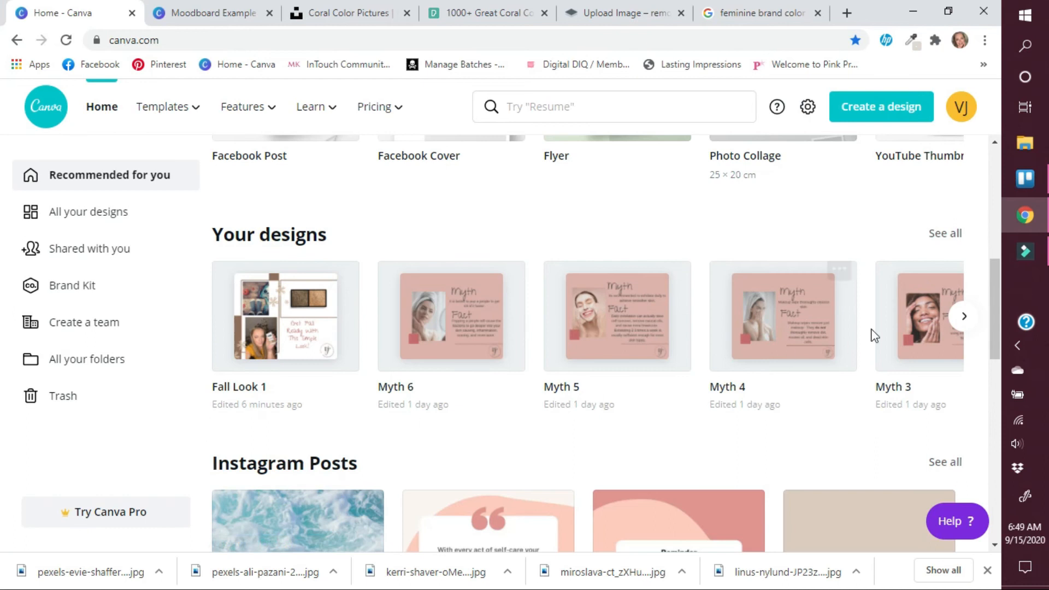
click(961, 319)
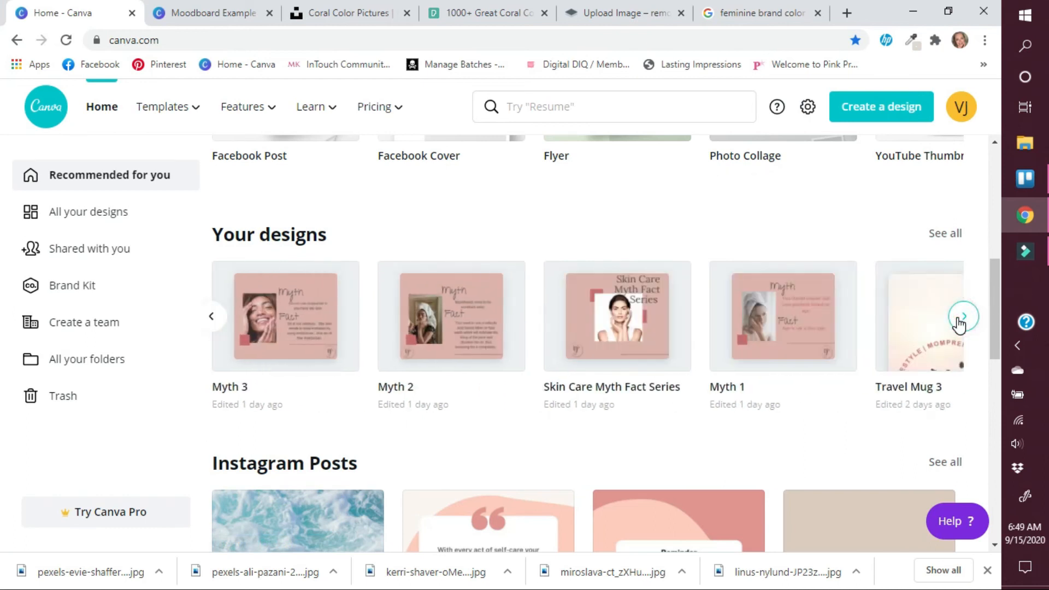
click(960, 321)
click(962, 317)
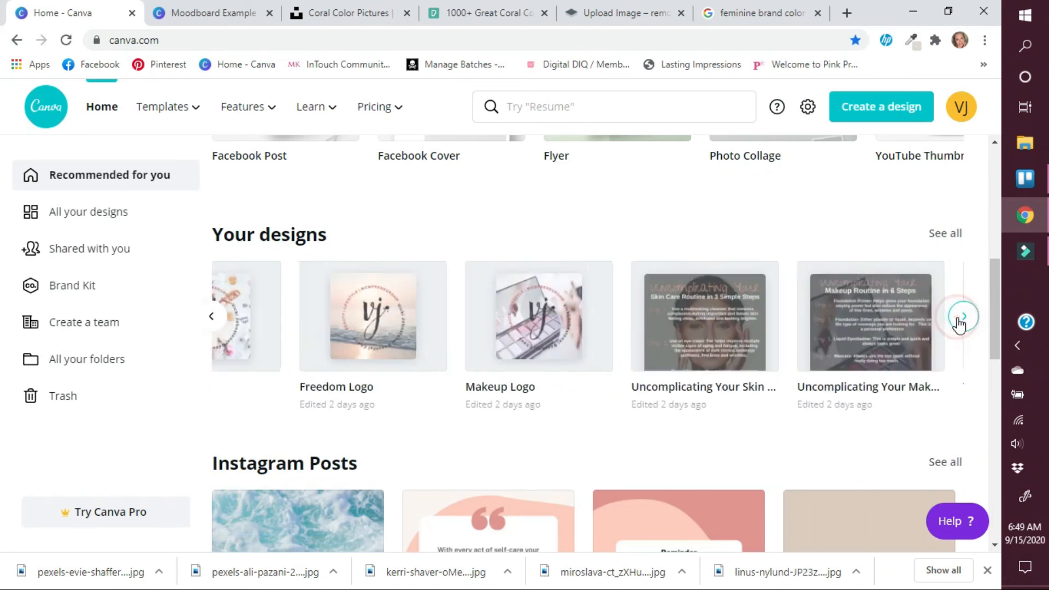
click(961, 318)
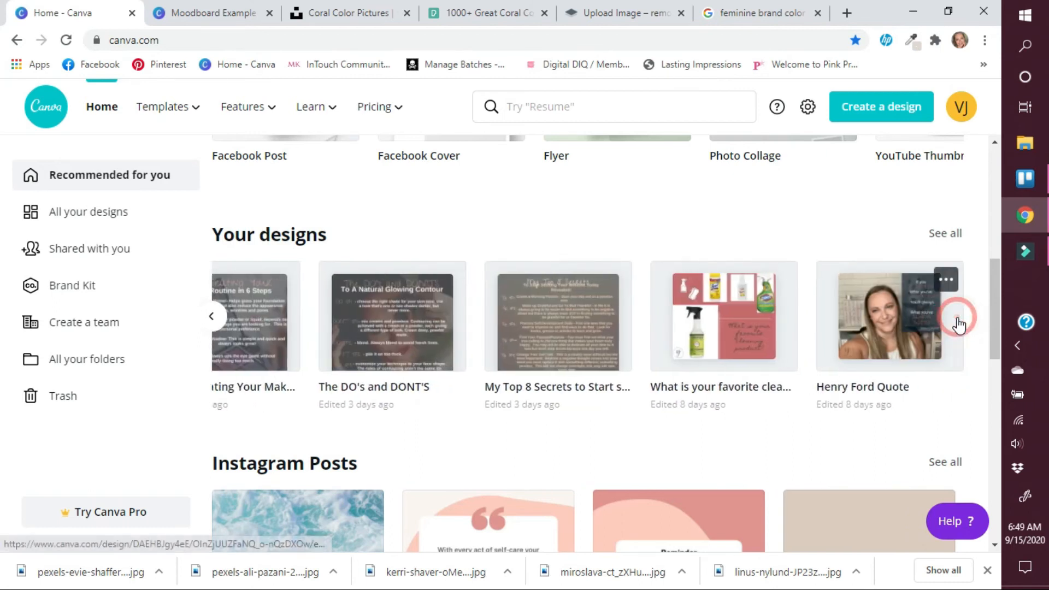
click(946, 233)
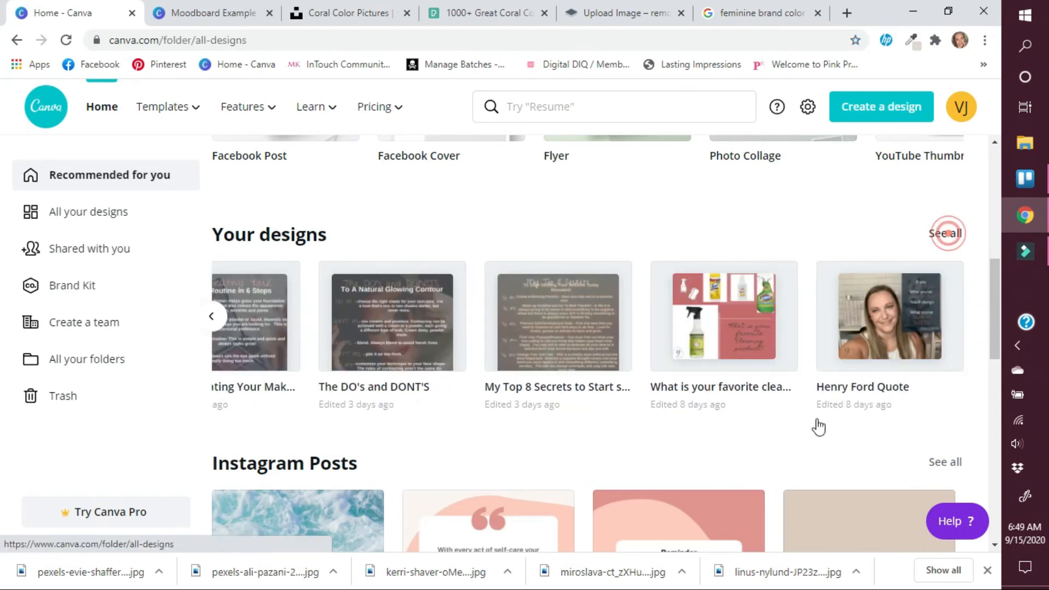
scroll(483, 440, down, 5)
scroll(479, 437, down, 10)
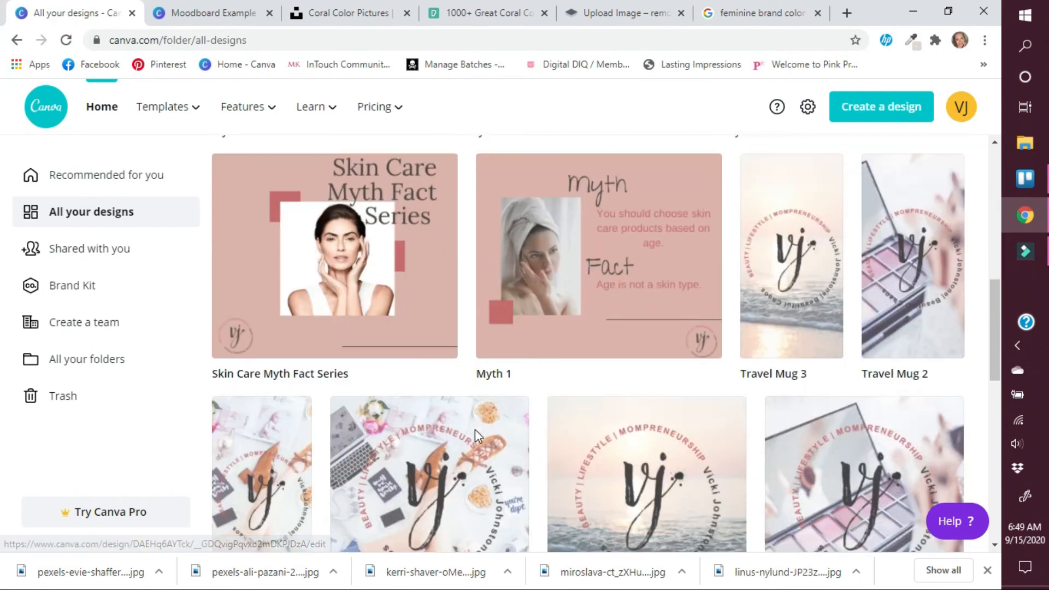
scroll(475, 437, down, 5)
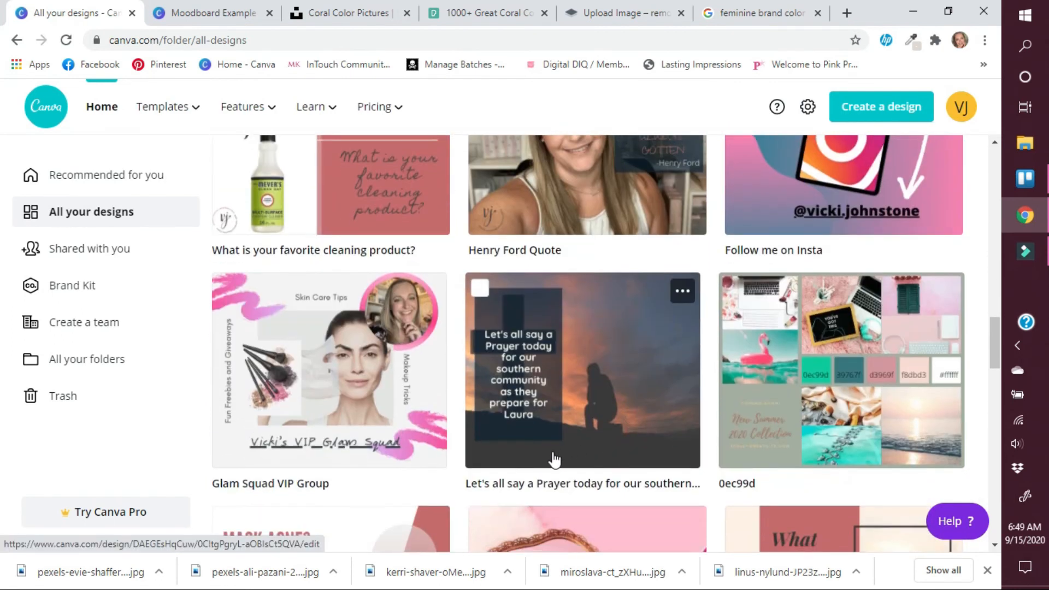
scroll(552, 459, down, 8)
scroll(551, 459, down, 2)
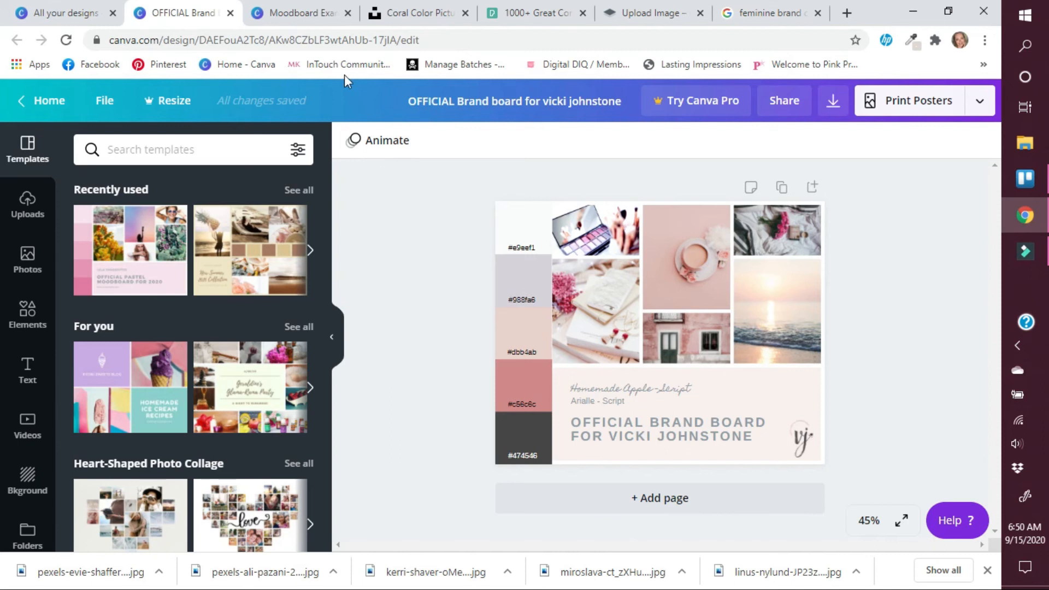
- Return to the "Moodboard Example" design and change its page background to white
click(298, 13)
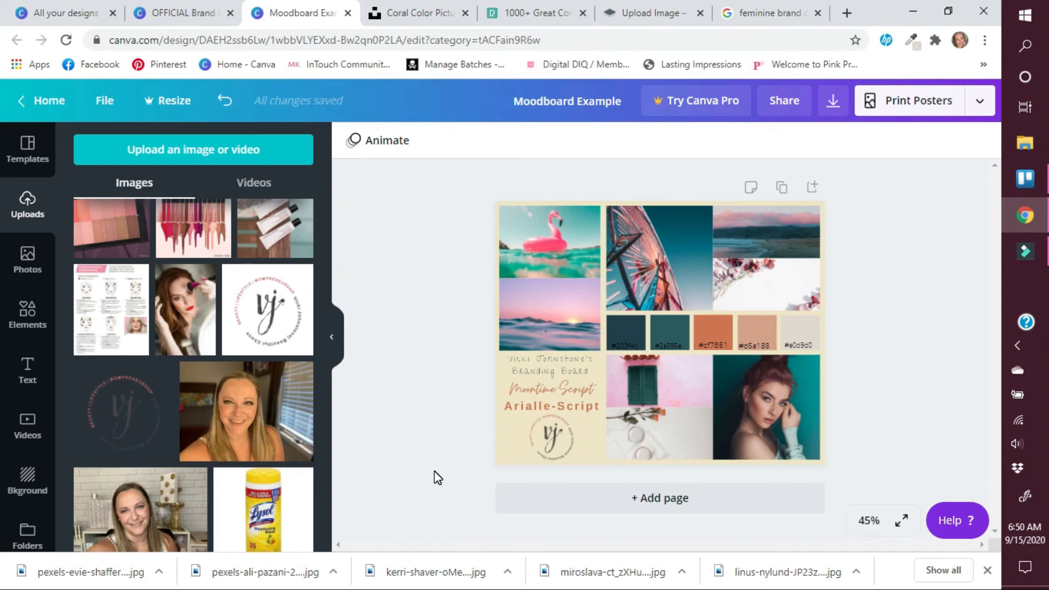
click(507, 453)
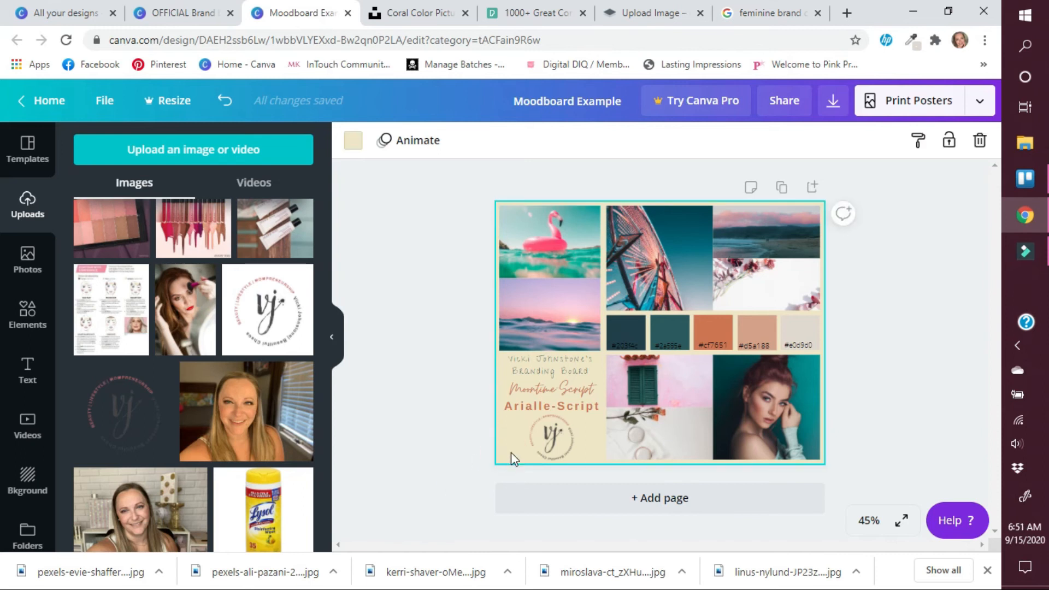
click(353, 147)
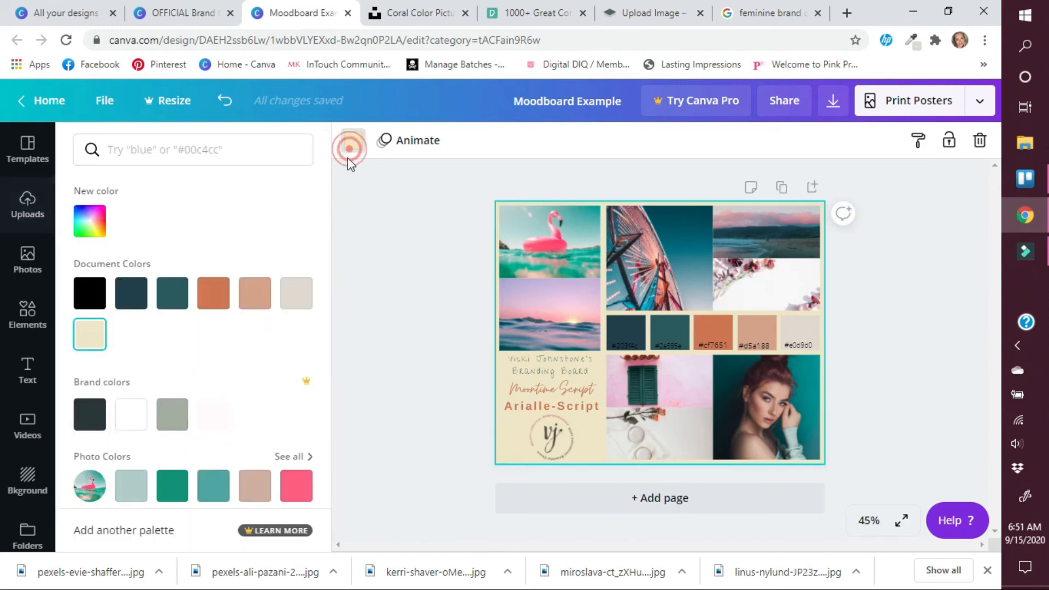
click(129, 429)
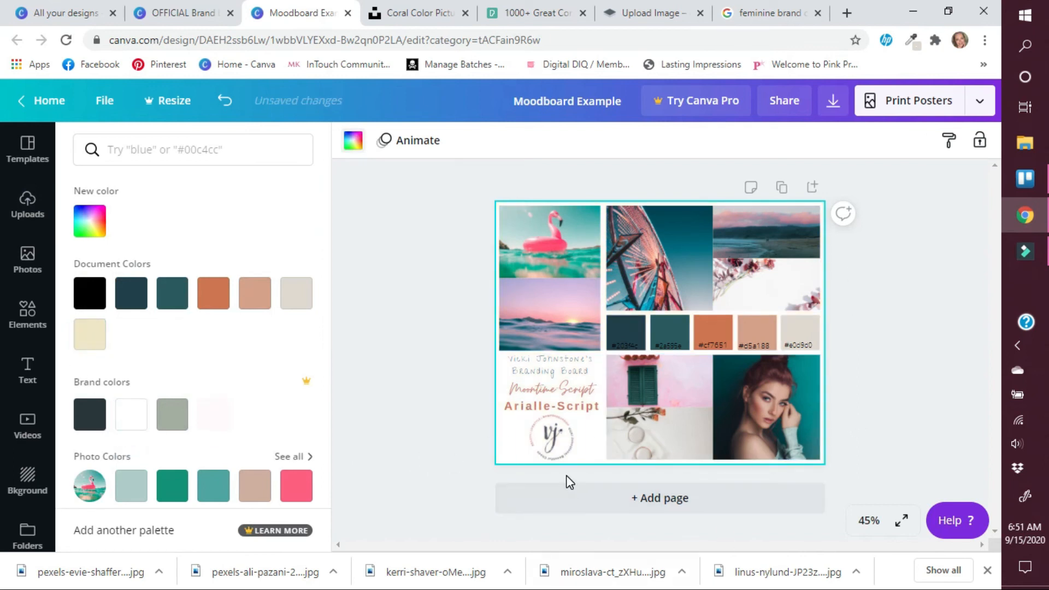
- Compare the hex-labeled swatches and layout of the official brand board with the "Moodboard Example" design
click(173, 16)
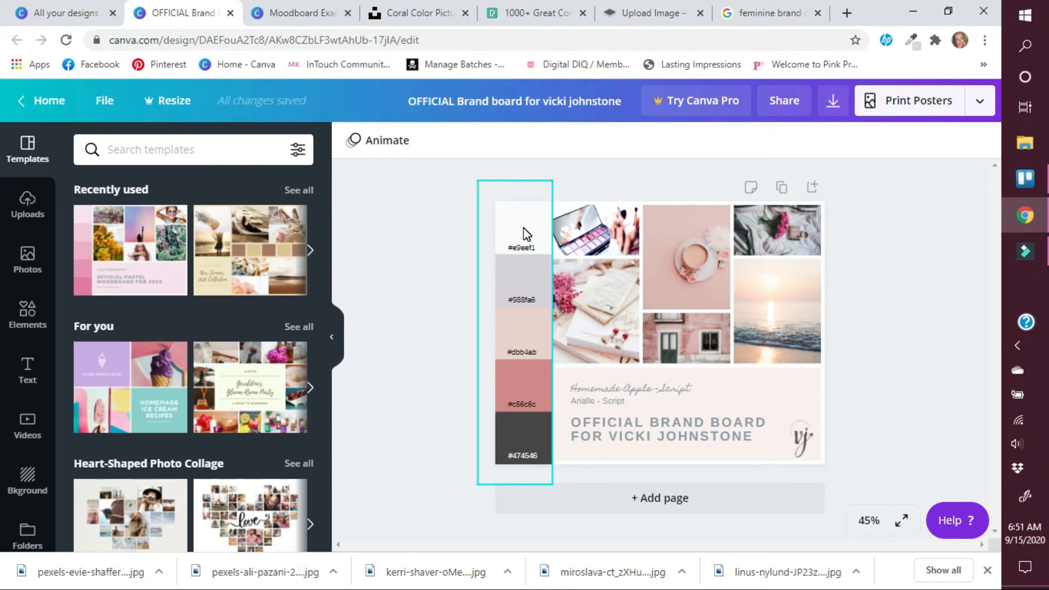
double_click(523, 247)
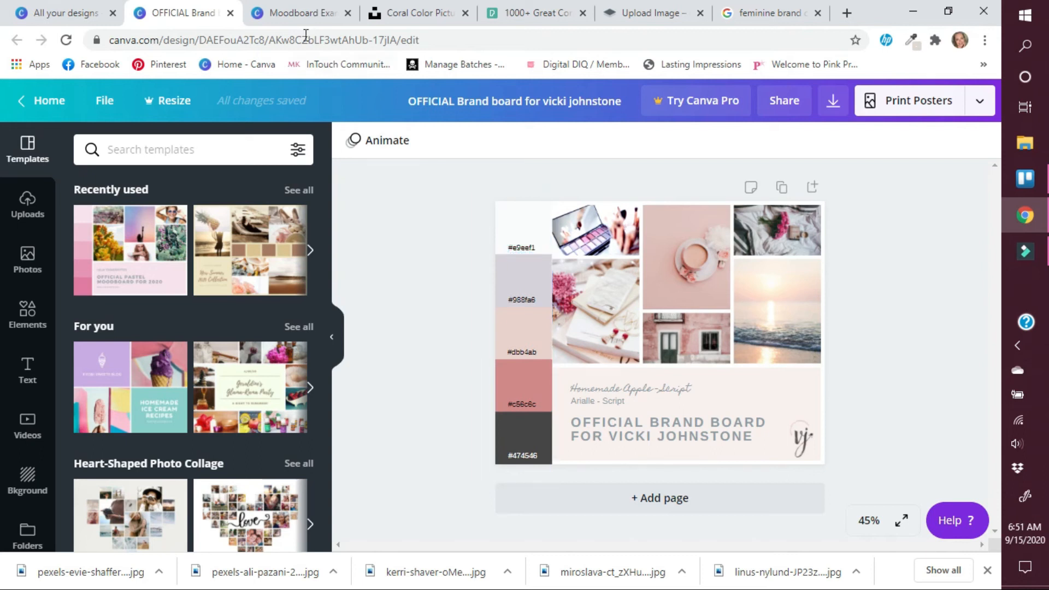
click(294, 13)
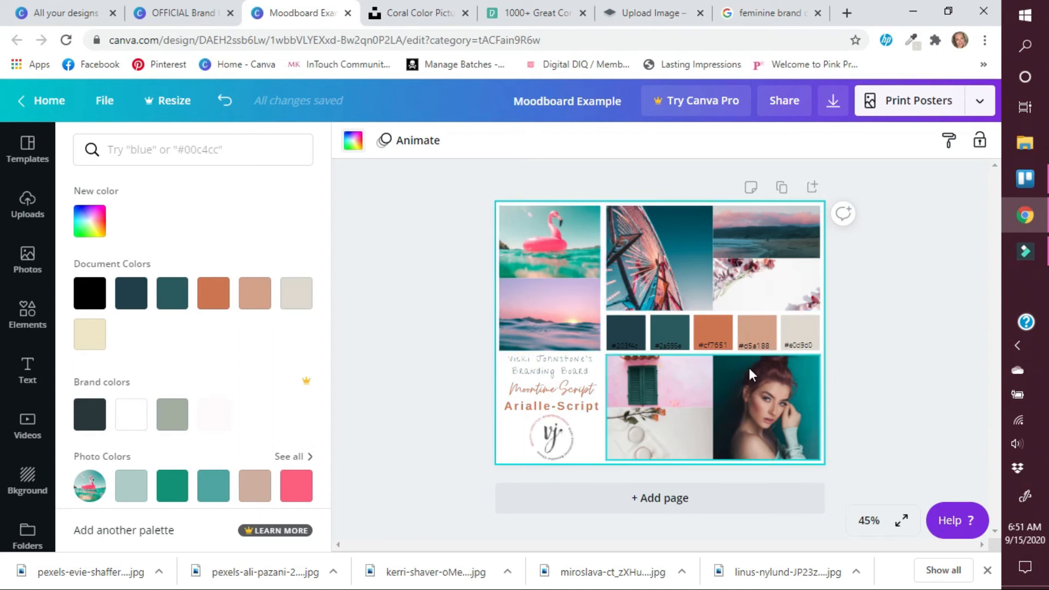
click(447, 395)
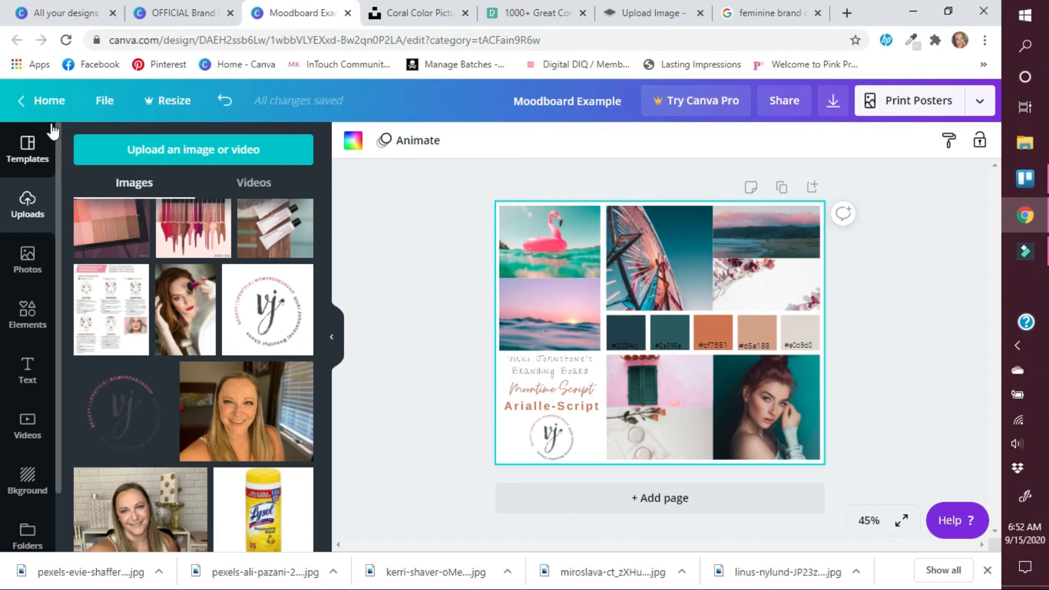
click(74, 13)
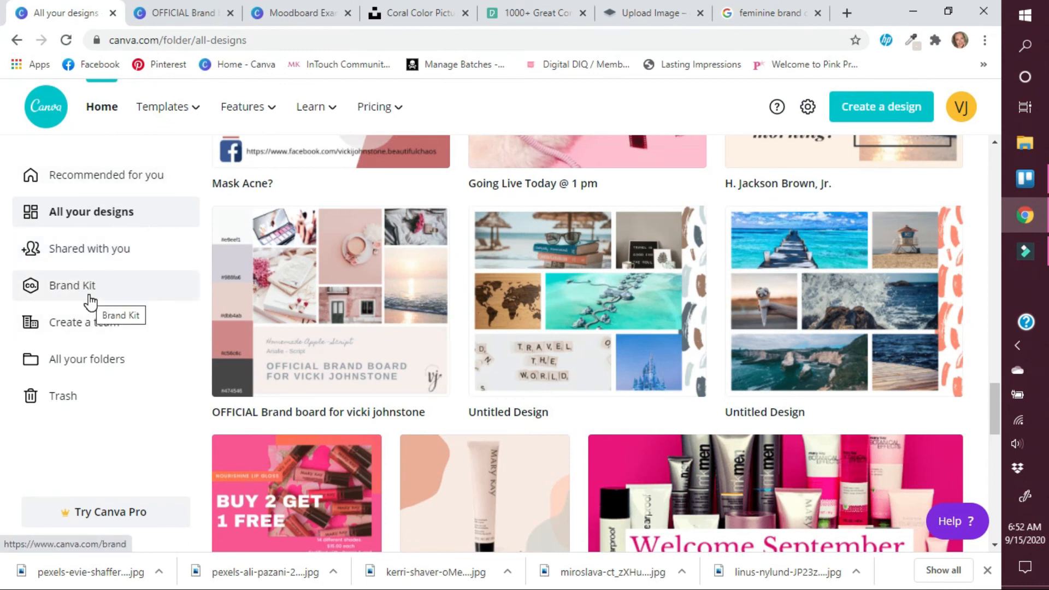
scroll(438, 358, up, 3)
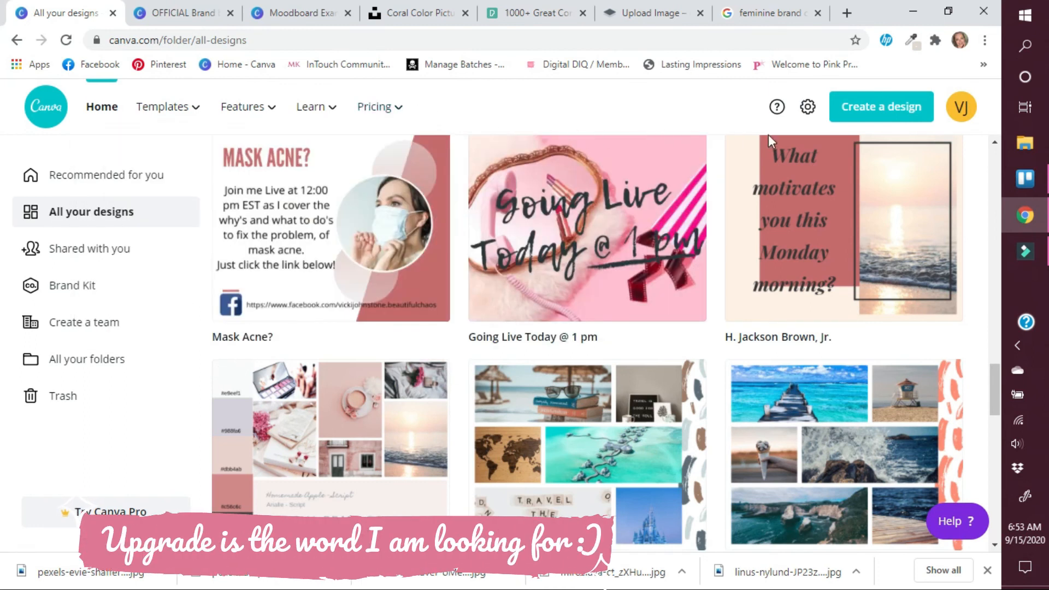
mouse_move(244, 107)
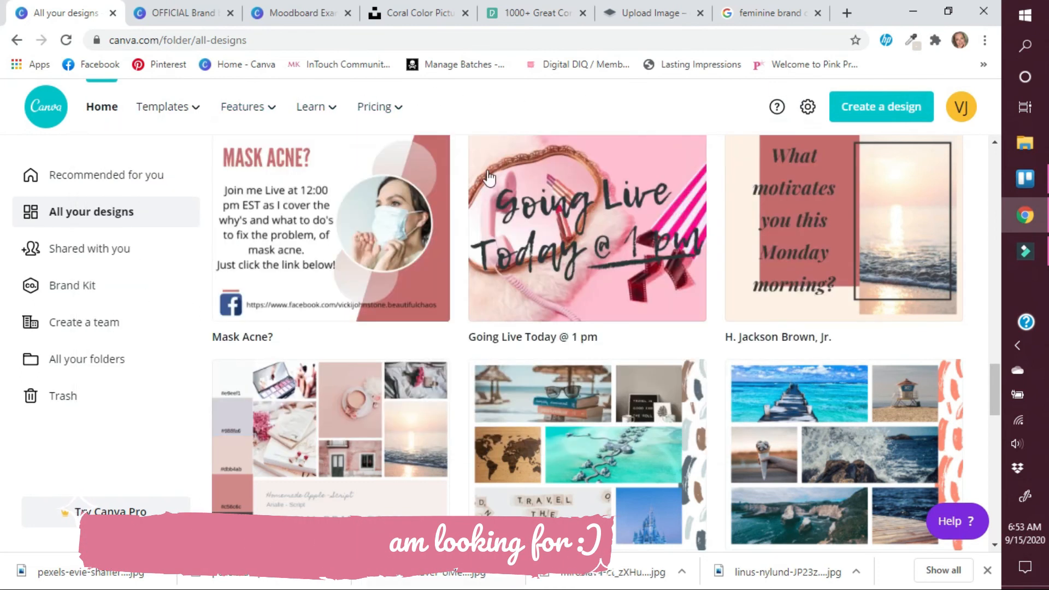